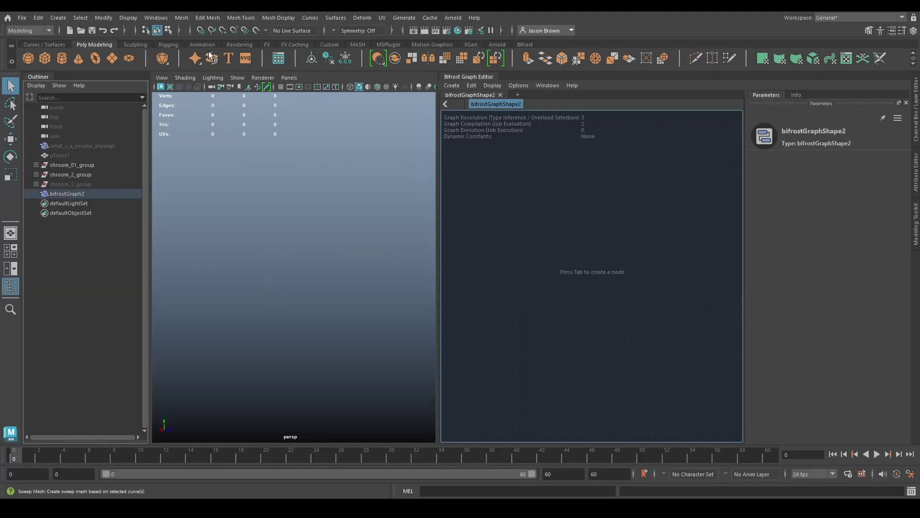
# - Create an icosahedron polygon platonic solid using Quads subdivision mode, 4 subdivisions, radius 10 and spherical inflation 1
pyautogui.click(60, 18)
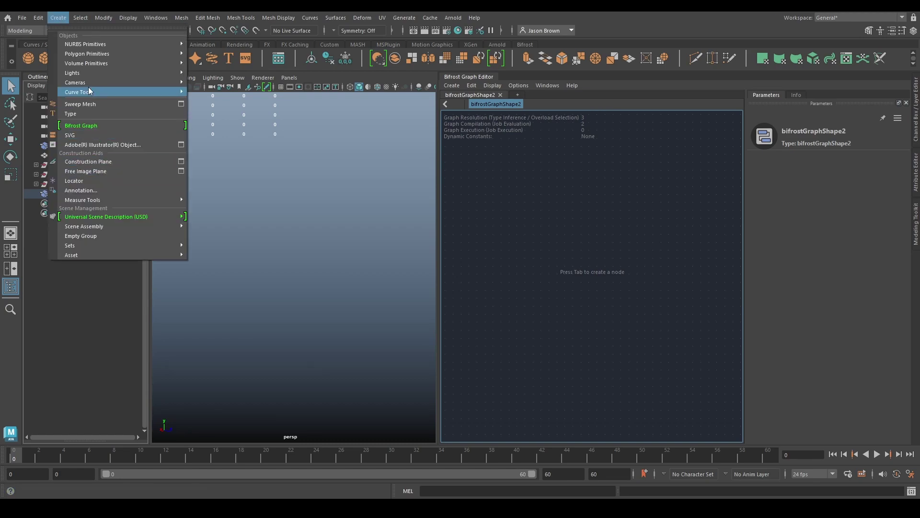
pyautogui.moveTo(88, 56)
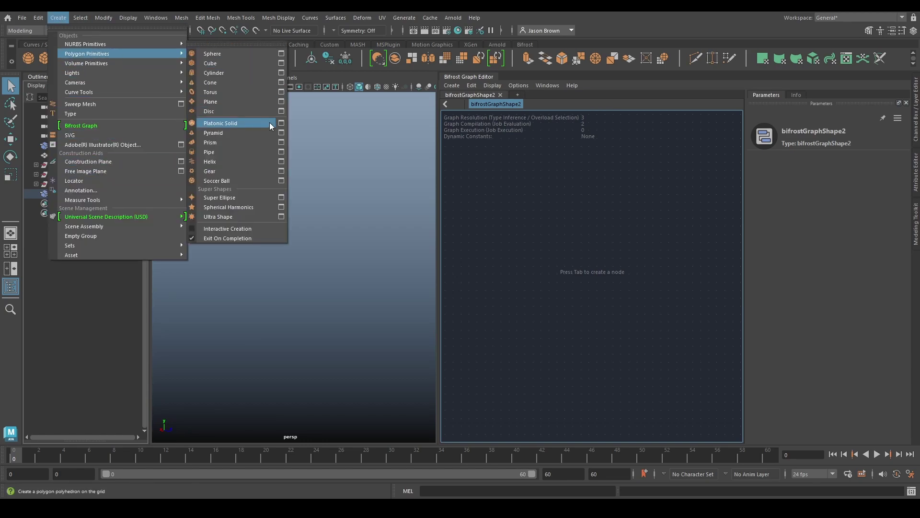
pyautogui.click(282, 123)
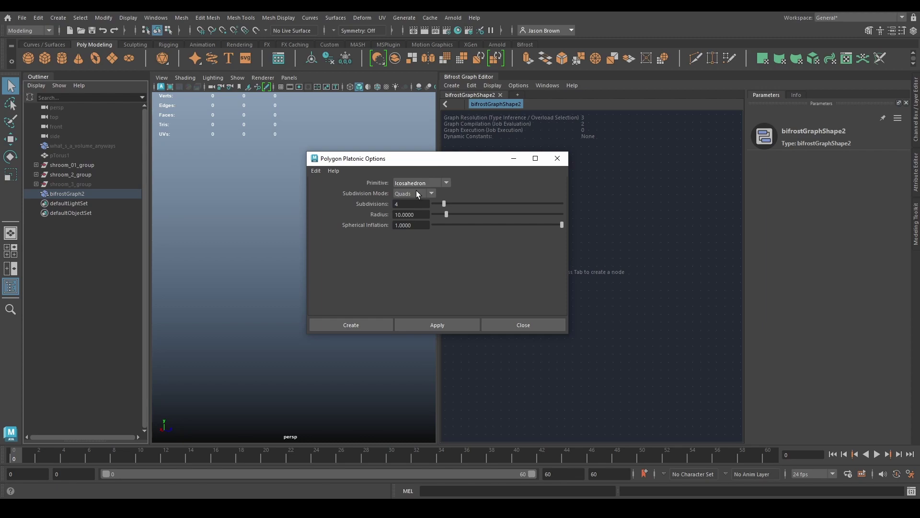
pyautogui.click(432, 183)
pyautogui.click(434, 232)
pyautogui.click(435, 324)
pyautogui.click(551, 324)
# - Bring the platonic mesh into the Bifrost graph as an input and hide the original in the scene
pyautogui.moveTo(324, 263)
pyautogui.keyDown('alt'); pyautogui.mouseDown()
pyautogui.moveTo(382, 273)
pyautogui.moveTo(335, 263)
pyautogui.moveTo(396, 221)
pyautogui.moveTo(339, 262)
pyautogui.moveTo(311, 268)
pyautogui.mouseUp(); pyautogui.keyUp('alt')
pyautogui.moveTo(65, 203); pyautogui.dragTo(509, 212)
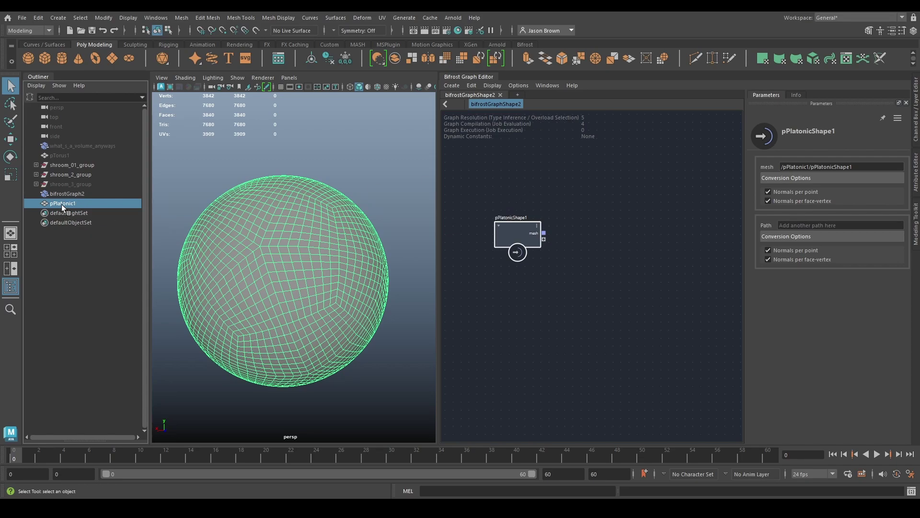
pyautogui.hotkey('ctrl', 'h')
# - Add a terminal node to the graph and feed the platonic mesh output into it
pyautogui.press('Tab')
pyautogui.write('terminal')
pyautogui.press('Return')
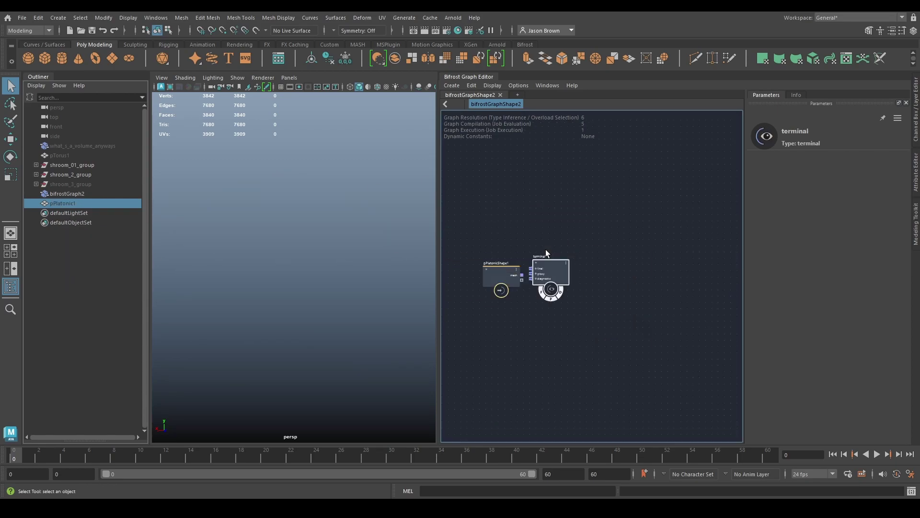
pyautogui.moveTo(545, 250); pyautogui.dragTo(554, 240)
pyautogui.moveTo(521, 275); pyautogui.dragTo(548, 249)
pyautogui.moveTo(504, 277); pyautogui.dragTo(490, 263)
pyautogui.moveTo(564, 257); pyautogui.dragTo(603, 262)
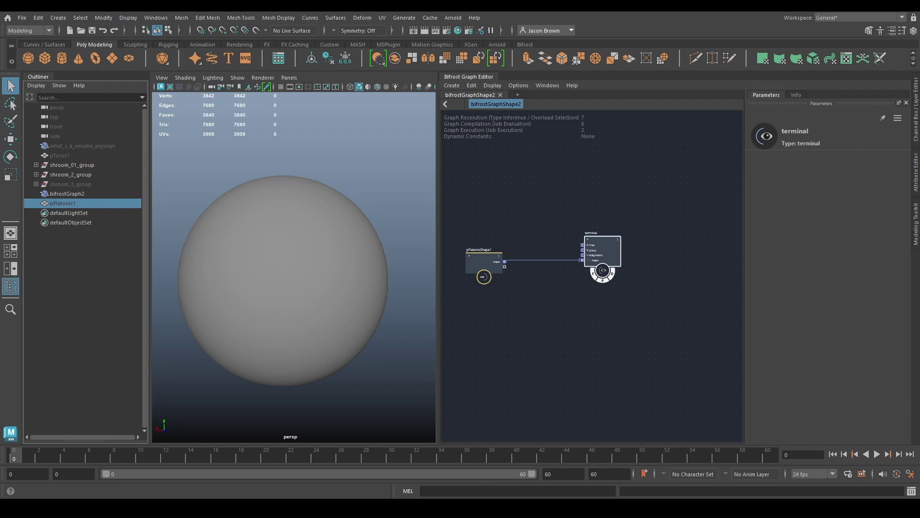
# - Insert a mesh_to_volume node on the connection between the platonic mesh and the terminal
pyautogui.scroll(-2, 630, 234)
pyautogui.keyDown('alt'); pyautogui.moveTo(611, 246); pyautogui.dragTo(640, 243, button='middle'); pyautogui.keyUp('alt')
pyautogui.moveTo(640, 244); pyautogui.dragTo(712, 258)
pyautogui.press('Tab')
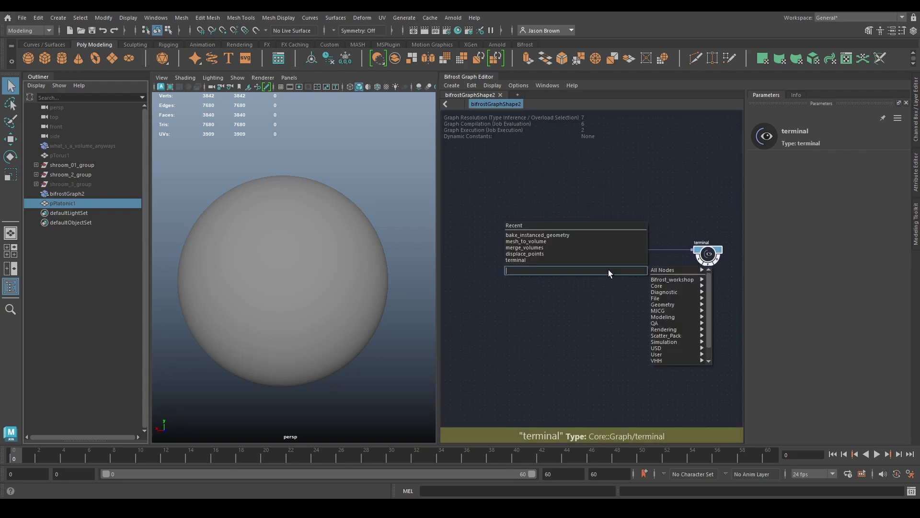
pyautogui.write('mesh')
pyautogui.press('Down')
pyautogui.press('Down')
pyautogui.press('Down')
pyautogui.press('Down')
pyautogui.press('Down')
pyautogui.press('Down')
pyautogui.press('Return')
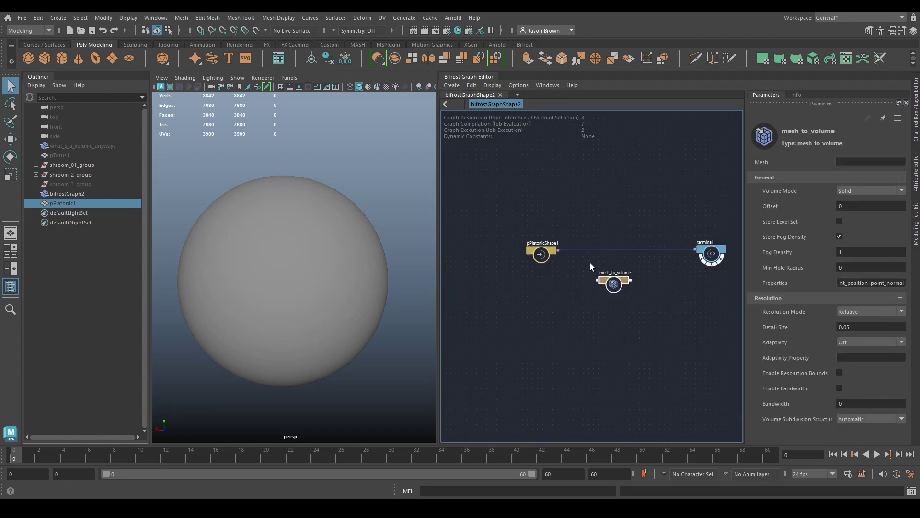
pyautogui.scroll(2, 591, 264)
pyautogui.moveTo(617, 303); pyautogui.dragTo(606, 229)
pyautogui.click(607, 283)
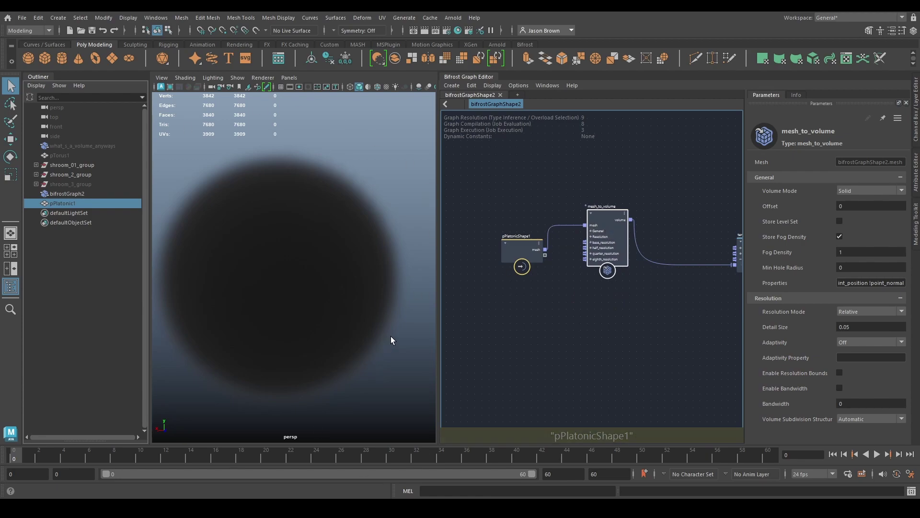
# - Make room after the mesh input and insert a transform_points node before mesh_to_volume
pyautogui.keyDown('alt'); pyautogui.moveTo(542, 362); pyautogui.dragTo(627, 383, button='middle'); pyautogui.keyUp('alt')
pyautogui.moveTo(612, 281); pyautogui.dragTo(523, 260)
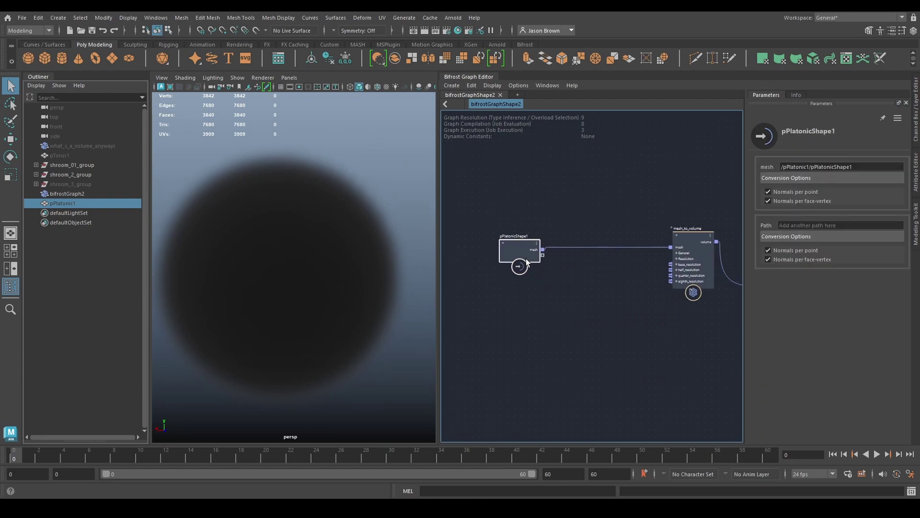
pyautogui.click(603, 273)
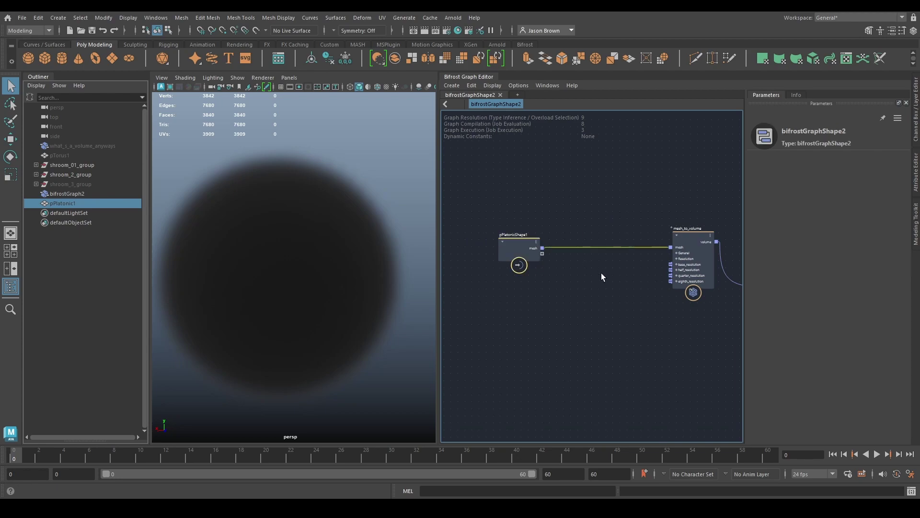
pyautogui.press('Tab')
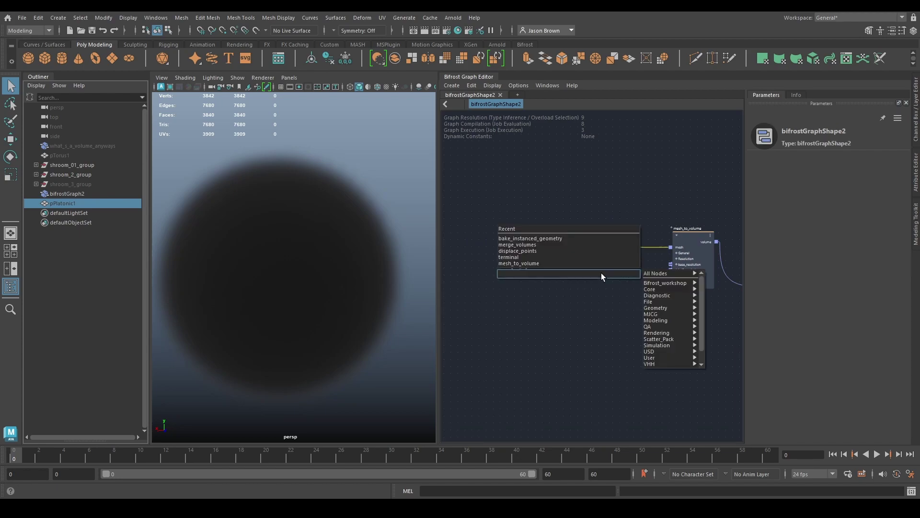
pyautogui.write('transform')
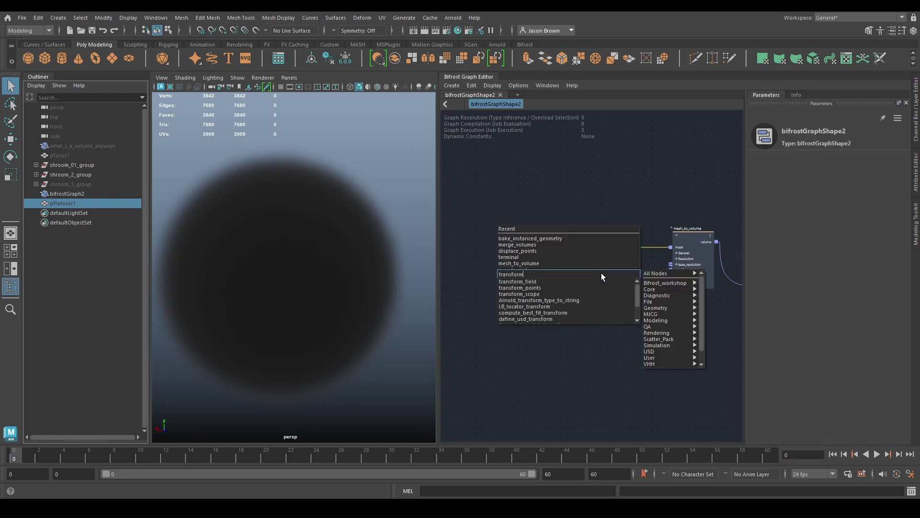
pyautogui.press('Return')
# - Add an SRT_to_matrix node and connect its transform output to the transform input of transform_points
pyautogui.press('Tab')
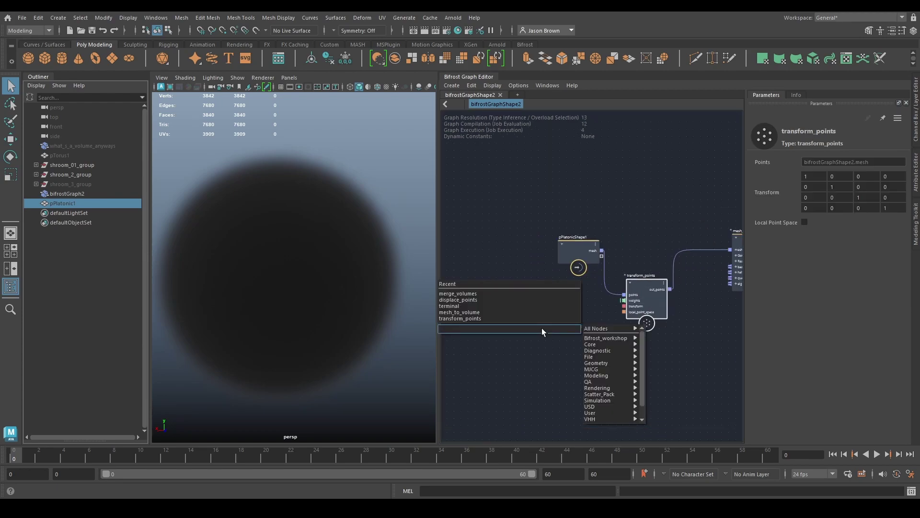
pyautogui.write('srt')
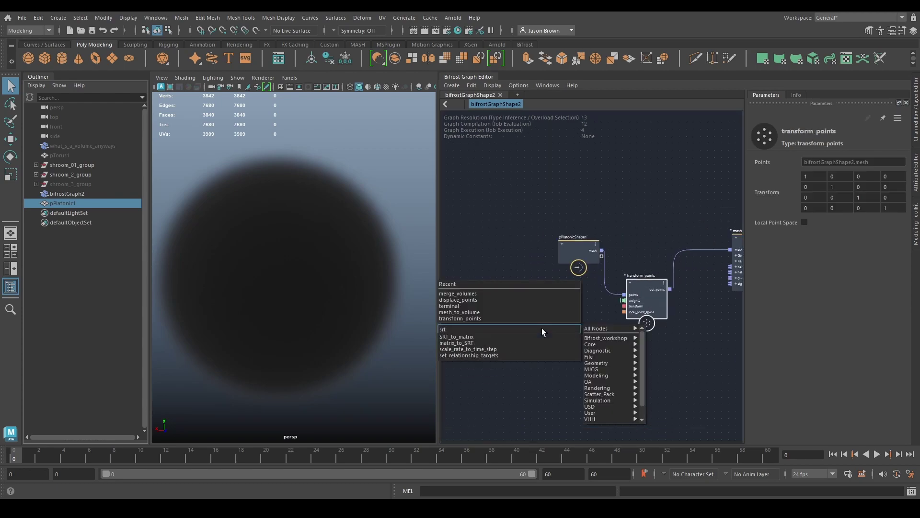
pyautogui.click(474, 315)
pyautogui.moveTo(577, 319); pyautogui.dragTo(621, 305)
pyautogui.moveTo(548, 329); pyautogui.dragTo(546, 316)
# - Set the Y scale of SRT_to_matrix to 0.1 to flatten the volume
pyautogui.click(841, 162)
pyautogui.write('0.1')
pyautogui.press('Return')
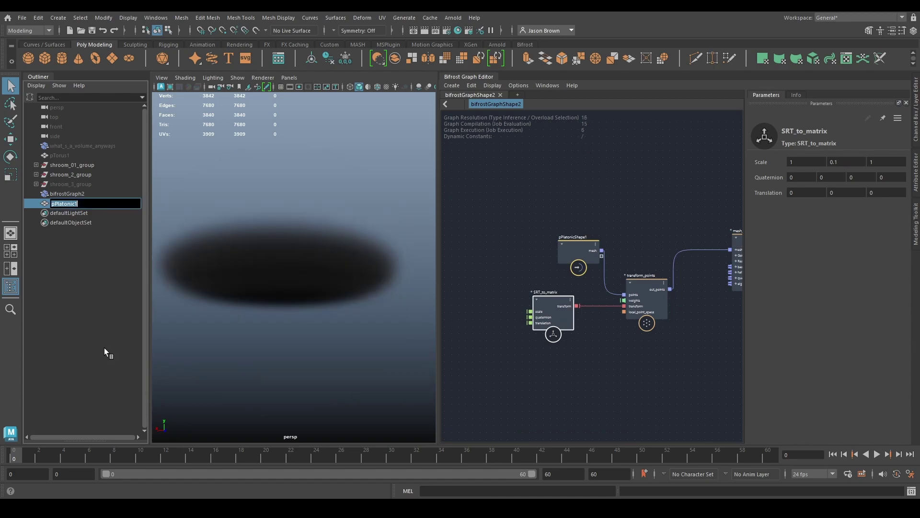
pyautogui.keyDown('alt'); pyautogui.moveTo(315, 261); pyautogui.dragTo(298, 280); pyautogui.keyUp('alt')
# - Move the terminal away from mesh_to_volume and add a voxel_field node fed by the volume output
pyautogui.scroll(-2, 536, 282)
pyautogui.keyDown('alt'); pyautogui.moveTo(616, 251); pyautogui.dragTo(563, 254, button='middle'); pyautogui.keyUp('alt')
pyautogui.click(593, 252)
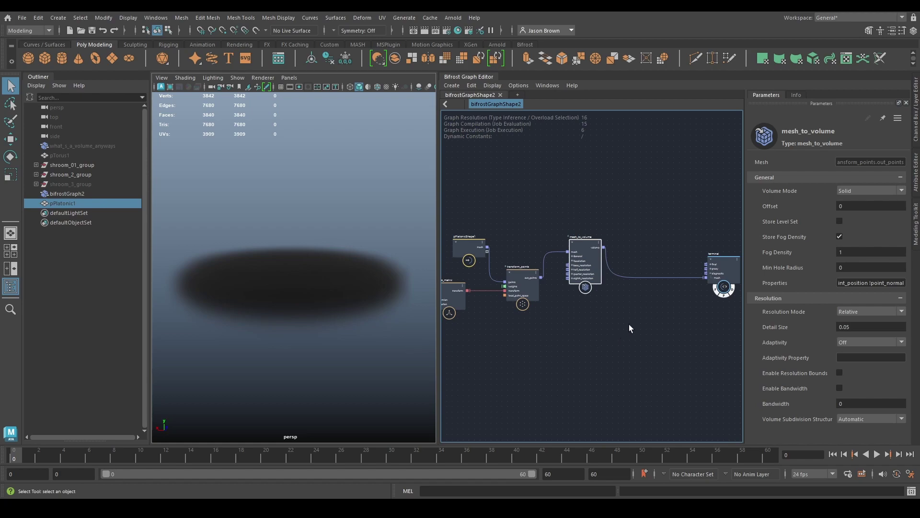
pyautogui.keyDown('alt'); pyautogui.moveTo(629, 324); pyautogui.dragTo(548, 330, button='middle'); pyautogui.keyUp('alt')
pyautogui.moveTo(629, 276); pyautogui.dragTo(688, 265)
pyautogui.scroll(2, 559, 244)
pyautogui.keyDown('alt'); pyautogui.moveTo(560, 244); pyautogui.dragTo(563, 283, button='middle'); pyautogui.keyUp('alt')
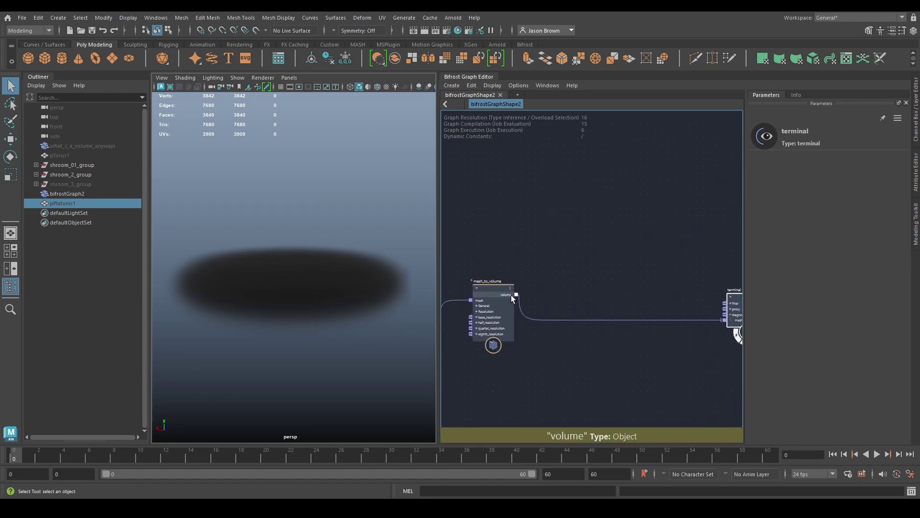
pyautogui.moveTo(516, 295); pyautogui.dragTo(539, 257)
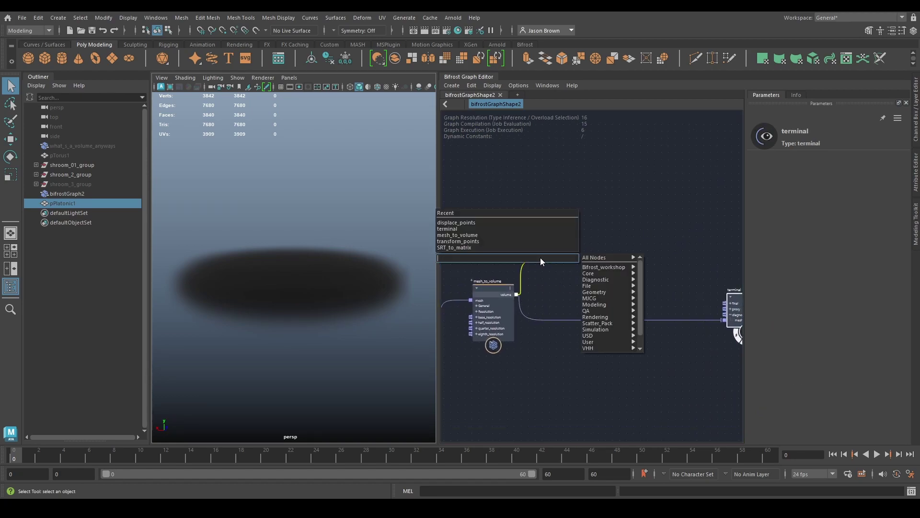
pyautogui.write('voxel')
pyautogui.press('Down')
pyautogui.press('Down')
pyautogui.press('Return')
pyautogui.moveTo(568, 265); pyautogui.dragTo(572, 263)
# - Add a scalar_field_scope node, feed it from voxel_field and connect its diagnostic geometry output to the terminal
pyautogui.keyDown('alt'); pyautogui.moveTo(710, 306); pyautogui.dragTo(638, 322, button='middle'); pyautogui.keyUp('alt')
pyautogui.moveTo(674, 333); pyautogui.dragTo(625, 359)
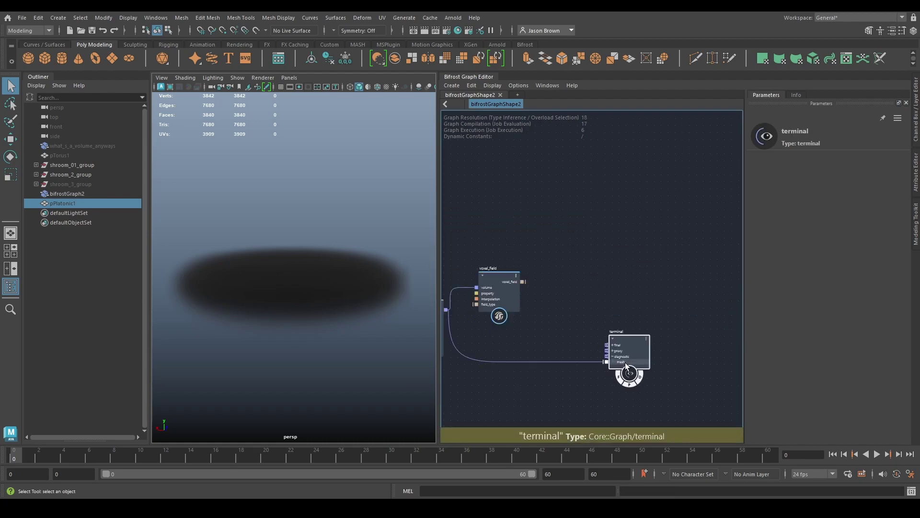
pyautogui.press('Tab')
pyautogui.press('Escape')
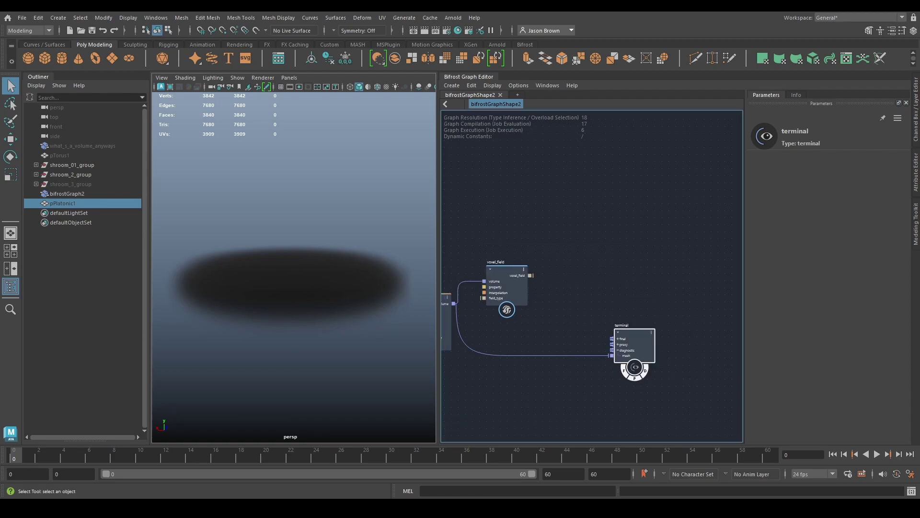
pyautogui.click(579, 272)
pyautogui.press('Tab')
pyautogui.write('sfs')
pyautogui.press('Return')
pyautogui.moveTo(579, 301); pyautogui.dragTo(565, 281)
pyautogui.moveTo(530, 275); pyautogui.dragTo(548, 275)
pyautogui.moveTo(552, 310); pyautogui.dragTo(608, 312, button='middle')
pyautogui.moveTo(649, 272); pyautogui.dragTo(668, 358)
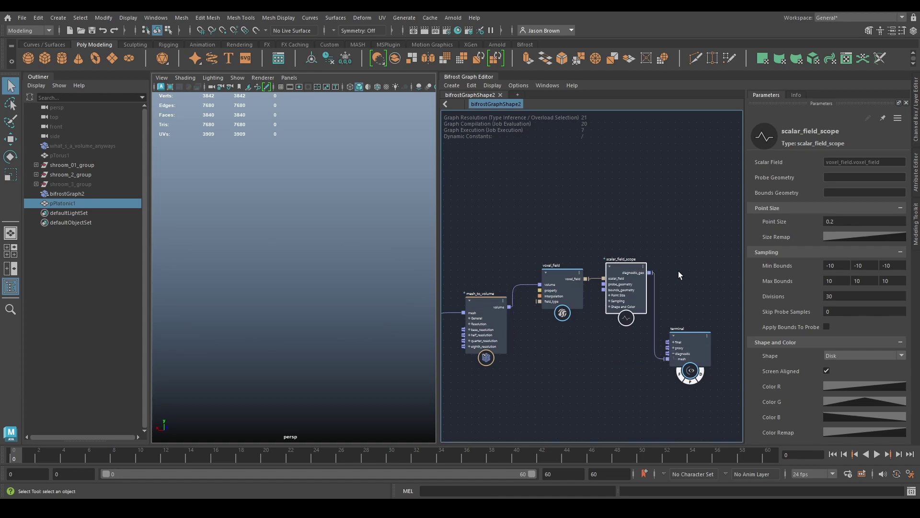
# - Set the sampled property of the voxel_field node to voxel_fog_density
pyautogui.click(558, 293)
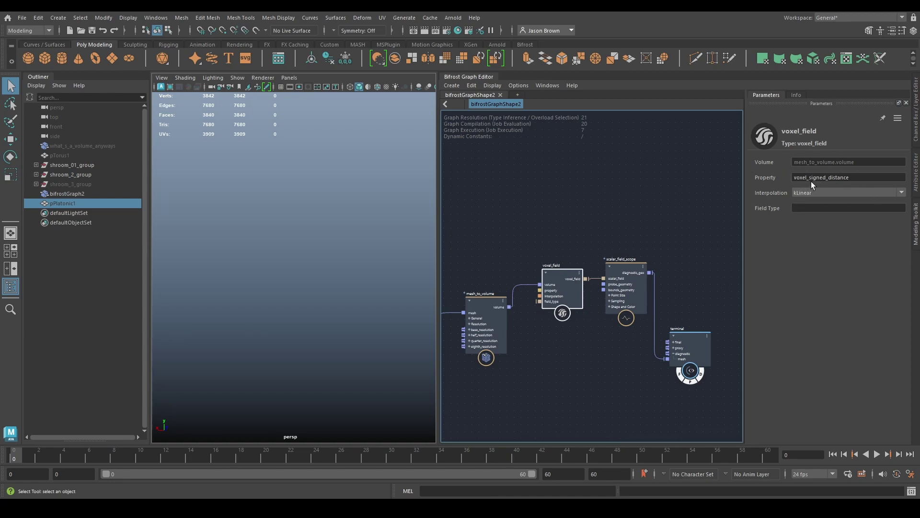
pyautogui.moveTo(809, 178); pyautogui.dragTo(864, 177)
pyautogui.press('BackSpace')
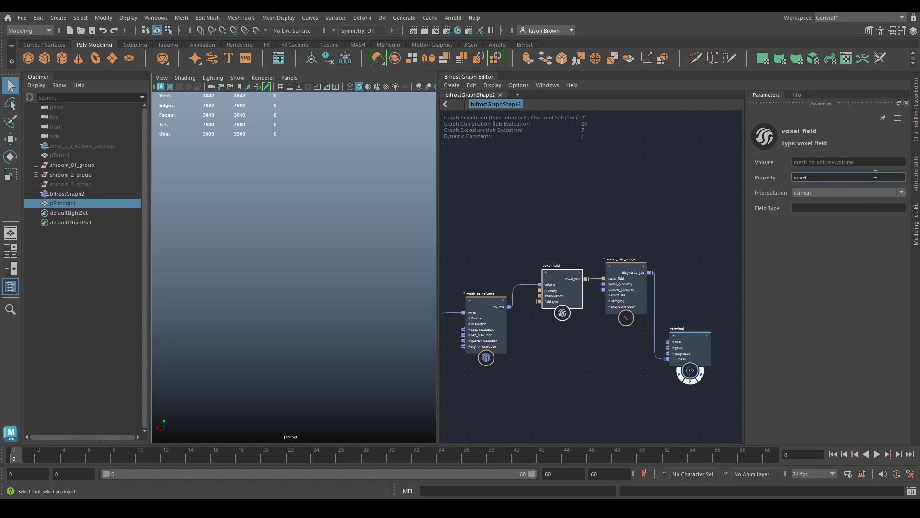
pyautogui.write('fog_density')
pyautogui.press('Return')
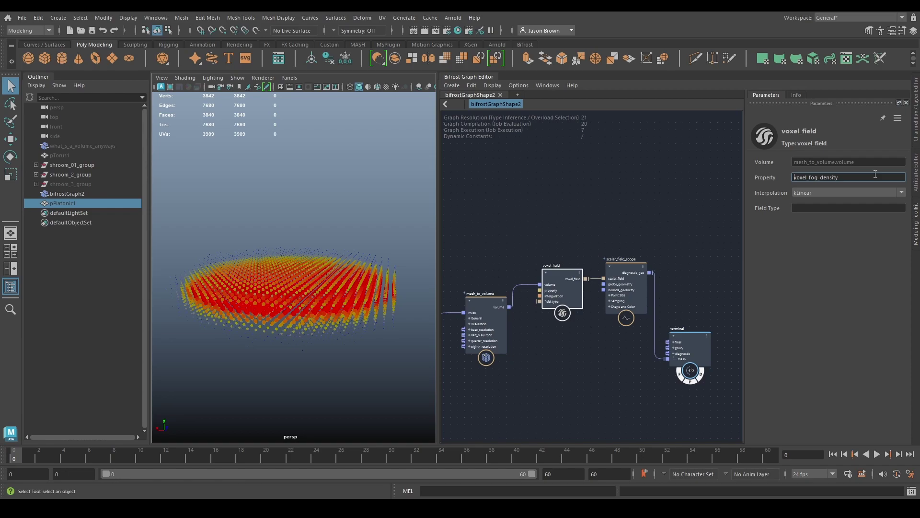
pyautogui.keyDown('alt'); pyautogui.moveTo(305, 298); pyautogui.dragTo(281, 302); pyautogui.keyUp('alt')
pyautogui.keyDown('alt'); pyautogui.moveTo(281, 302); pyautogui.dragTo(291, 269, button='right'); pyautogui.keyUp('alt')
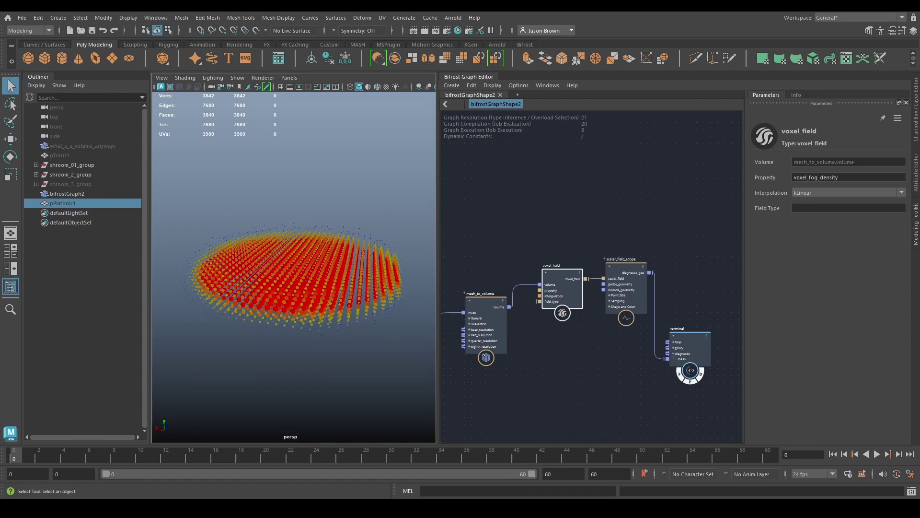
# - Move scalar_field_scope away from voxel_field and add an advect_field node in the space between them
pyautogui.scroll(-1, 581, 246)
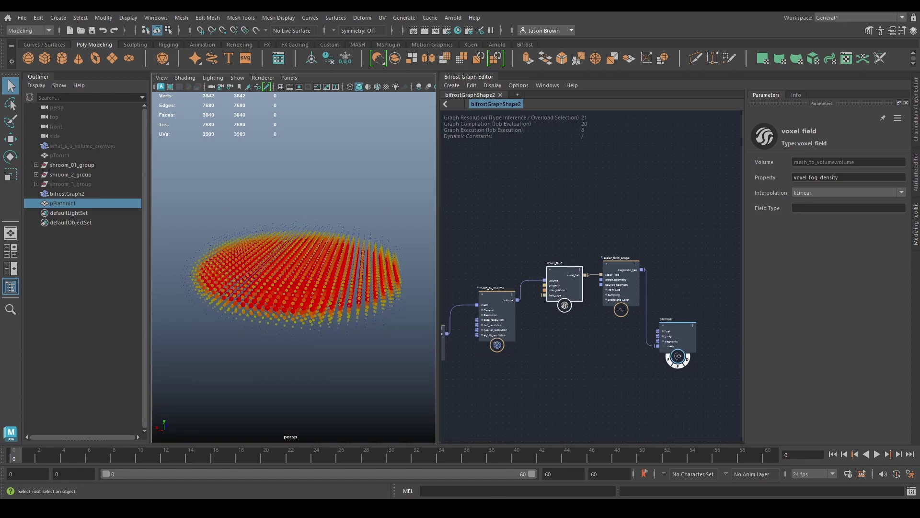
pyautogui.moveTo(645, 301); pyautogui.dragTo(542, 311, button='middle')
pyautogui.click(529, 286)
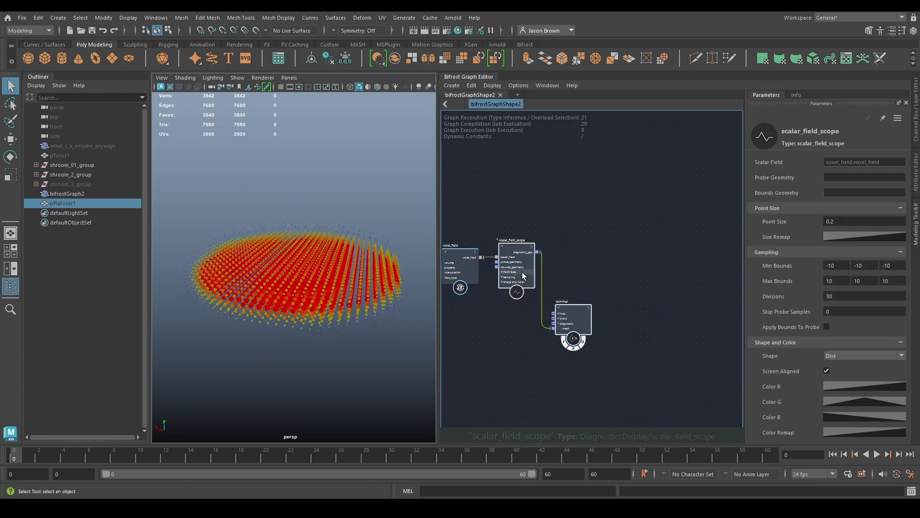
pyautogui.moveTo(516, 265); pyautogui.dragTo(684, 264)
pyautogui.press('Tab')
pyautogui.write('advect')
pyautogui.press('Return')
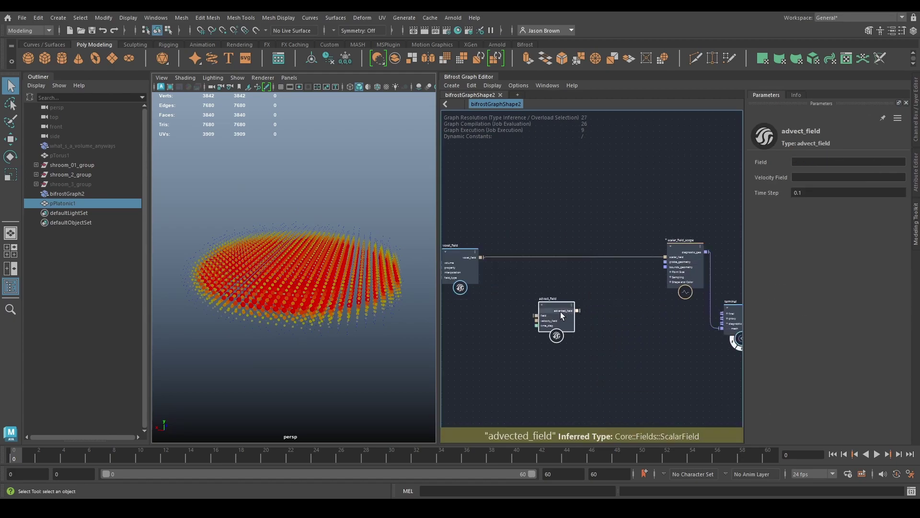
pyautogui.moveTo(561, 311); pyautogui.dragTo(548, 290)
# - View the advect_field node's documentation and connect the node between voxel_field and scalar_field_scope
pyautogui.click(799, 95)
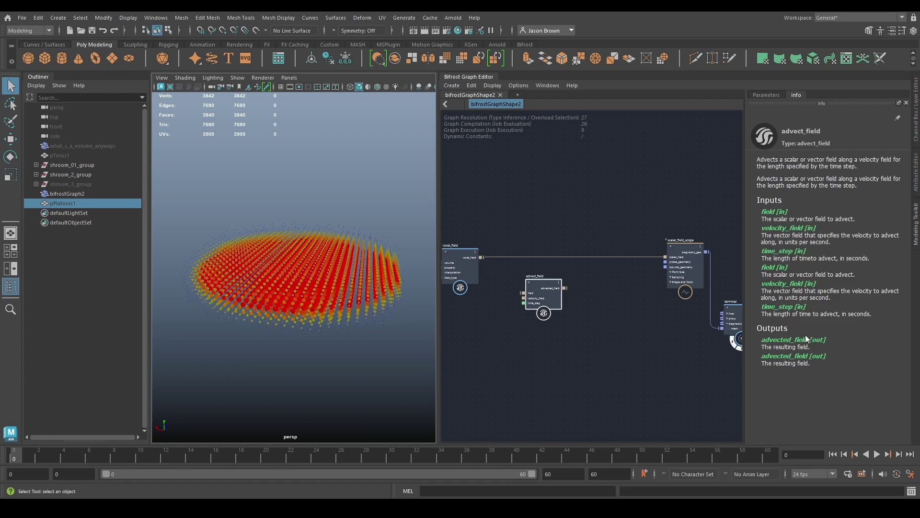
pyautogui.moveTo(551, 315); pyautogui.dragTo(587, 342, button='middle')
pyautogui.moveTo(518, 284); pyautogui.dragTo(708, 284)
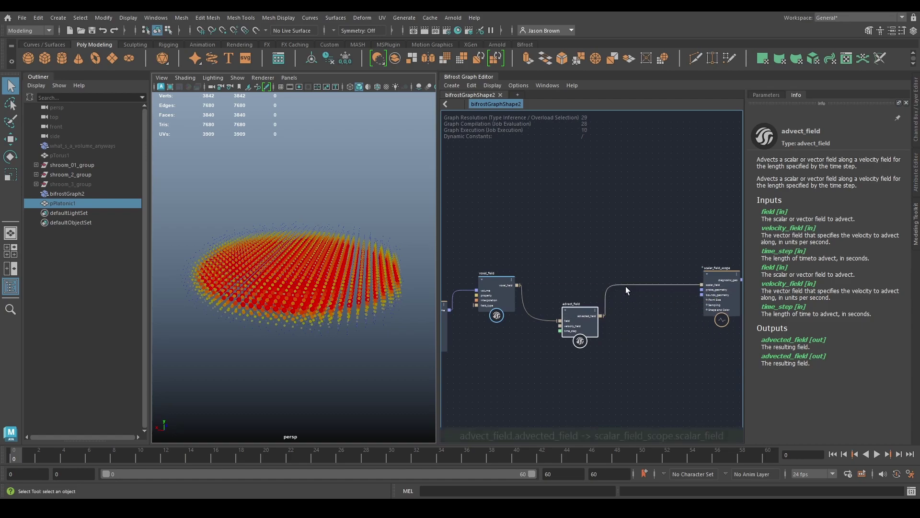
pyautogui.moveTo(618, 331); pyautogui.dragTo(646, 318, button='middle')
pyautogui.moveTo(608, 313); pyautogui.dragTo(599, 283)
pyautogui.moveTo(591, 349); pyautogui.dragTo(621, 346, button='middle')
pyautogui.press('Tab')
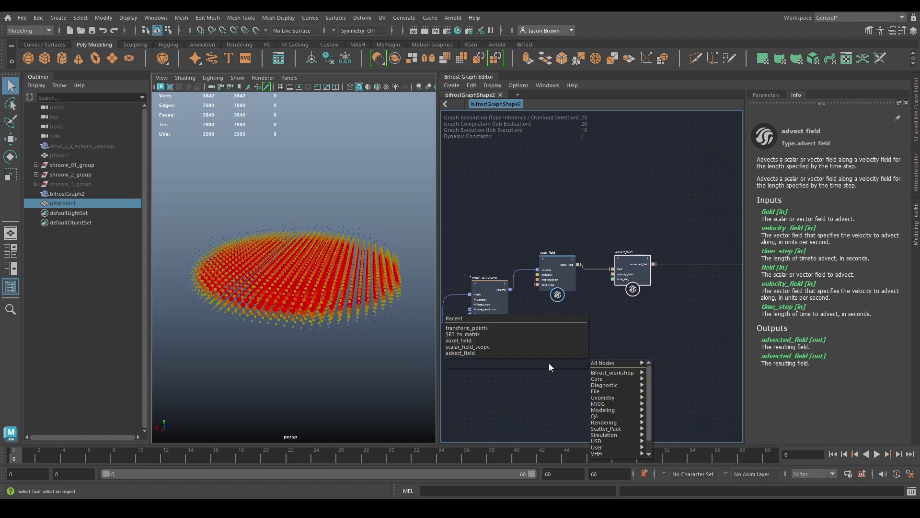
pyautogui.write('fracta')
pyautogui.press('Down')
pyautogui.press('Down')
pyautogui.press('Down')
pyautogui.press('Return')
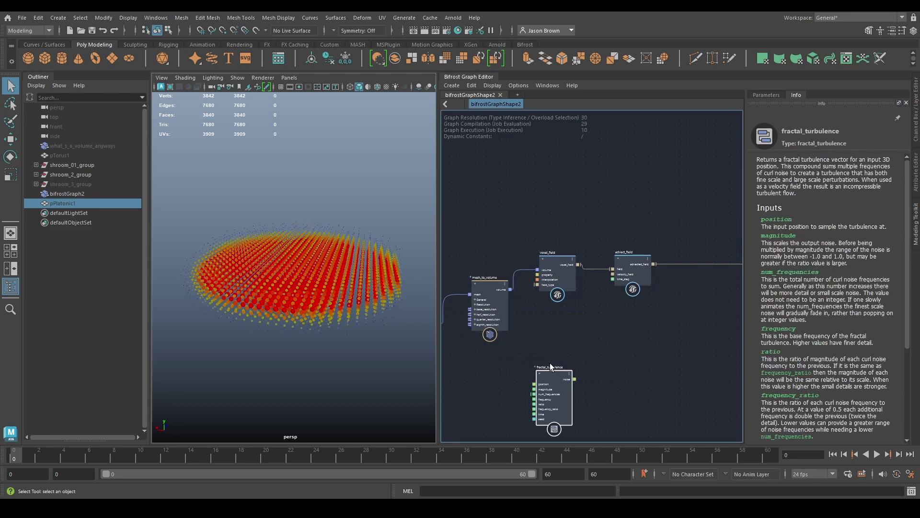
pyautogui.moveTo(556, 382); pyautogui.dragTo(562, 347)
pyautogui.scroll(2, 590, 336)
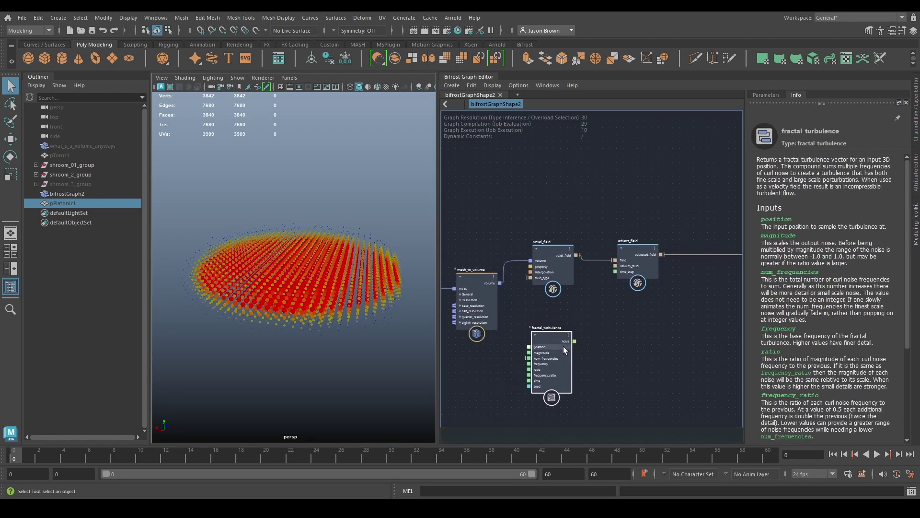
pyautogui.press('Delete')
# - Replace the fractal_turbulence node with a fractal_turbulence_field node and connect its noise_field output to advect_field's velocity_field
pyautogui.press('Tab')
pyautogui.write('ftf')
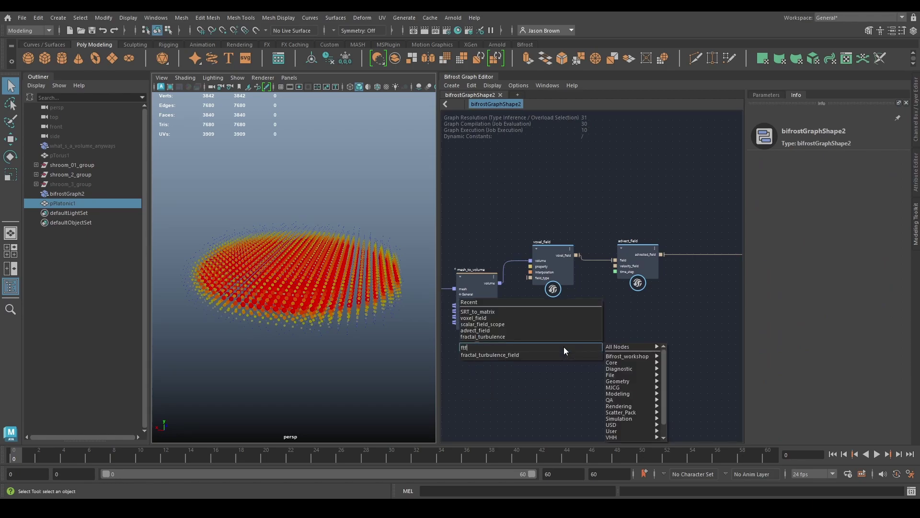
pyautogui.press('Return')
pyautogui.moveTo(558, 384); pyautogui.dragTo(613, 265)
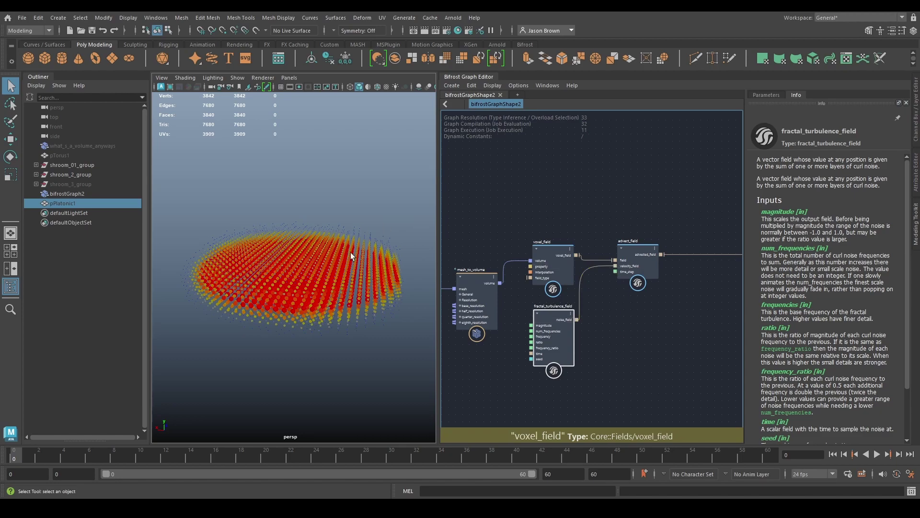
# - Set the advect_field node's time step to 10
pyautogui.click(633, 255)
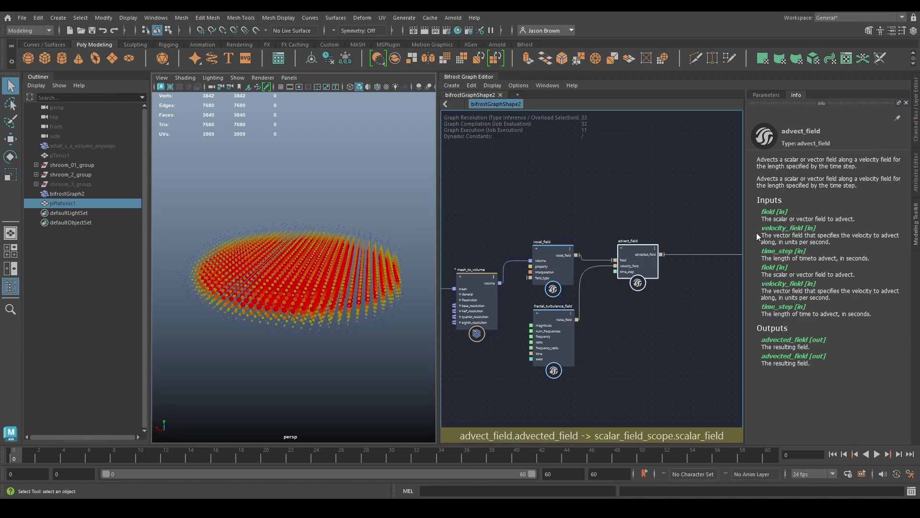
pyautogui.click(766, 94)
pyautogui.keyDown('alt'); pyautogui.moveTo(297, 269); pyautogui.dragTo(291, 269); pyautogui.keyUp('alt')
pyautogui.click(817, 193)
pyautogui.write('10')
pyautogui.press('Return')
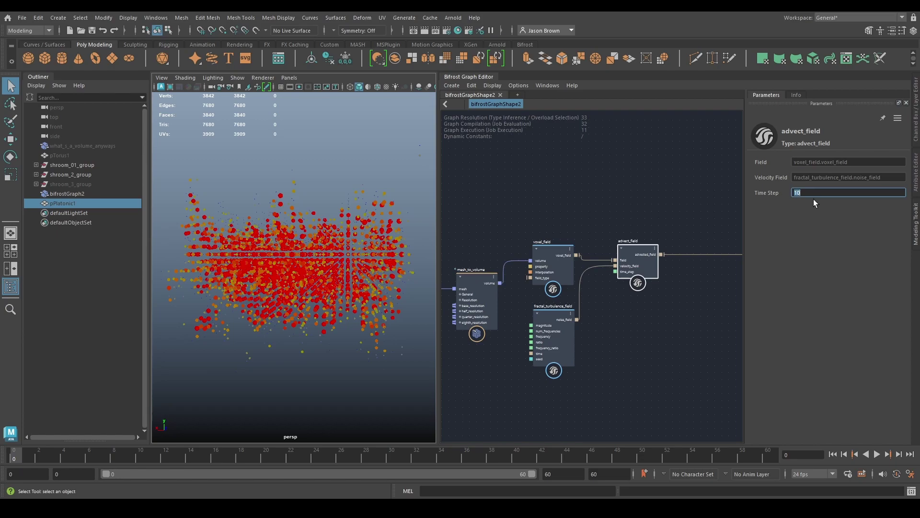
# - Inspect the fractal_turbulence_field parameters and reduce advect_field's time step to about 0.23
pyautogui.click(559, 342)
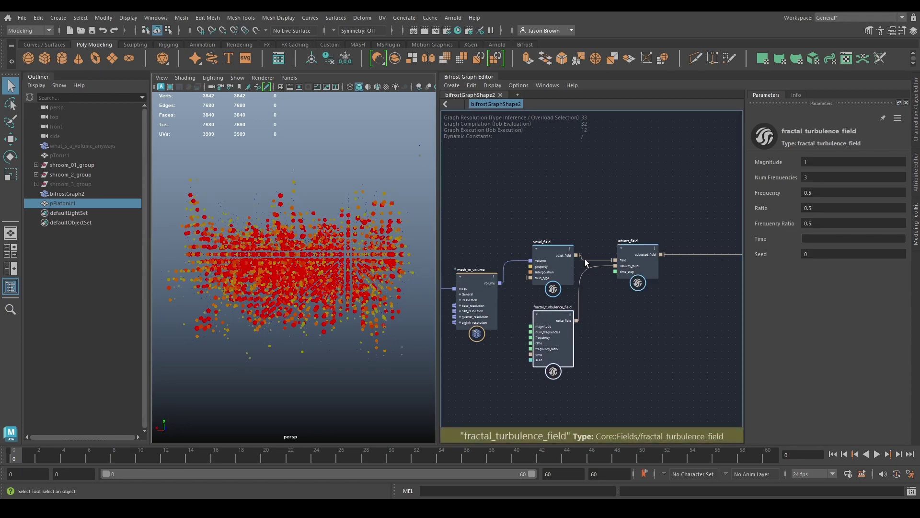
pyautogui.keyDown('alt'); pyautogui.moveTo(308, 240); pyautogui.dragTo(247, 272); pyautogui.keyUp('alt')
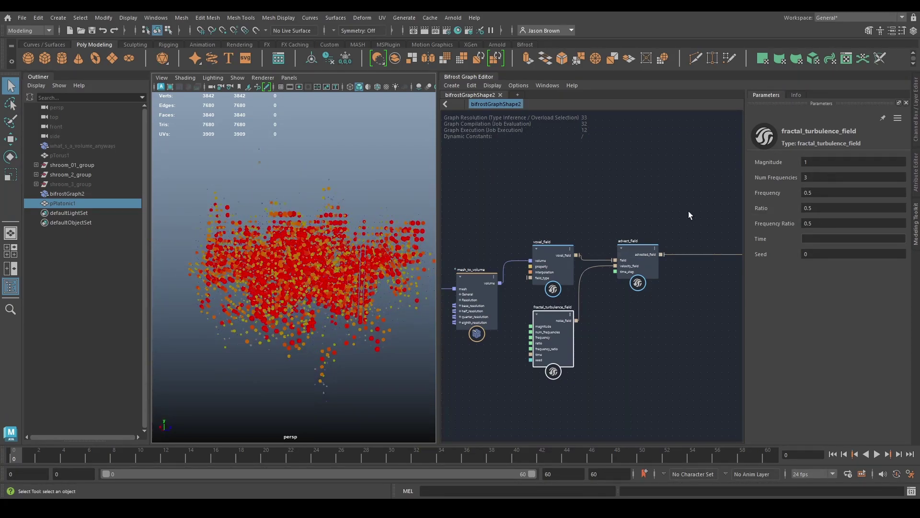
pyautogui.click(631, 264)
pyautogui.moveTo(824, 192); pyautogui.dragTo(476, 194)
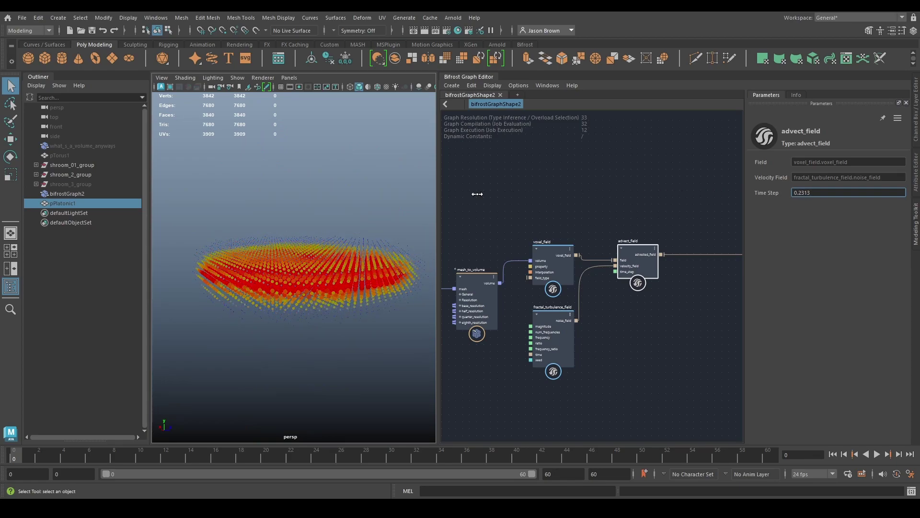
# - Move scalar_field_scope out of the way and wire a new field_to_volume node between advect_field's output and the terminal
pyautogui.moveTo(643, 260); pyautogui.dragTo(637, 255)
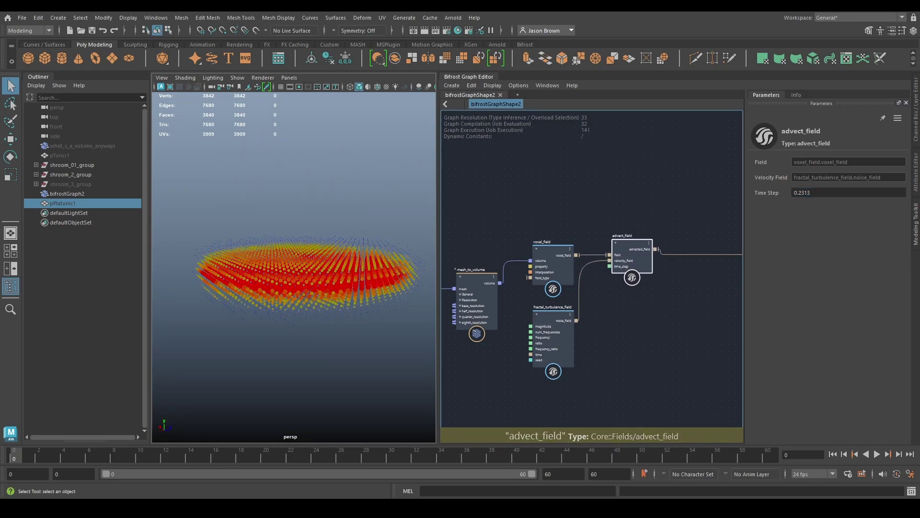
pyautogui.keyDown('alt'); pyautogui.moveTo(718, 298); pyautogui.dragTo(570, 307, button='middle'); pyautogui.keyUp('alt')
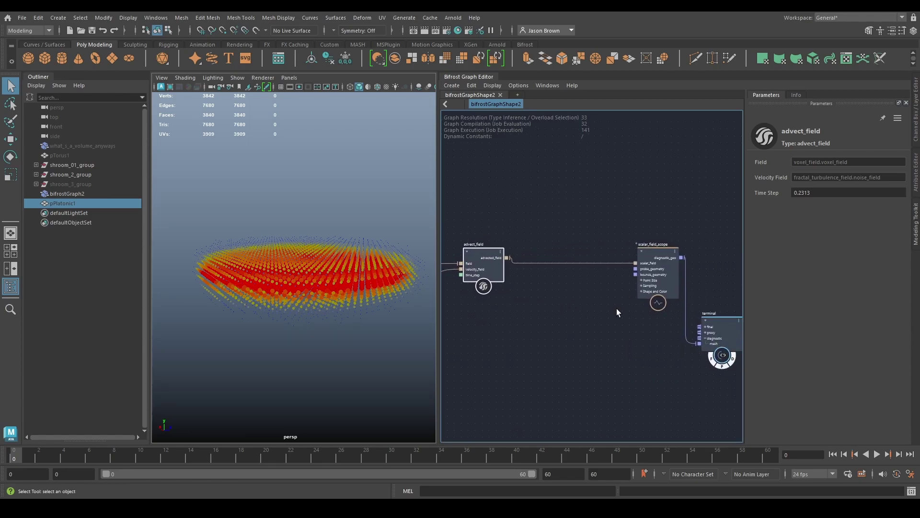
pyautogui.click(659, 264)
pyautogui.moveTo(661, 265); pyautogui.dragTo(665, 222)
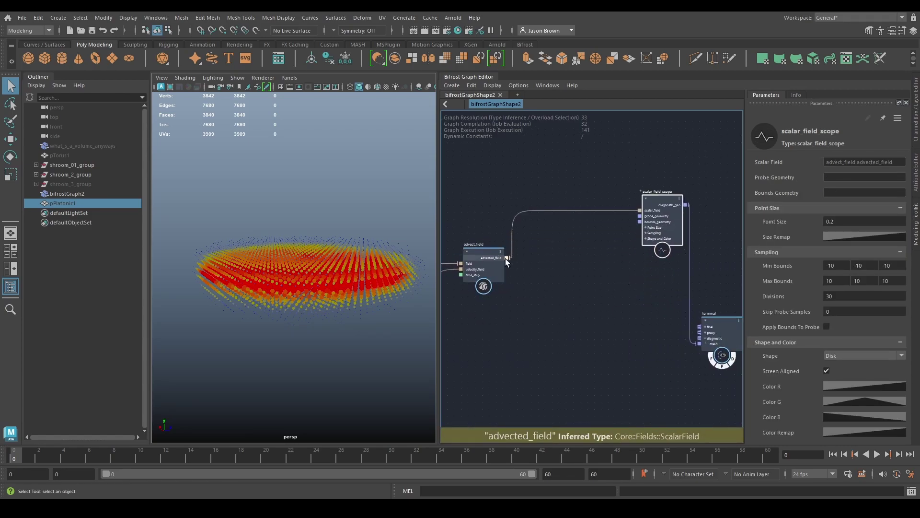
pyautogui.press('Tab')
pyautogui.write('ftv')
pyautogui.press('Return')
pyautogui.moveTo(533, 310); pyautogui.dragTo(697, 343)
pyautogui.moveTo(277, 274)
pyautogui.keyDown('alt'); pyautogui.mouseDown()
pyautogui.moveTo(288, 304)
pyautogui.moveTo(360, 292)
pyautogui.moveTo(290, 281)
pyautogui.mouseUp(); pyautogui.keyUp('alt')
# - Raise the advect_field node's time step to about 2.9 to add turbulence to the fog volume
pyautogui.keyDown('alt'); pyautogui.moveTo(539, 257); pyautogui.dragTo(731, 251, button='middle'); pyautogui.keyUp('alt')
pyautogui.click(571, 318)
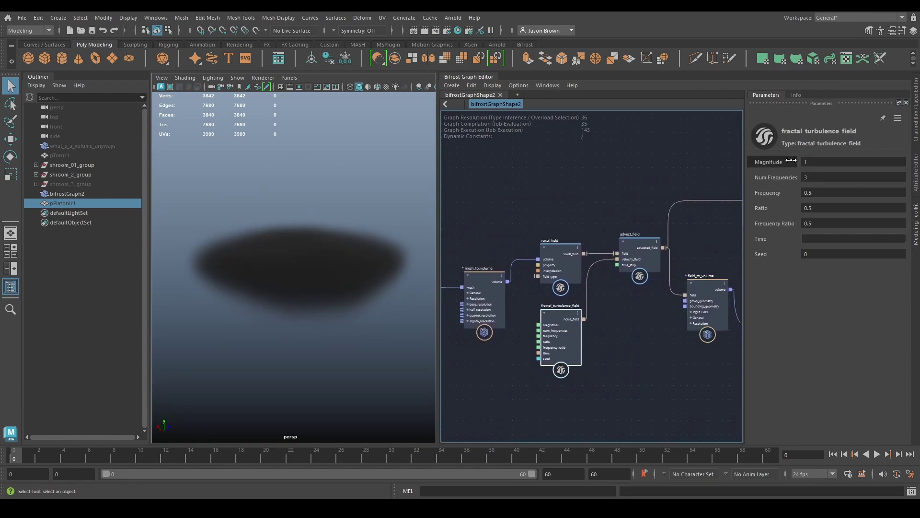
pyautogui.click(628, 251)
pyautogui.moveTo(822, 193); pyautogui.dragTo(842, 192)
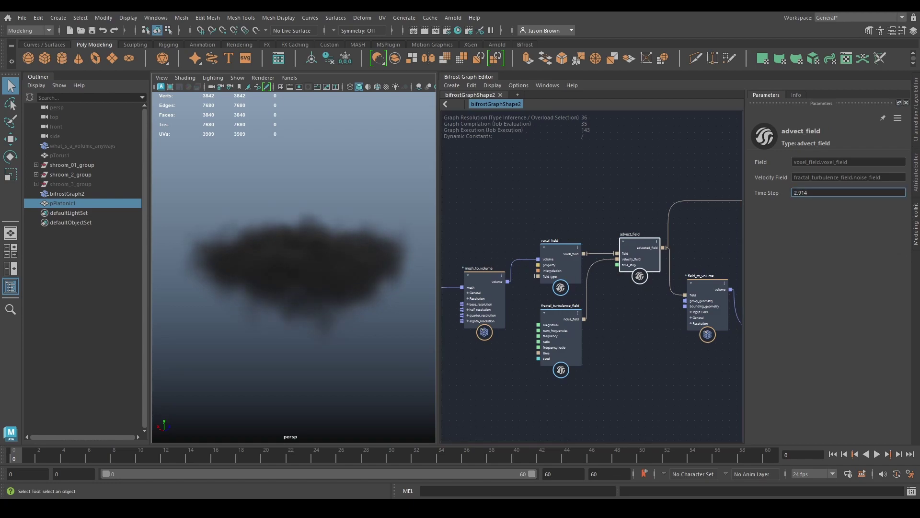
pyautogui.moveTo(892, 191); pyautogui.dragTo(917, 188)
# - Make room before the terminal and insert an assign_material node between field_to_volume and the terminal
pyautogui.moveTo(638, 255); pyautogui.dragTo(536, 250, button='middle')
pyautogui.moveTo(600, 301); pyautogui.dragTo(660, 256)
pyautogui.moveTo(564, 305); pyautogui.dragTo(612, 308, button='middle')
pyautogui.press('Tab')
pyautogui.write('ass')
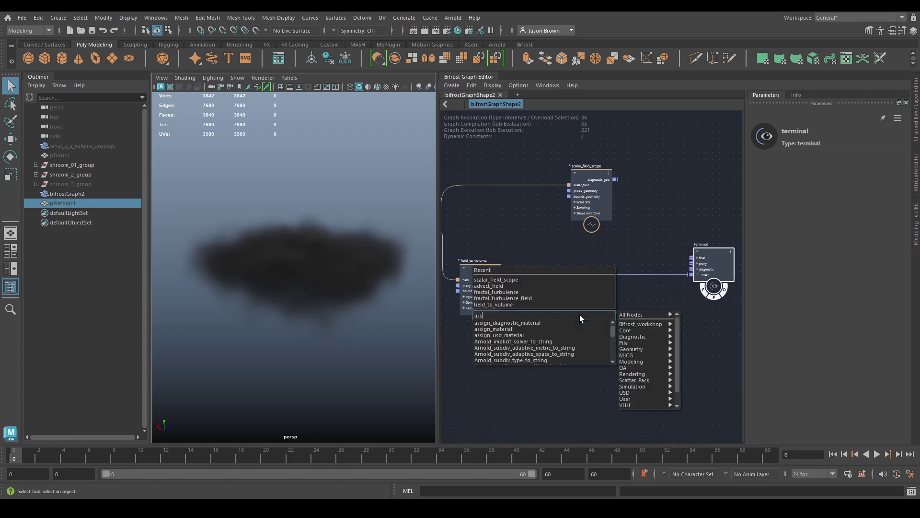
pyautogui.press('Down')
pyautogui.press('Down')
pyautogui.press('Return')
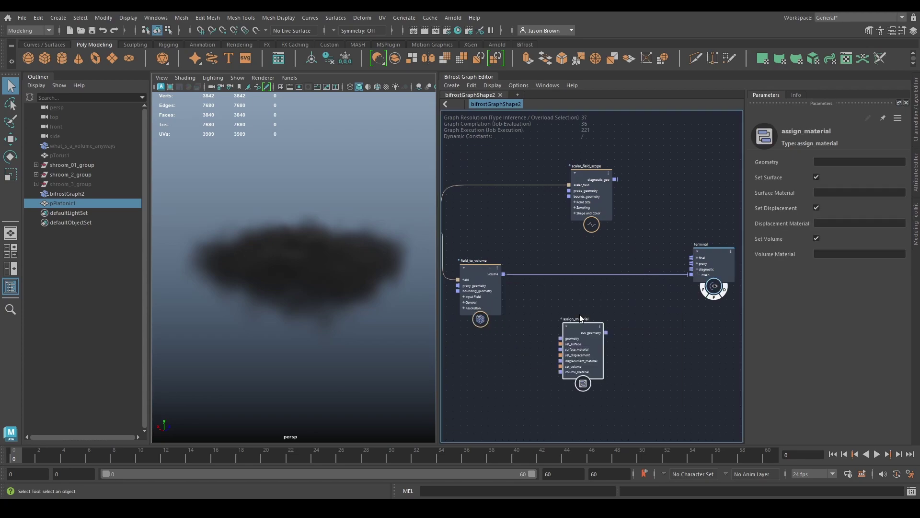
pyautogui.moveTo(628, 298); pyautogui.dragTo(642, 275)
pyautogui.click(635, 295)
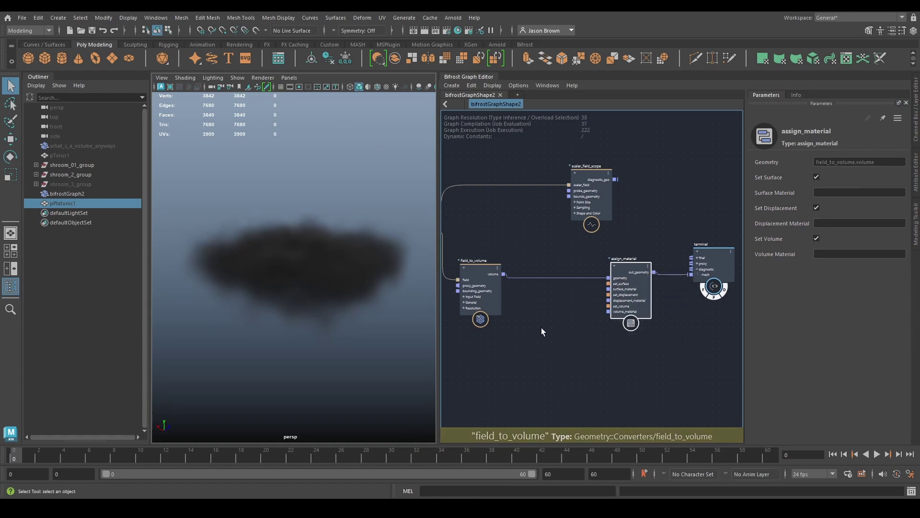
pyautogui.keyDown('alt'); pyautogui.moveTo(623, 327); pyautogui.dragTo(625, 332, button='middle'); pyautogui.keyUp('alt')
pyautogui.moveTo(622, 274); pyautogui.dragTo(624, 272)
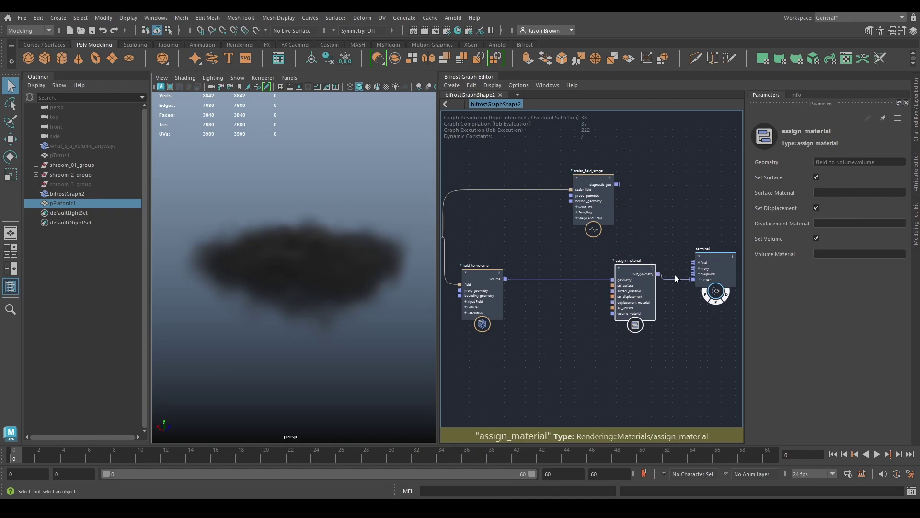
# - Add an Arnold_standard_volume_mat node and connect its material definition to assign_material's volume_material input
pyautogui.press('Tab')
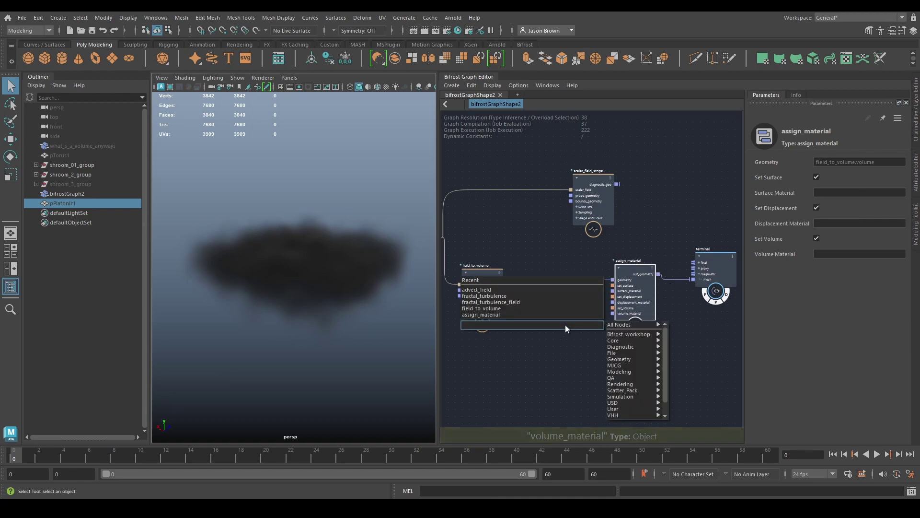
pyautogui.write('standard')
pyautogui.press('Down')
pyautogui.press('Down')
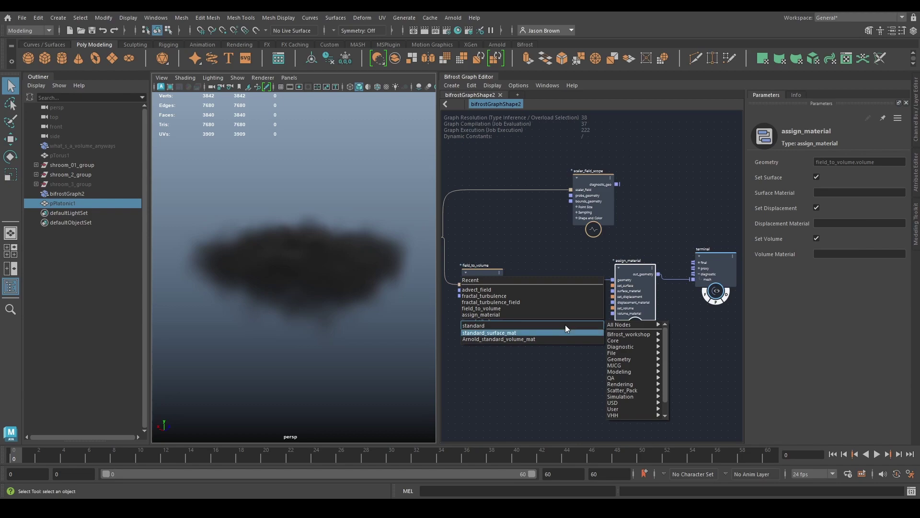
pyautogui.press('Return')
pyautogui.moveTo(560, 359); pyautogui.dragTo(554, 341)
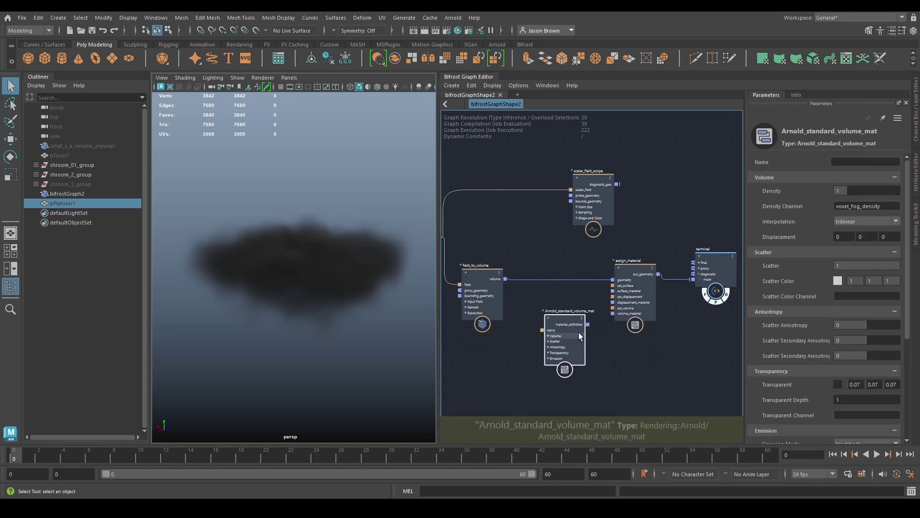
pyautogui.moveTo(612, 310); pyautogui.dragTo(613, 313)
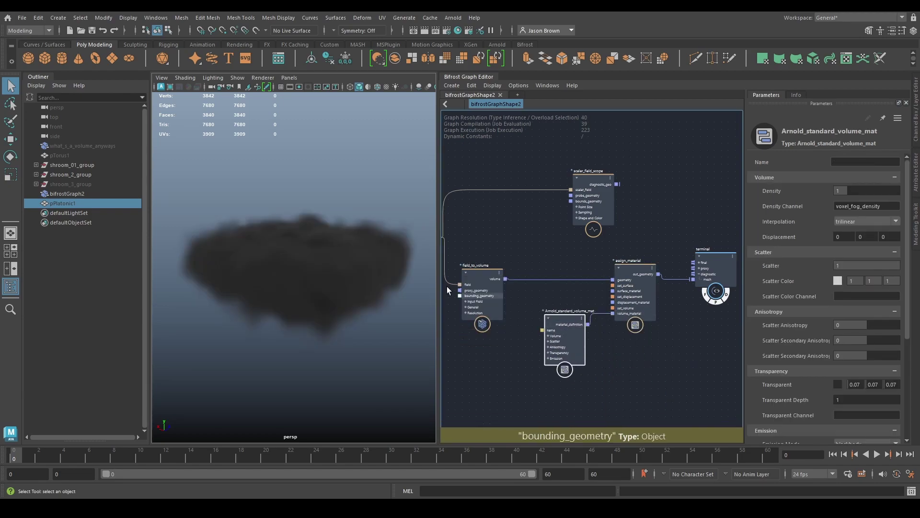
# - Lower the Arnold_standard_volume_mat density to 0.0834
pyautogui.keyDown('alt'); pyautogui.moveTo(287, 376); pyautogui.dragTo(310, 259); pyautogui.keyUp('alt')
pyautogui.keyDown('alt'); pyautogui.moveTo(583, 387); pyautogui.dragTo(581, 378, button='middle'); pyautogui.keyUp('alt')
pyautogui.moveTo(553, 333); pyautogui.dragTo(550, 329)
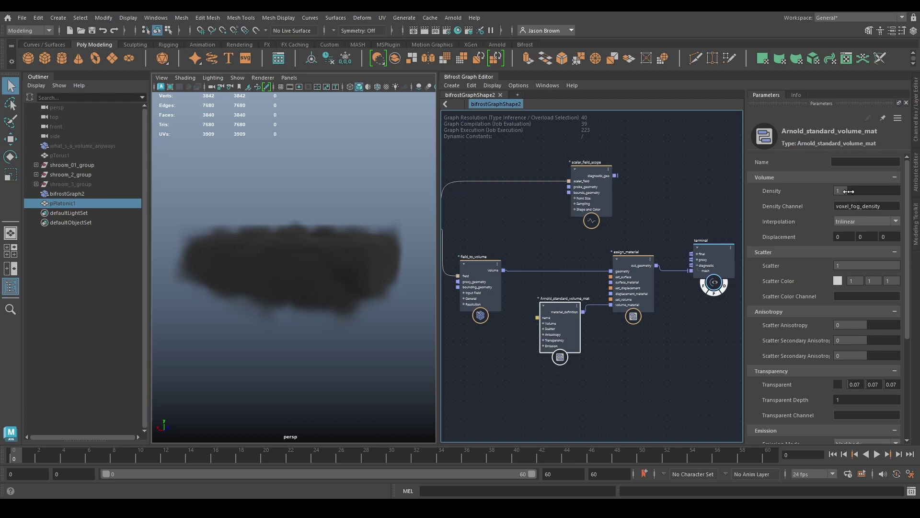
pyautogui.moveTo(848, 189); pyautogui.dragTo(761, 194)
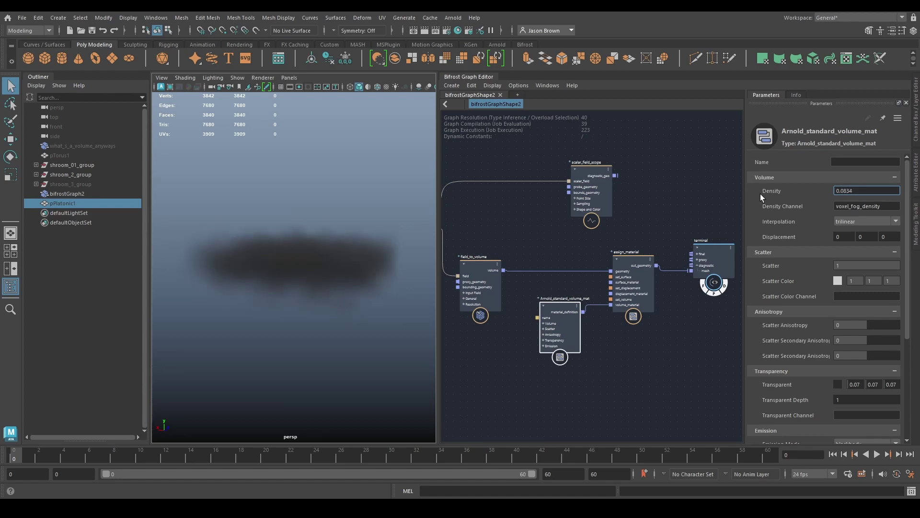
pyautogui.keyDown('alt'); pyautogui.moveTo(290, 270); pyautogui.dragTo(312, 257); pyautogui.keyUp('alt')
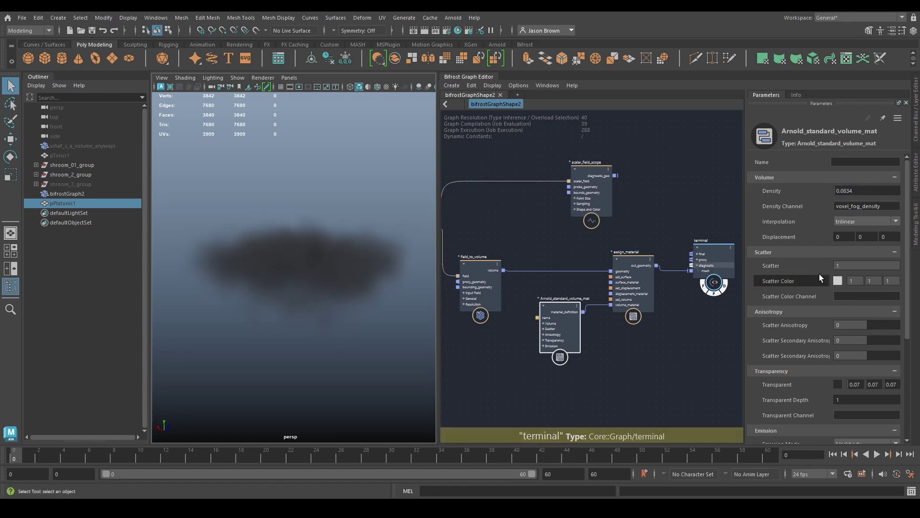
# - Try a scatter value of 10 on the volume material and return it to 1
pyautogui.click(846, 265)
pyautogui.write('10')
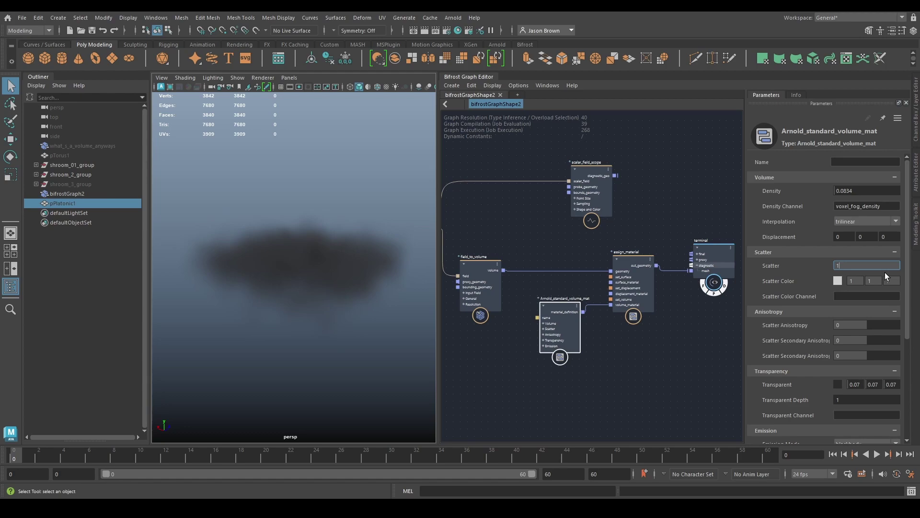
pyautogui.press('Return')
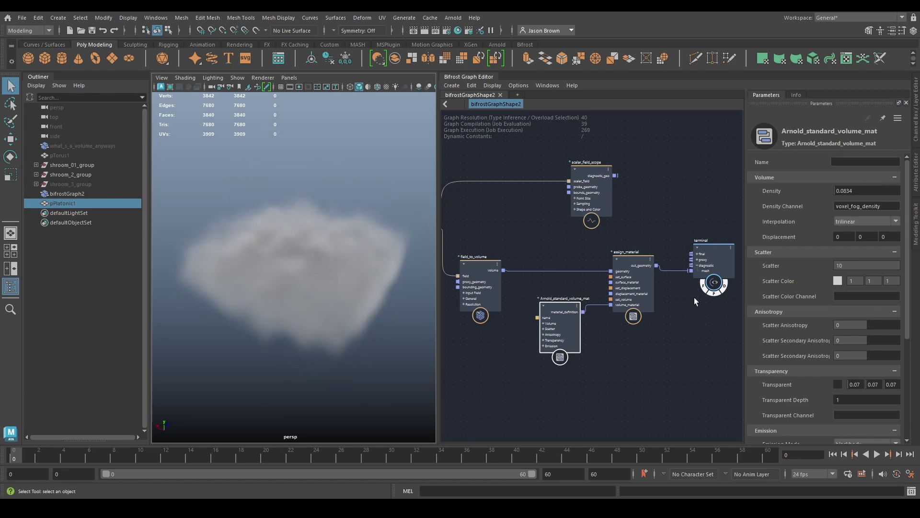
pyautogui.write('1')
pyautogui.press('Return')
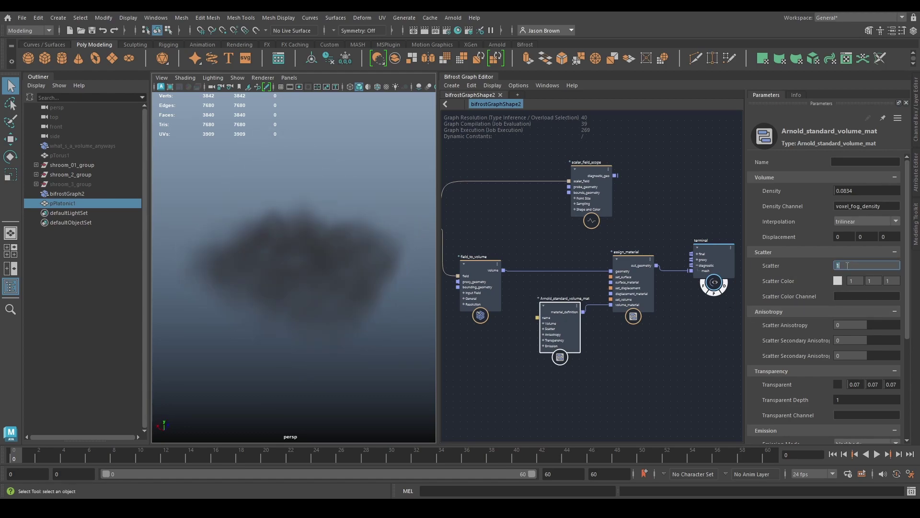
# - Brighten the volume material's scatter color, trying an HSV value of 5 before setting all three color components to 2
pyautogui.click(839, 281)
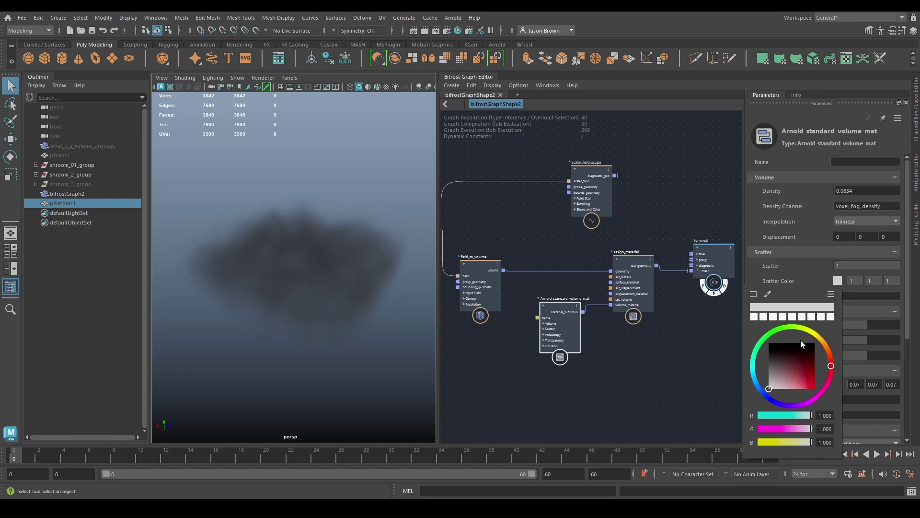
pyautogui.click(832, 294)
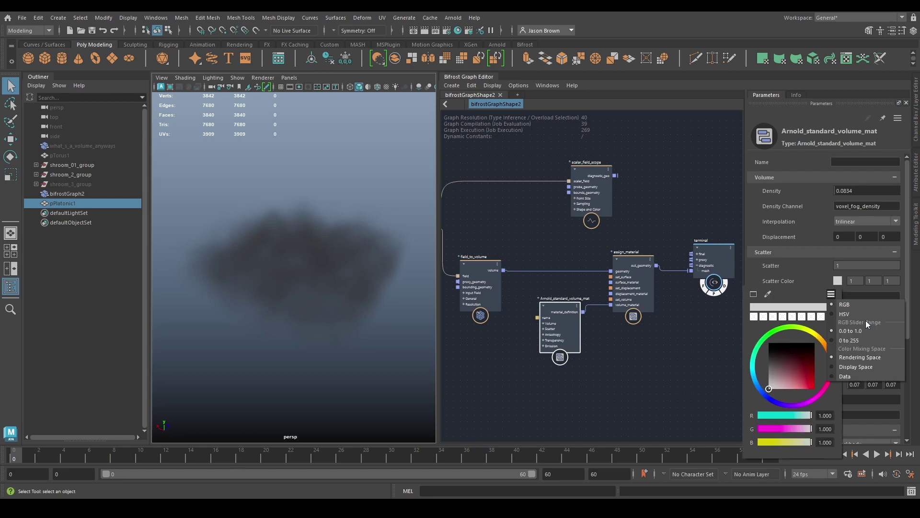
pyautogui.click(863, 337)
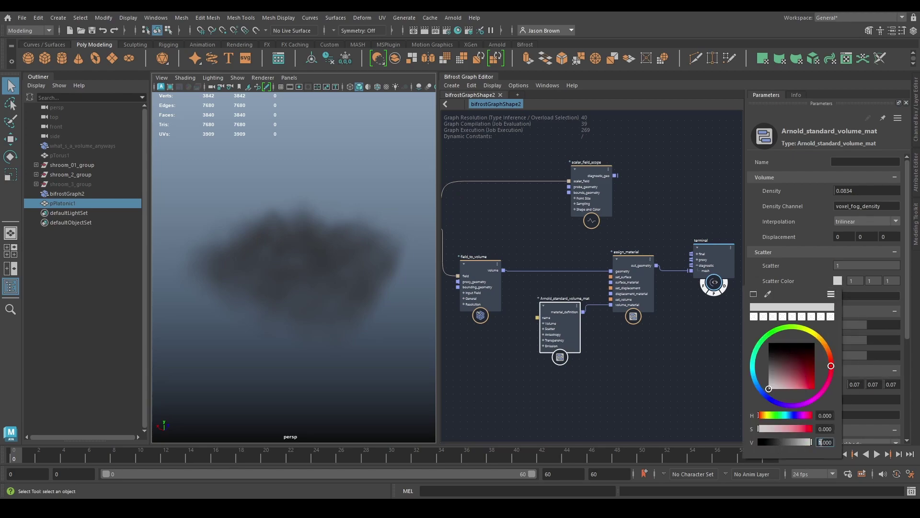
pyautogui.write('5')
pyautogui.press('Return')
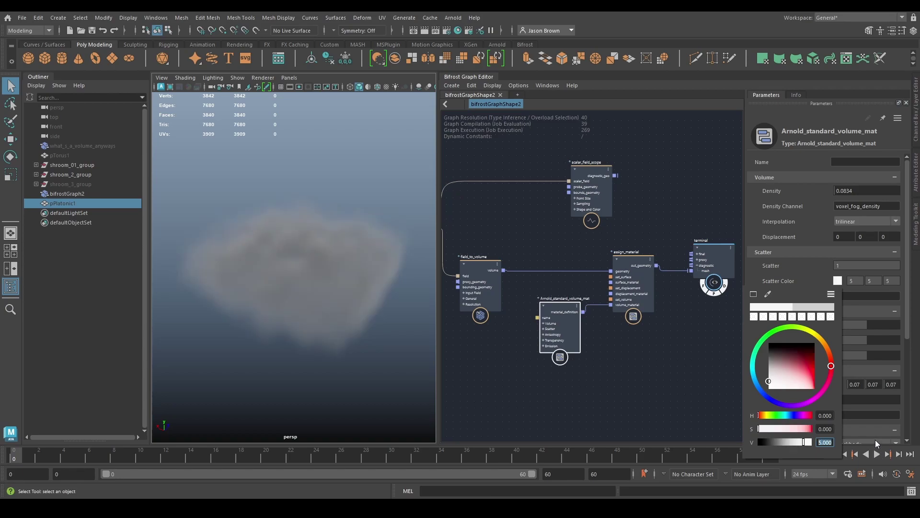
pyautogui.keyDown('alt'); pyautogui.moveTo(329, 319); pyautogui.dragTo(297, 325); pyautogui.keyUp('alt')
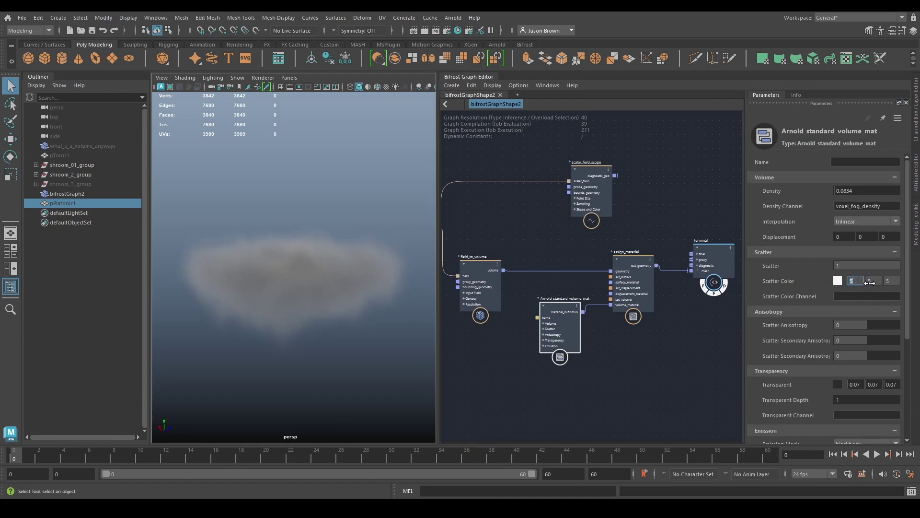
pyautogui.press('Return')
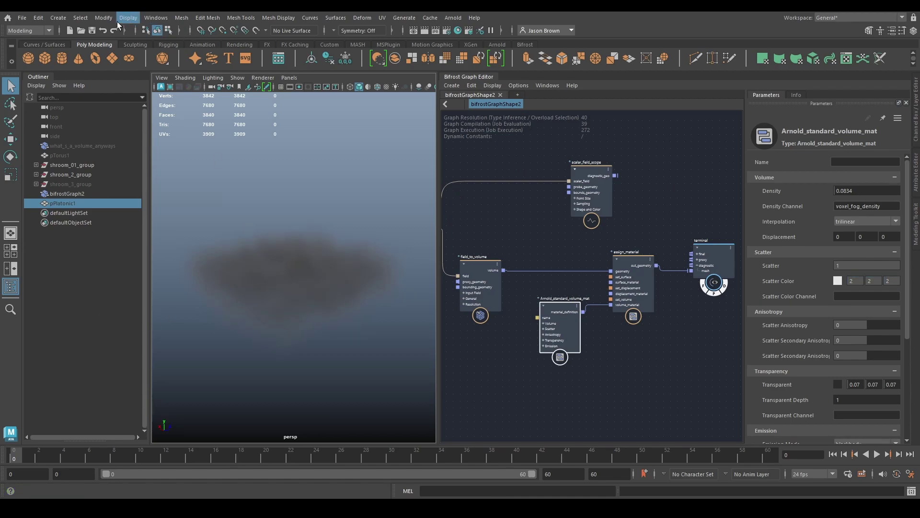
# - Create a directional light in the scene
pyautogui.click(57, 18)
pyautogui.moveTo(84, 93)
pyautogui.moveTo(81, 73)
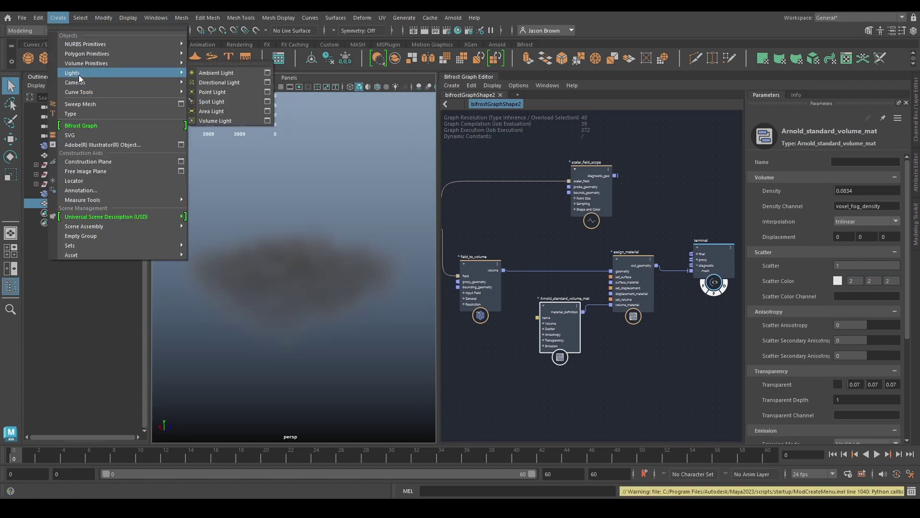
pyautogui.click(216, 83)
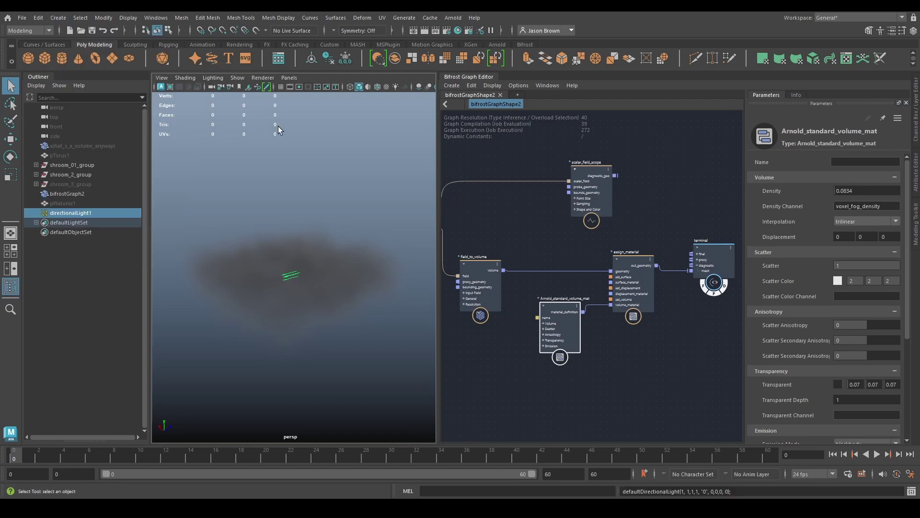
# - Tilt the directional light downward and raise it about 7.2 units above the cloud volume
pyautogui.press('e')
pyautogui.moveTo(258, 247); pyautogui.dragTo(267, 273)
pyautogui.press('w')
pyautogui.moveTo(290, 226); pyautogui.dragTo(291, 155)
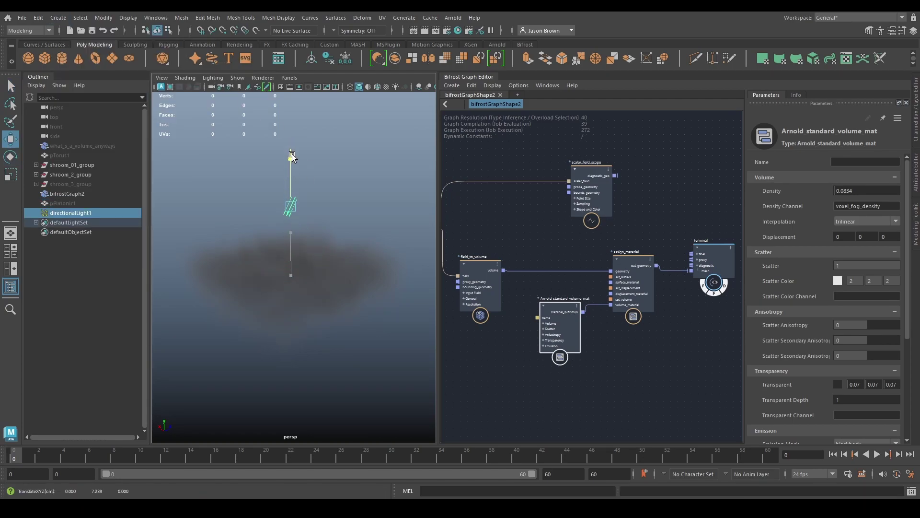
# - Move the directional light to about 6.6 on the Z axis and set its intensity to 4
pyautogui.moveTo(311, 209); pyautogui.dragTo(360, 206)
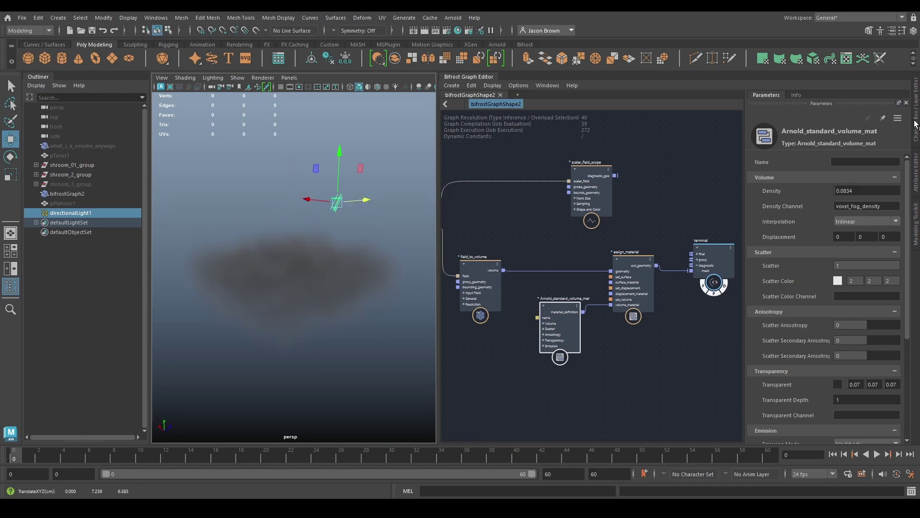
pyautogui.click(916, 124)
pyautogui.click(885, 221)
pyautogui.write('4')
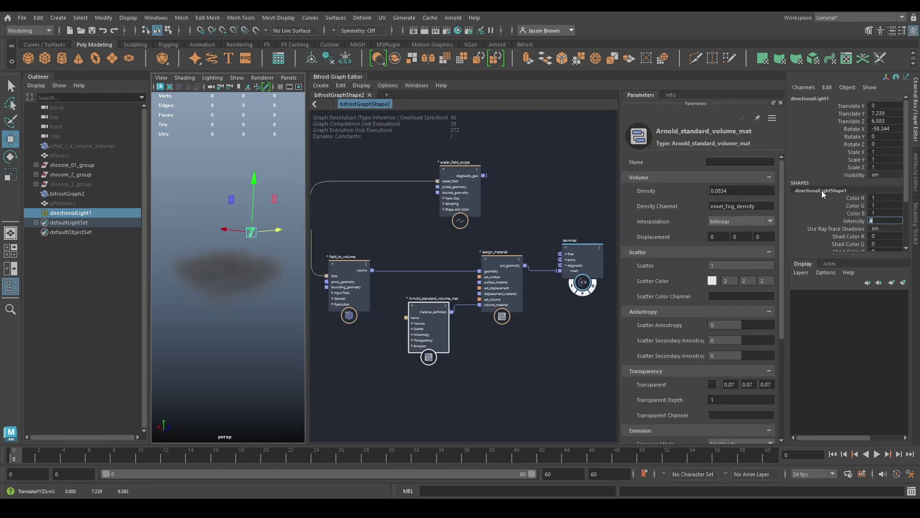
# - Light the viewport with the scene lights instead of the default lighting
pyautogui.click(916, 104)
pyautogui.click(213, 78)
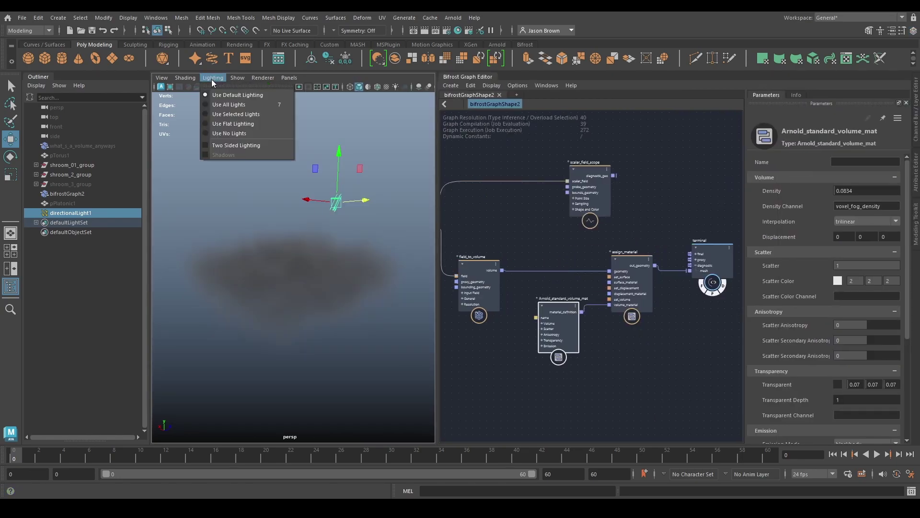
pyautogui.click(234, 115)
pyautogui.keyDown('alt'); pyautogui.moveTo(336, 285); pyautogui.dragTo(287, 251); pyautogui.keyUp('alt')
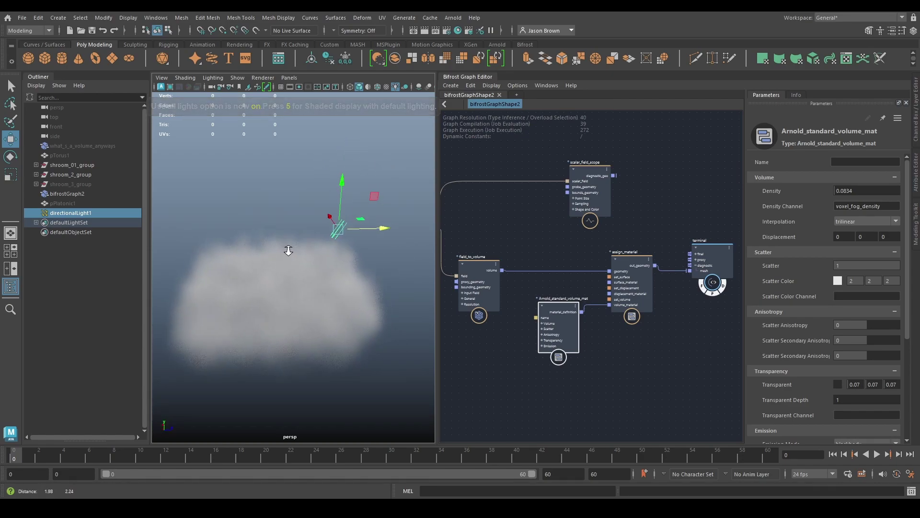
# - Move the directional light farther from the cloud, to about 8.4 in Y and 8.9 in Z
pyautogui.moveTo(384, 226); pyautogui.dragTo(409, 227)
pyautogui.moveTo(370, 186); pyautogui.dragTo(372, 172)
pyautogui.keyDown('alt'); pyautogui.moveTo(311, 263); pyautogui.dragTo(371, 239); pyautogui.keyUp('alt')
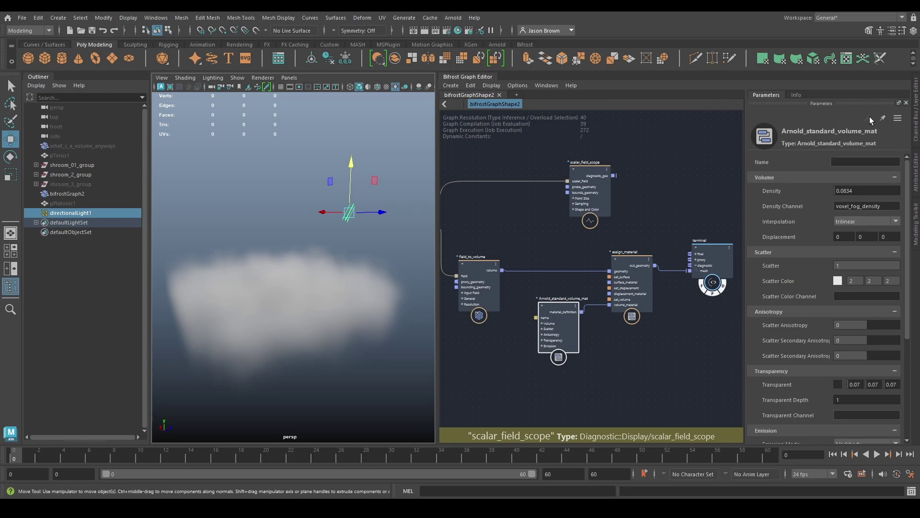
# - Try a directional light intensity of 2 and settle on 3
pyautogui.click(915, 108)
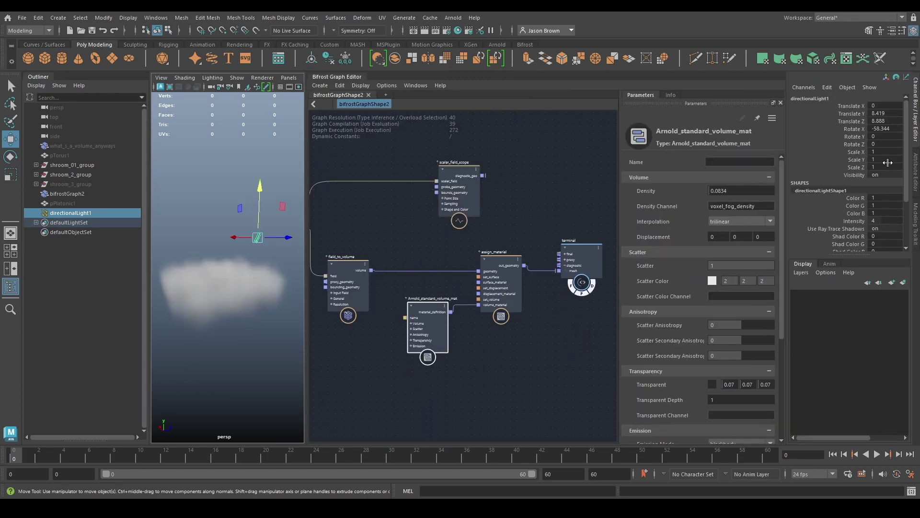
pyautogui.write('2')
pyautogui.press('Return')
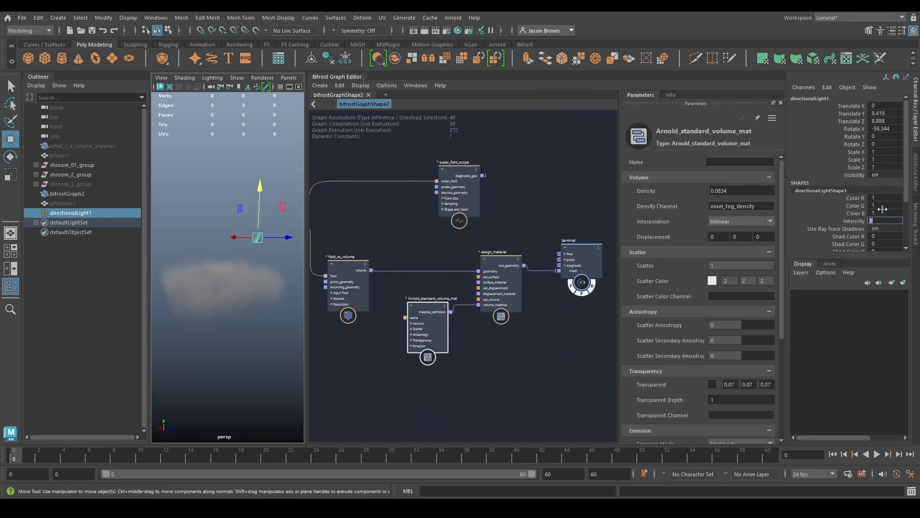
pyautogui.press('Return')
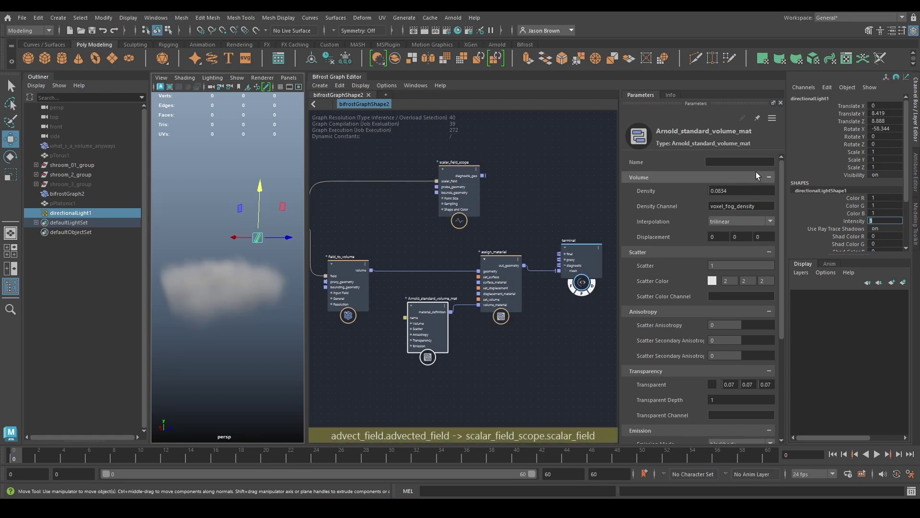
# - Raise the Arnold volume material's density to about 0.37
pyautogui.moveTo(731, 191)
pyautogui.mouseDown()
pyautogui.moveTo(757, 191)
pyautogui.moveTo(745, 191)
pyautogui.mouseUp()
pyautogui.keyDown('alt'); pyautogui.moveTo(262, 253); pyautogui.dragTo(299, 252); pyautogui.keyUp('alt')
pyautogui.moveTo(731, 191); pyautogui.dragTo(717, 191)
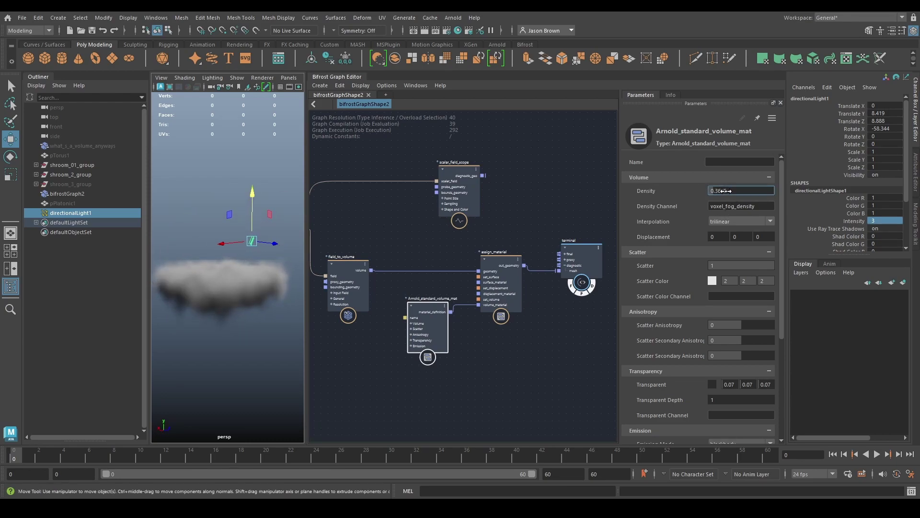
pyautogui.keyDown('alt'); pyautogui.moveTo(320, 297); pyautogui.dragTo(273, 298); pyautogui.keyUp('alt')
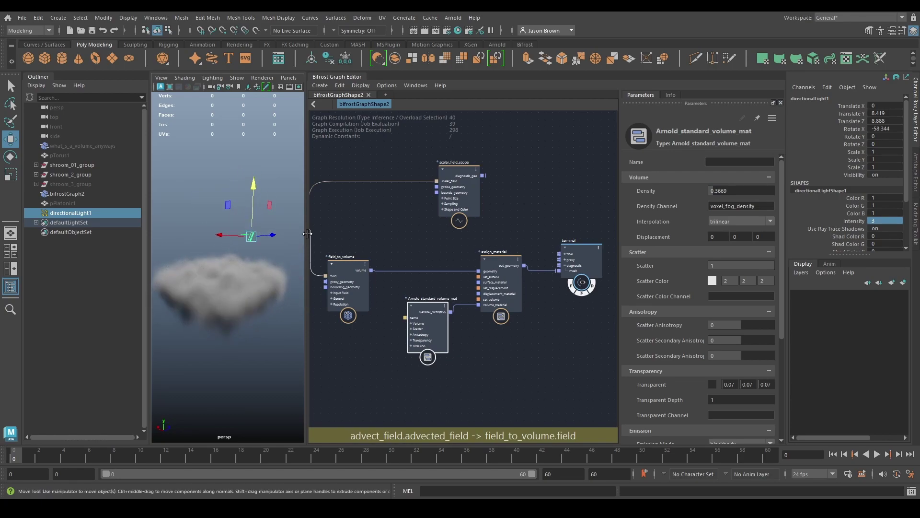
# - Switch the field_to_volume node's resolution mode to Absolute and inspect the cloud from several angles
pyautogui.moveTo(380, 228); pyautogui.dragTo(472, 212, button='middle')
pyautogui.click(458, 248)
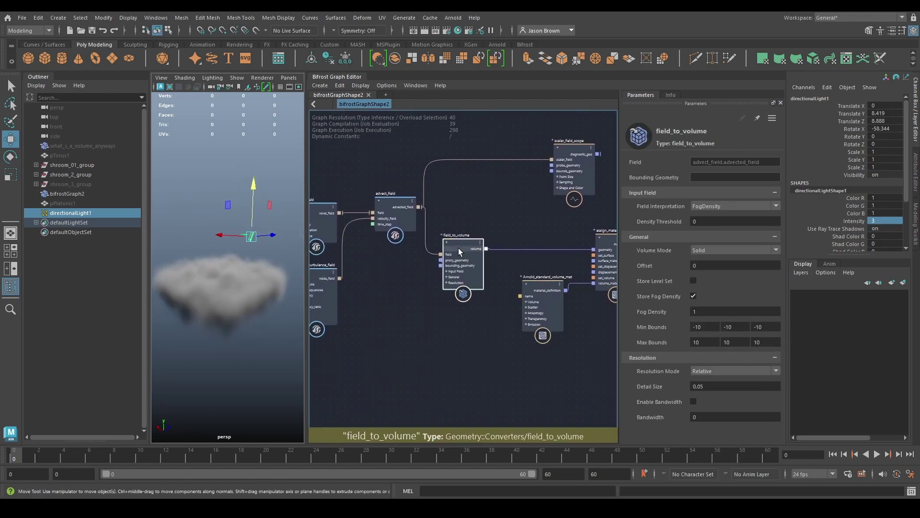
pyautogui.click(731, 363)
pyautogui.click(705, 379)
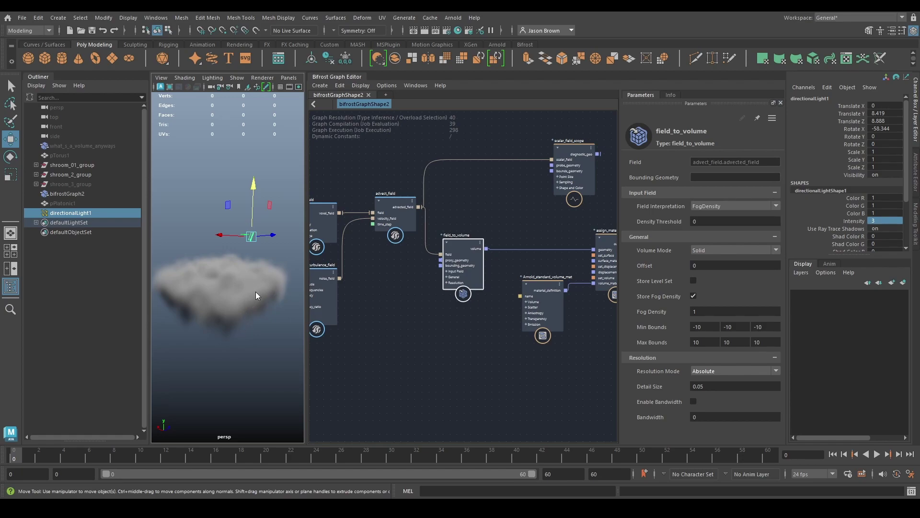
pyautogui.moveTo(594, 278)
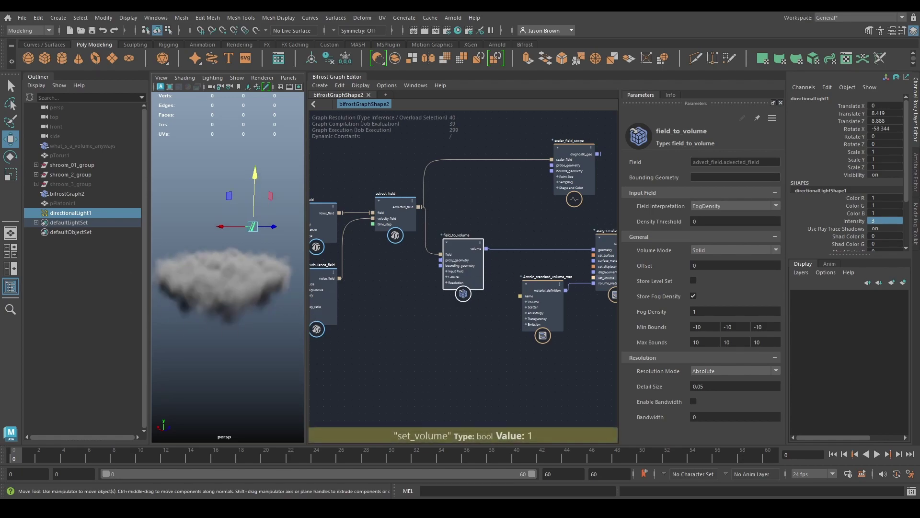
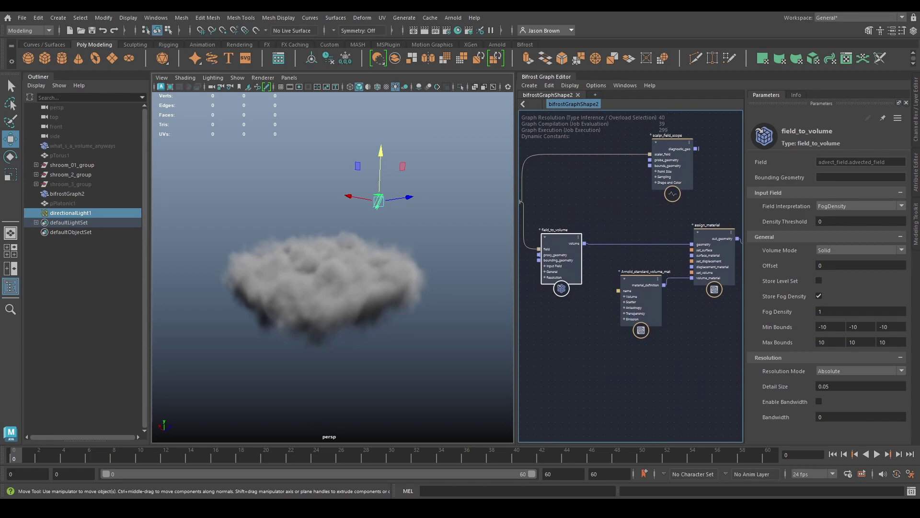
pyautogui.keyDown('alt'); pyautogui.moveTo(332, 267); pyautogui.dragTo(360, 280); pyautogui.keyUp('alt')
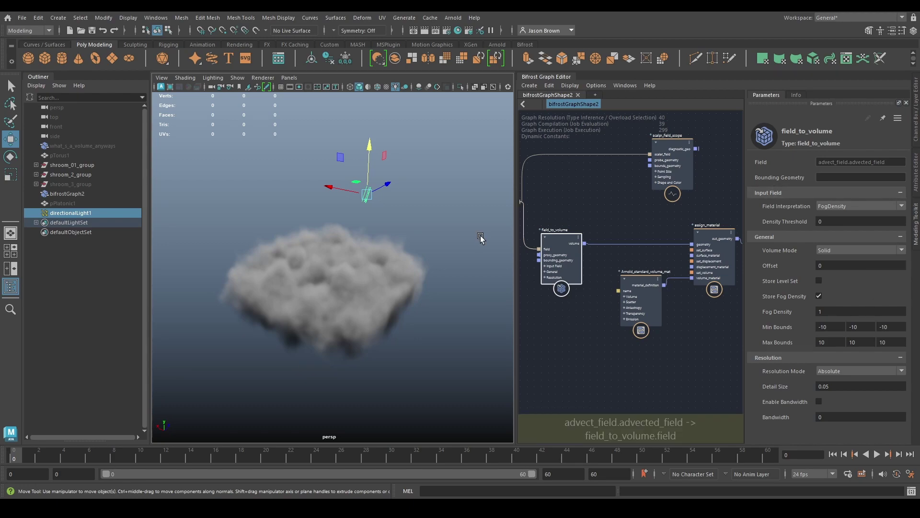
pyautogui.keyDown('alt'); pyautogui.moveTo(446, 307); pyautogui.dragTo(403, 314); pyautogui.keyUp('alt')
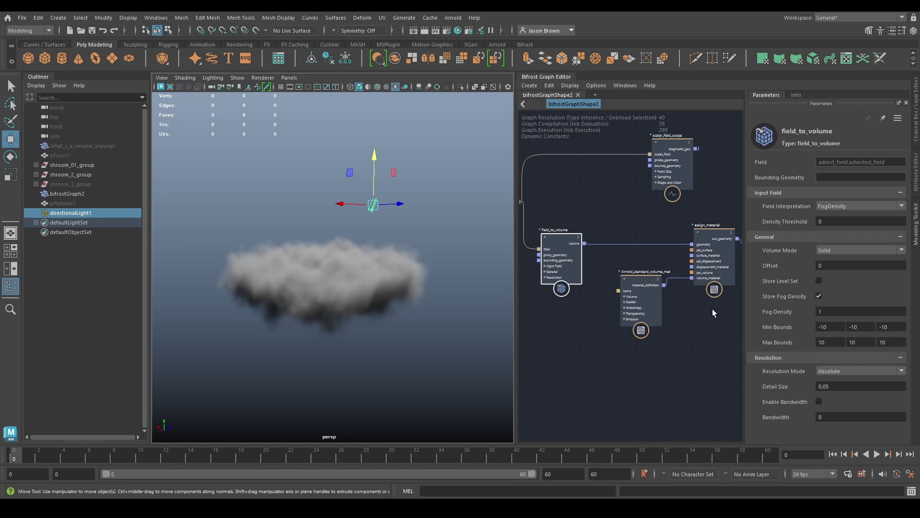
# - Add a fractal_noise_field node and place it below the fractal_turbulence_field node
pyautogui.keyDown('alt'); pyautogui.moveTo(586, 334); pyautogui.dragTo(617, 328, button='middle'); pyautogui.keyUp('alt')
pyautogui.moveTo(372, 314)
pyautogui.keyDown('alt'); pyautogui.mouseDown()
pyautogui.moveTo(372, 349)
pyautogui.moveTo(366, 318)
pyautogui.mouseUp(); pyautogui.keyUp('alt')
pyautogui.keyDown('alt'); pyautogui.moveTo(636, 345); pyautogui.dragTo(783, 334, button='middle'); pyautogui.keyUp('alt')
pyautogui.keyDown('alt'); pyautogui.moveTo(672, 329); pyautogui.dragTo(688, 324, button='middle'); pyautogui.keyUp('alt')
pyautogui.moveTo(590, 290); pyautogui.dragTo(572, 333)
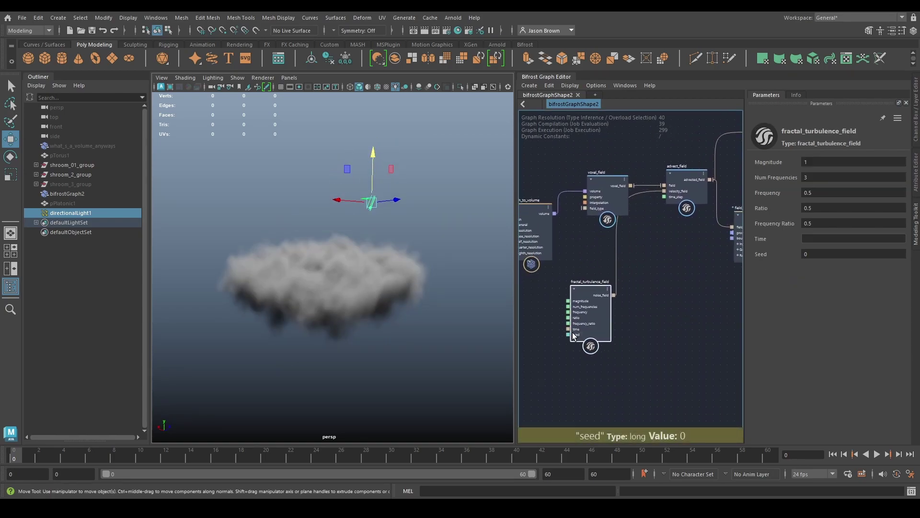
pyautogui.press('Tab')
pyautogui.write('fnf')
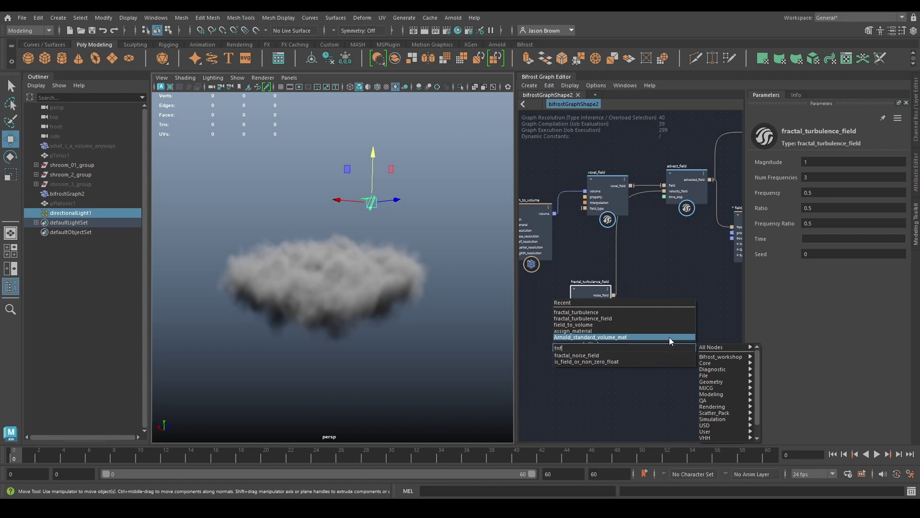
pyautogui.press('Down')
pyautogui.press('Return')
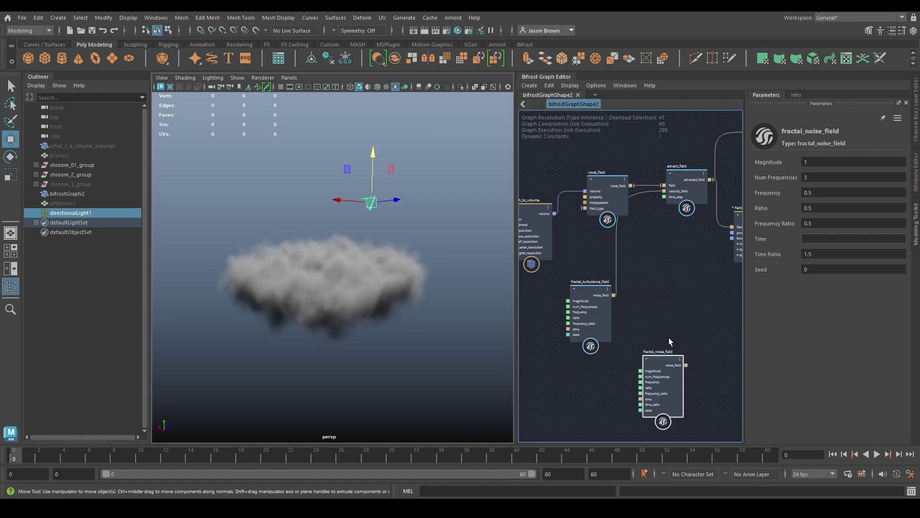
pyautogui.moveTo(663, 366); pyautogui.dragTo(603, 362)
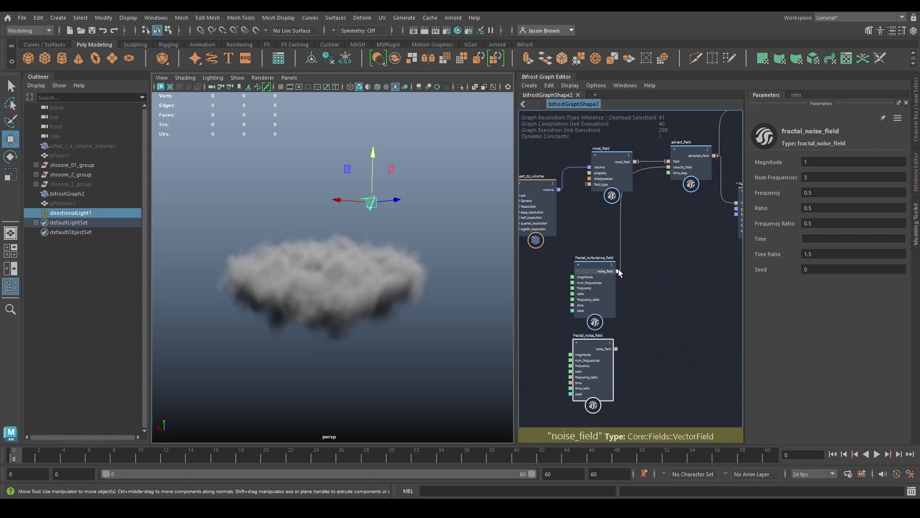
# - Multiply the fractal turbulence and fractal noise fields with a multiply node feeding advect_field's velocity_field
pyautogui.press('Tab')
pyautogui.write('multi')
pyautogui.press('Down')
pyautogui.press('Return')
pyautogui.moveTo(615, 348); pyautogui.dragTo(669, 173)
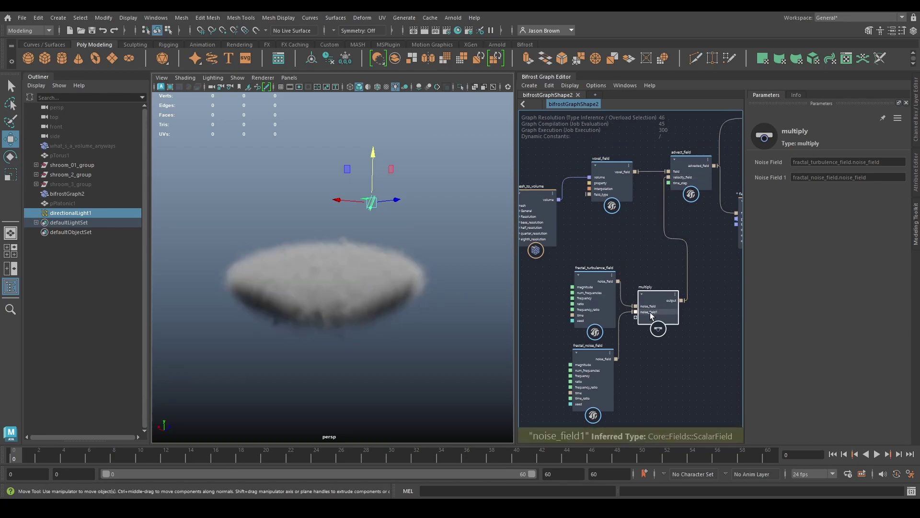
# - Set the fractal noise field's magnitude to 5 and its frequency to 0.2
pyautogui.click(600, 359)
pyautogui.click(816, 162)
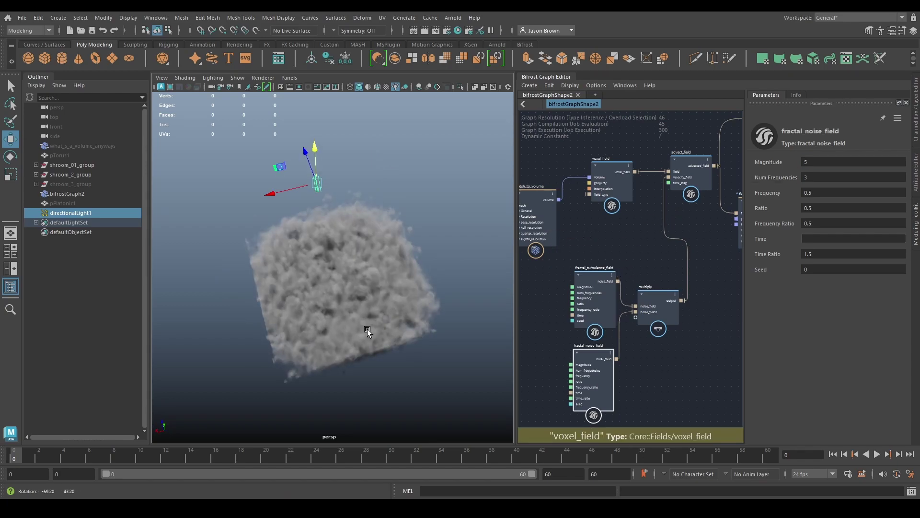
pyautogui.keyDown('alt'); pyautogui.moveTo(368, 329); pyautogui.dragTo(328, 263); pyautogui.keyUp('alt')
pyautogui.keyDown('alt'); pyautogui.moveTo(387, 249); pyautogui.dragTo(389, 246); pyautogui.keyUp('alt')
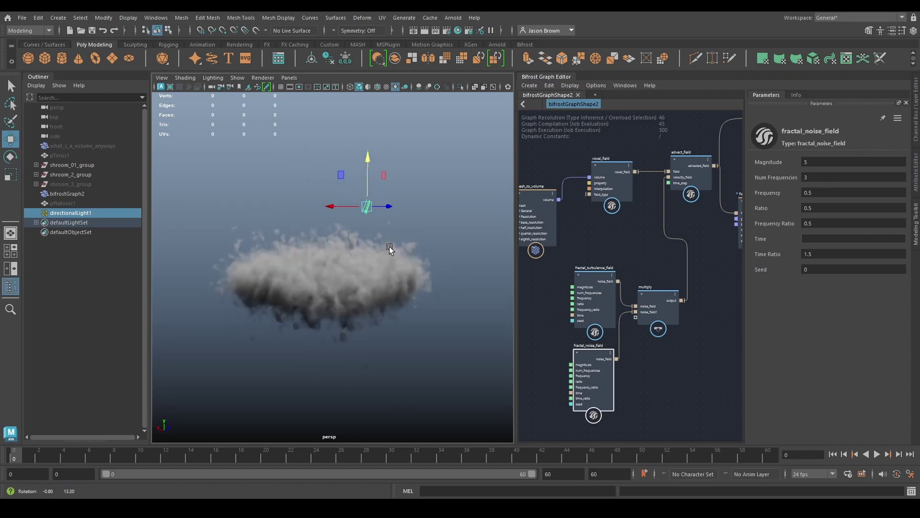
pyautogui.click(814, 194)
pyautogui.write('0.2')
pyautogui.press('Return')
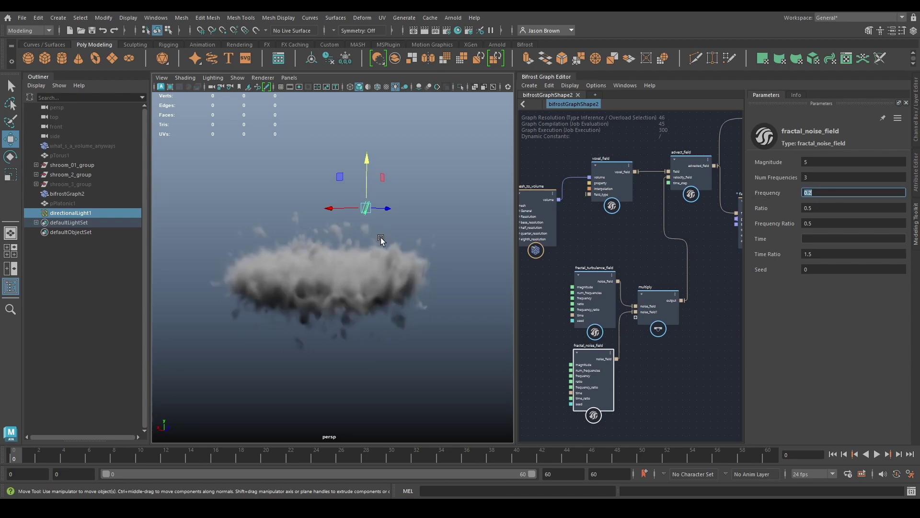
# - Set the field_to_volume node's resolution mode to Relative and its detail size to 0.025
pyautogui.keyDown('alt'); pyautogui.moveTo(708, 229); pyautogui.dragTo(608, 259, button='middle'); pyautogui.keyUp('alt')
pyautogui.keyDown('alt'); pyautogui.moveTo(684, 209); pyautogui.dragTo(541, 209, button='middle'); pyautogui.keyUp('alt')
pyautogui.click(559, 232)
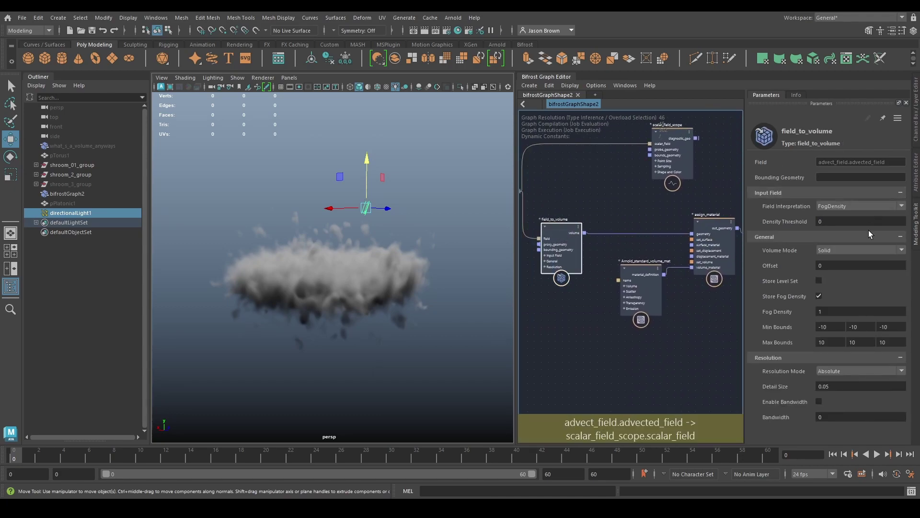
pyautogui.click(837, 370)
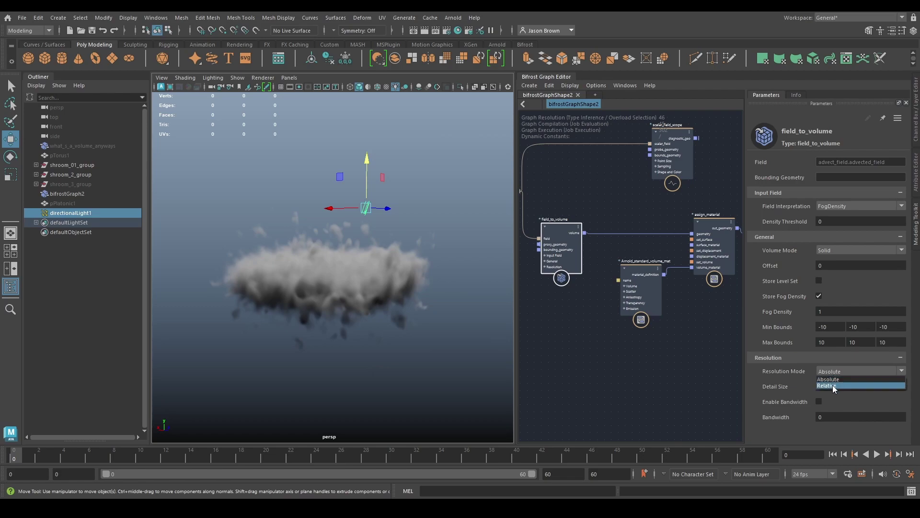
pyautogui.click(832, 384)
pyautogui.moveTo(346, 276)
pyautogui.keyDown('alt'); pyautogui.mouseDown()
pyautogui.moveTo(361, 283)
pyautogui.moveTo(339, 283)
pyautogui.mouseUp(); pyautogui.keyUp('alt')
pyautogui.click(836, 386)
pyautogui.write('0.025')
pyautogui.press('Return')
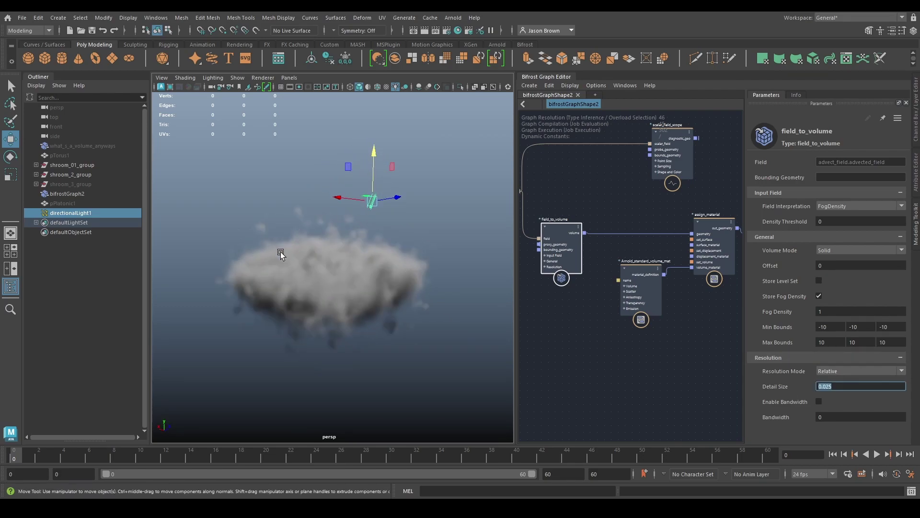
pyautogui.moveTo(281, 253)
pyautogui.keyDown('alt'); pyautogui.mouseDown()
pyautogui.moveTo(272, 312)
pyautogui.moveTo(281, 260)
pyautogui.mouseUp(); pyautogui.keyUp('alt')
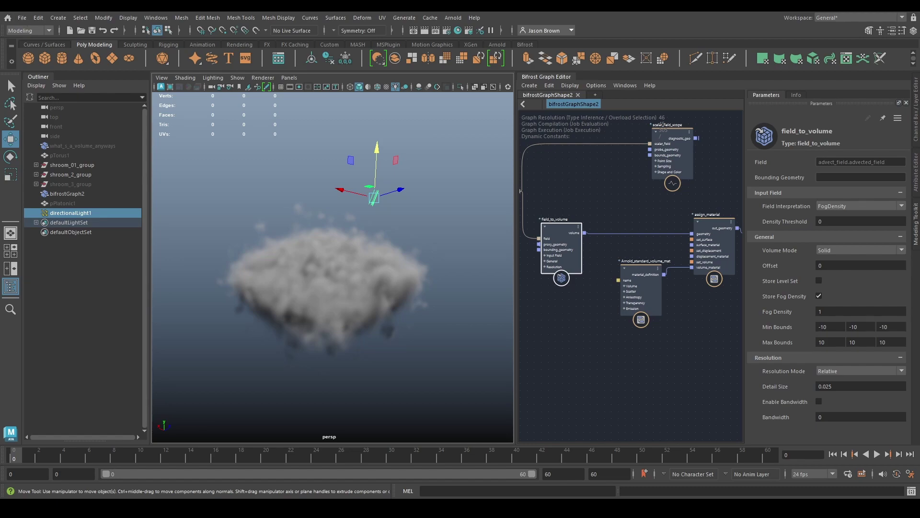
# - Make mesh_to_volume store a level set instead of fog density, and set its offset to -0.8 after trying -0.4
pyautogui.keyDown('alt'); pyautogui.moveTo(570, 298); pyautogui.dragTo(841, 302, button='middle'); pyautogui.keyUp('alt')
pyautogui.moveTo(622, 263); pyautogui.dragTo(620, 241)
pyautogui.keyDown('alt'); pyautogui.moveTo(641, 262); pyautogui.dragTo(601, 253, button='middle'); pyautogui.keyUp('alt')
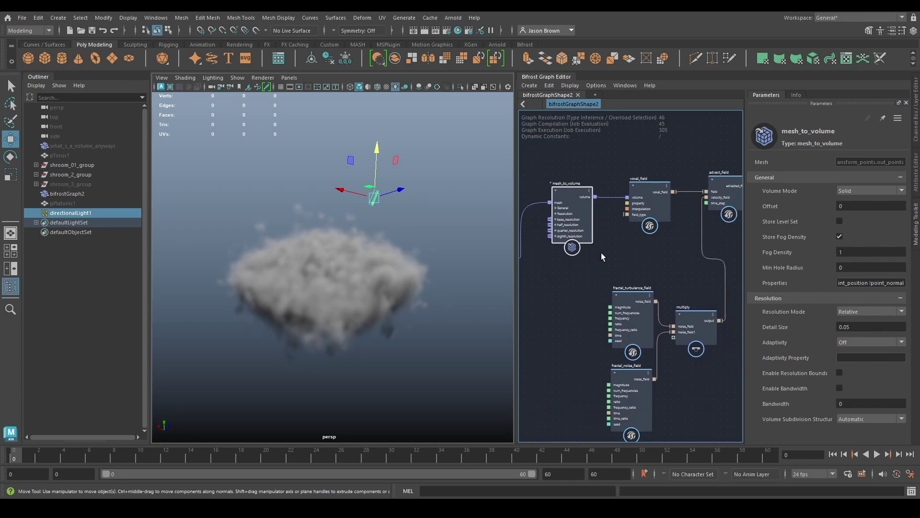
pyautogui.moveTo(333, 301)
pyautogui.keyDown('alt'); pyautogui.mouseDown()
pyautogui.moveTo(329, 331)
pyautogui.moveTo(333, 312)
pyautogui.mouseUp(); pyautogui.keyUp('alt')
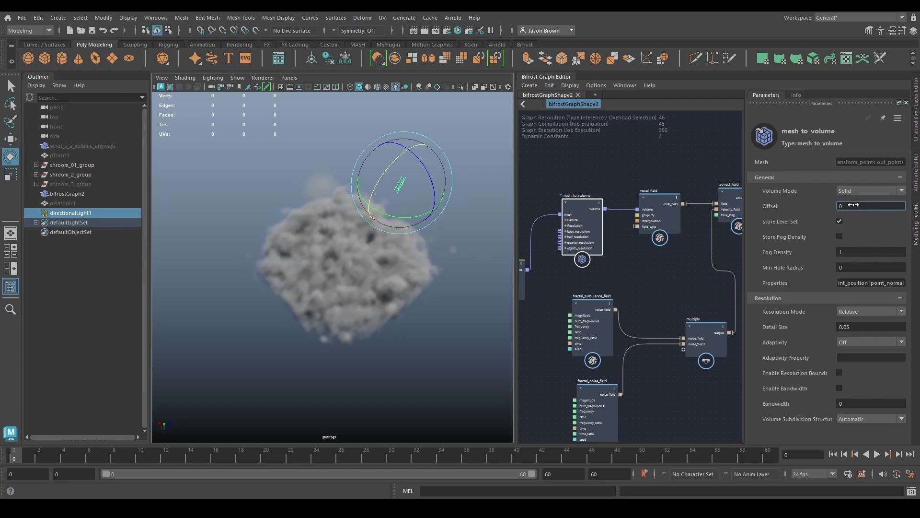
pyautogui.write('-0.4')
pyautogui.press('Return')
pyautogui.write('-0')
pyautogui.press('Return')
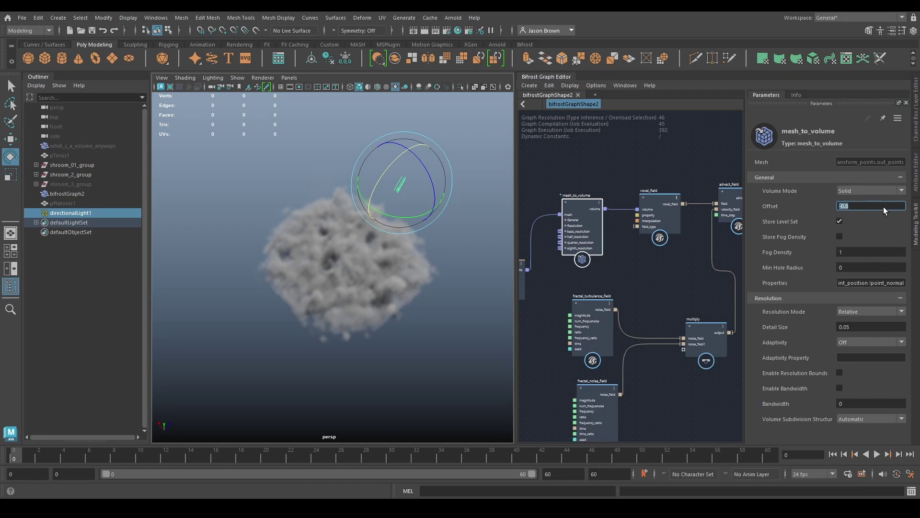
# - Flatten the source shape by setting SRT_to_matrix's Y scale to 0.25, after trying 0.2
pyautogui.keyDown('alt'); pyautogui.moveTo(444, 262); pyautogui.dragTo(376, 239); pyautogui.keyUp('alt')
pyautogui.keyDown('alt'); pyautogui.moveTo(622, 272); pyautogui.dragTo(713, 265, button='middle'); pyautogui.keyUp('alt')
pyautogui.keyDown('alt'); pyautogui.moveTo(594, 338); pyautogui.dragTo(656, 331, button='middle'); pyautogui.keyUp('alt')
pyautogui.click(584, 279)
pyautogui.click(838, 163)
pyautogui.write('0.2')
pyautogui.press('Return')
pyautogui.keyDown('alt'); pyautogui.moveTo(314, 235); pyautogui.dragTo(342, 232); pyautogui.keyUp('alt')
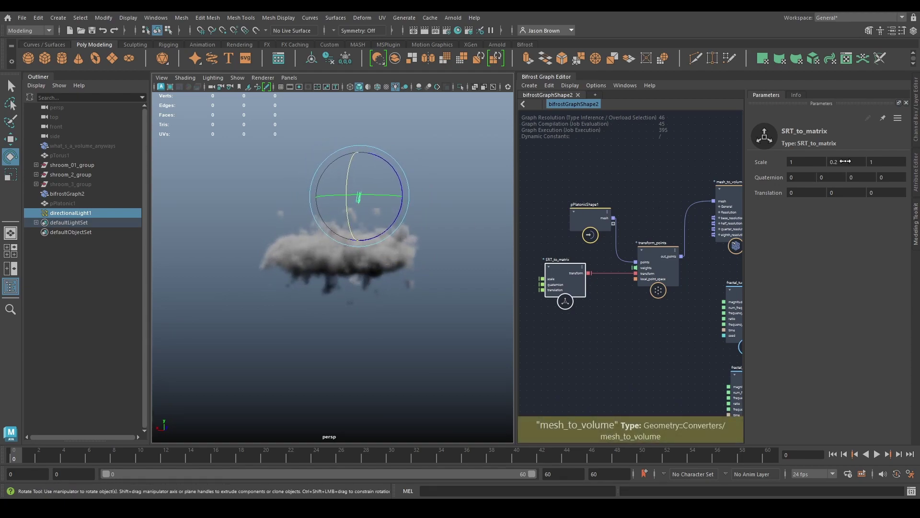
pyautogui.press('Return')
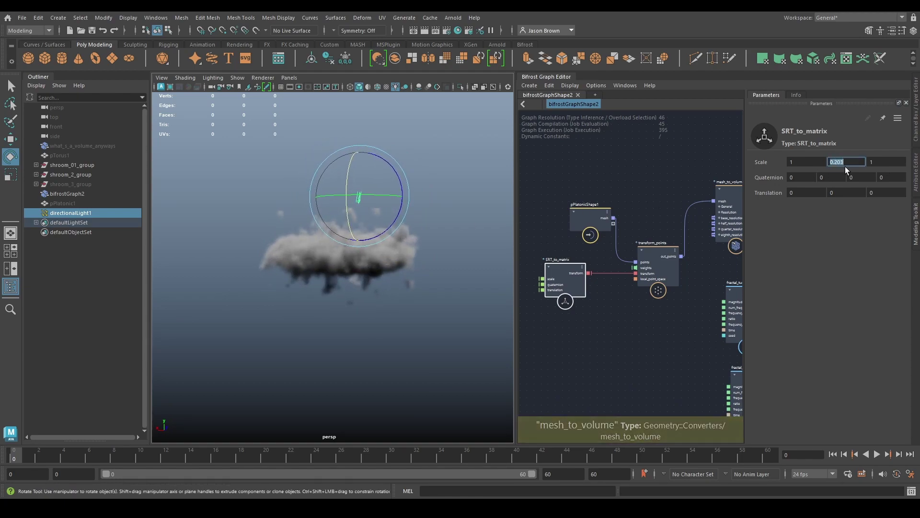
pyautogui.write('0.25')
pyautogui.press('Return')
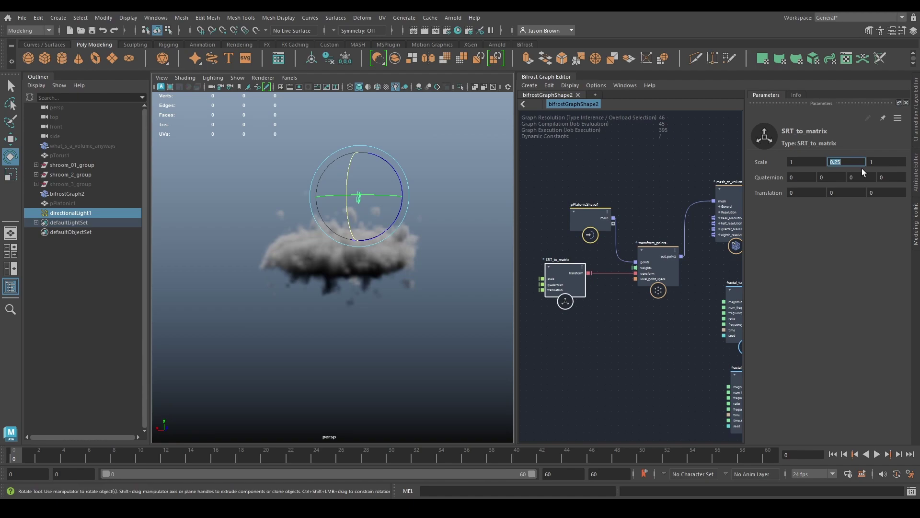
# - Tune the existing fractal_noise_field to frequency 0.2466, ratio 0.4686 and frequency ratio 0.4199, checking the cloud from several angles
pyautogui.keyDown('alt'); pyautogui.moveTo(350, 349); pyautogui.dragTo(384, 263); pyautogui.keyUp('alt')
pyautogui.keyDown('alt'); pyautogui.moveTo(647, 329); pyautogui.dragTo(762, 313, button='middle'); pyautogui.keyUp('alt')
pyautogui.click(582, 349)
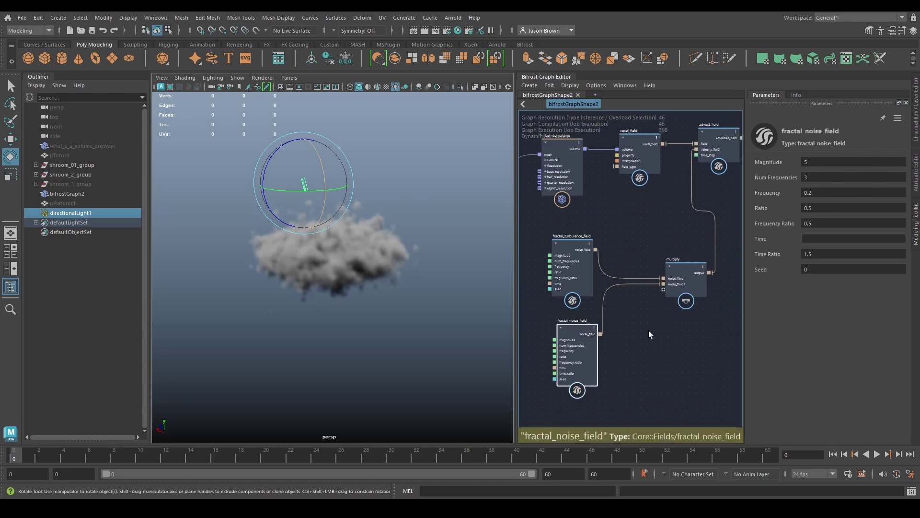
pyautogui.moveTo(830, 196)
pyautogui.mouseDown()
pyautogui.moveTo(844, 192)
pyautogui.moveTo(837, 189)
pyautogui.mouseUp()
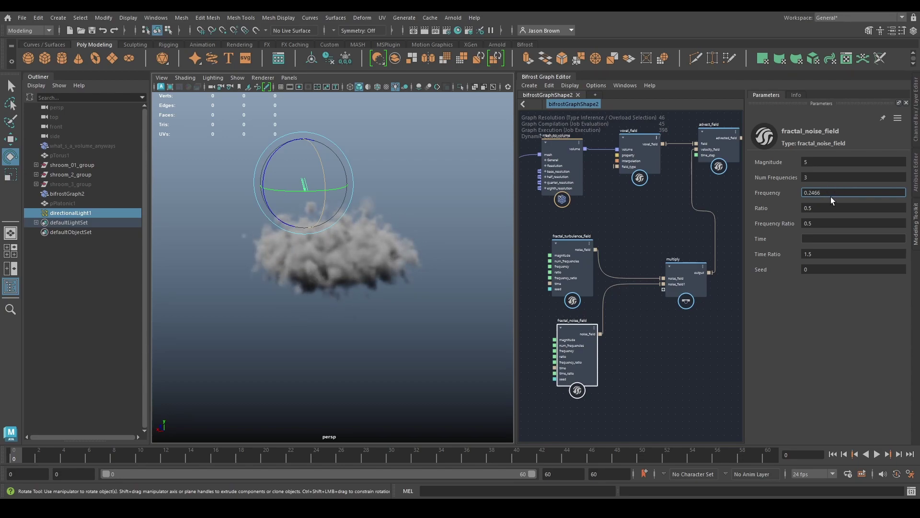
pyautogui.moveTo(816, 208); pyautogui.dragTo(814, 207)
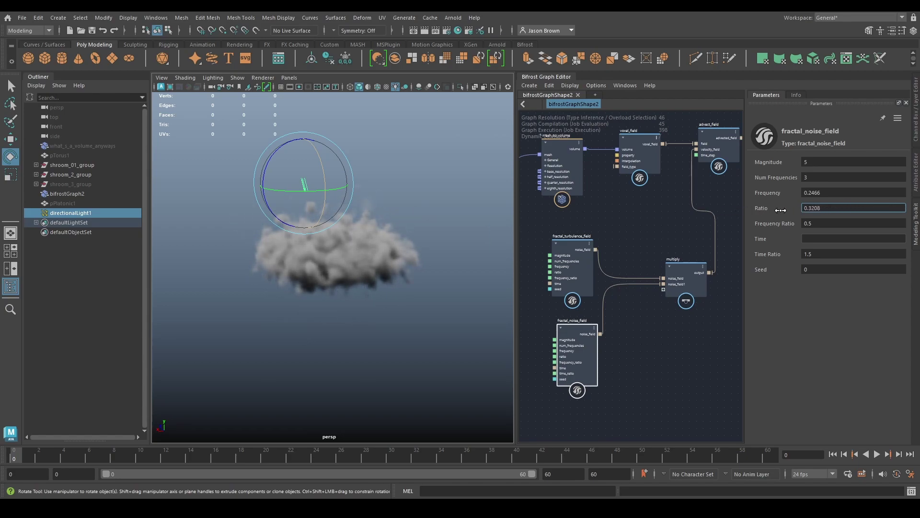
pyautogui.moveTo(813, 225); pyautogui.dragTo(776, 229)
pyautogui.keyDown('alt'); pyautogui.moveTo(355, 235); pyautogui.dragTo(386, 301); pyautogui.keyUp('alt')
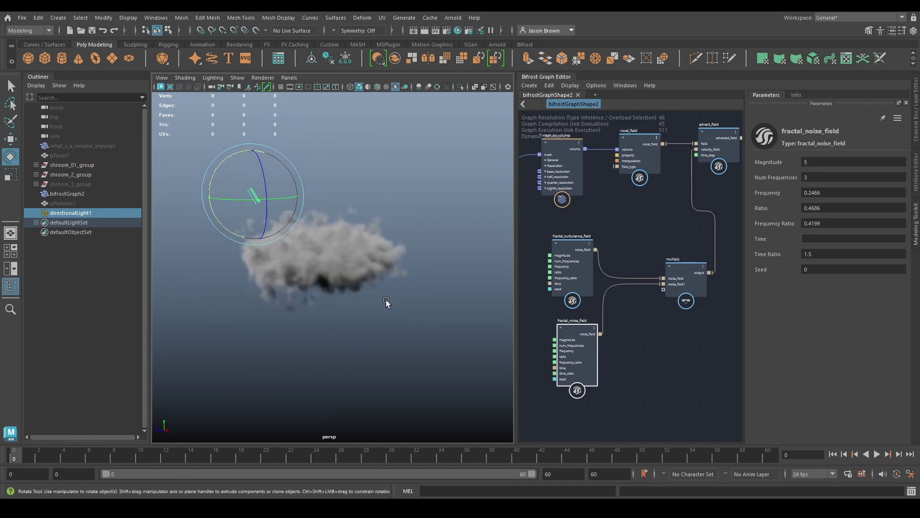
pyautogui.keyDown('alt'); pyautogui.moveTo(300, 248); pyautogui.dragTo(454, 271); pyautogui.keyUp('alt')
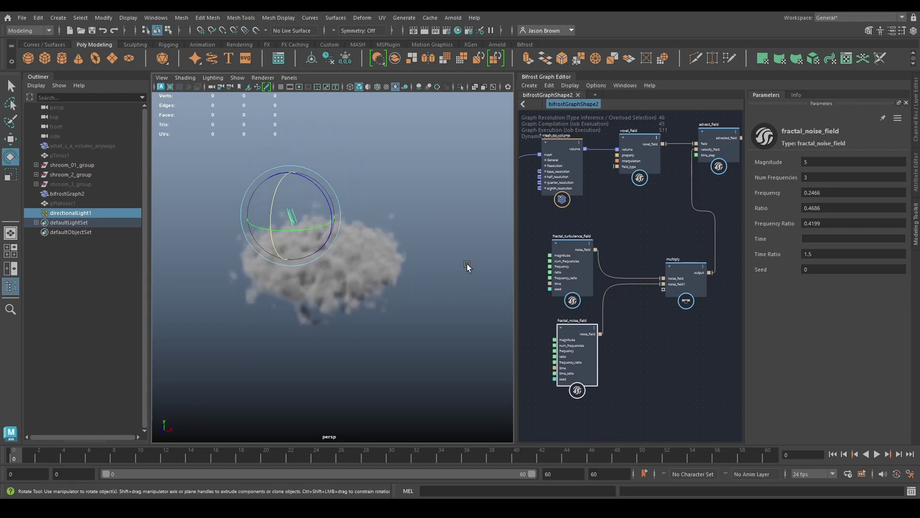
# - Make room after transform_points by moving the source nodes away, and add a displace_points node fed by its out_points
pyautogui.keyDown('alt'); pyautogui.moveTo(569, 220); pyautogui.dragTo(666, 278, button='middle'); pyautogui.keyUp('alt')
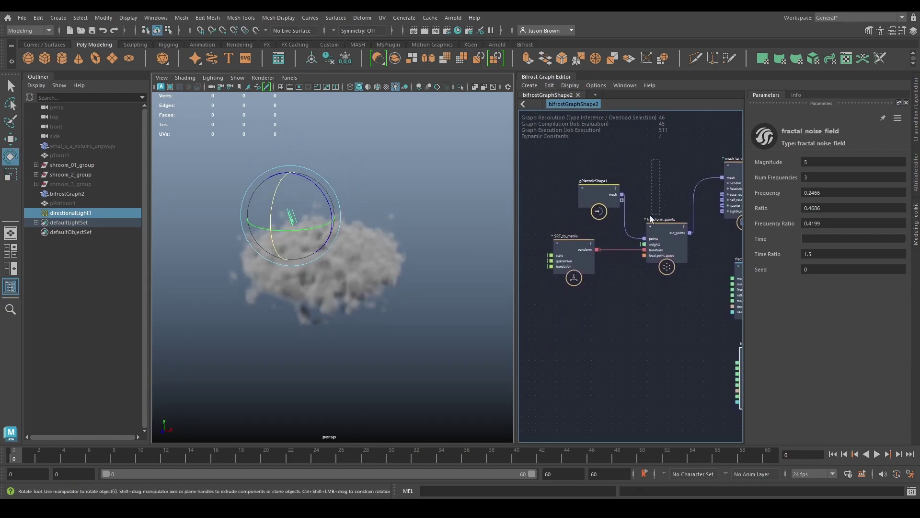
pyautogui.moveTo(649, 214); pyautogui.dragTo(535, 337)
pyautogui.moveTo(663, 244); pyautogui.dragTo(562, 212)
pyautogui.keyDown('alt'); pyautogui.moveTo(615, 229); pyautogui.dragTo(582, 243, button='middle'); pyautogui.keyUp('alt')
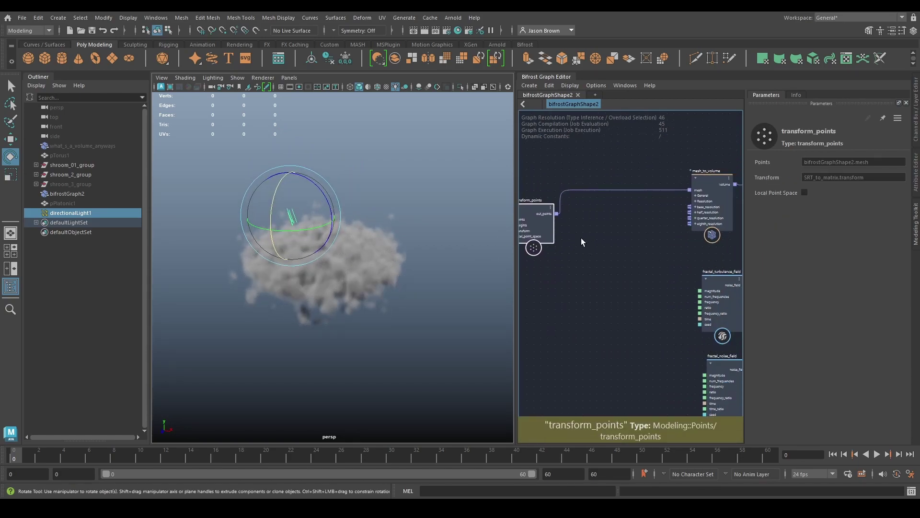
pyautogui.press('Tab')
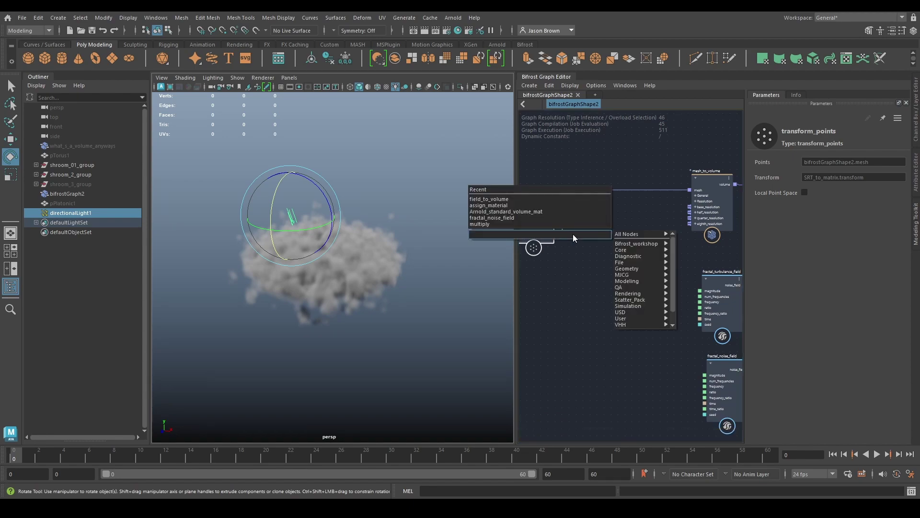
pyautogui.write('displace')
pyautogui.press('Down')
pyautogui.press('Return')
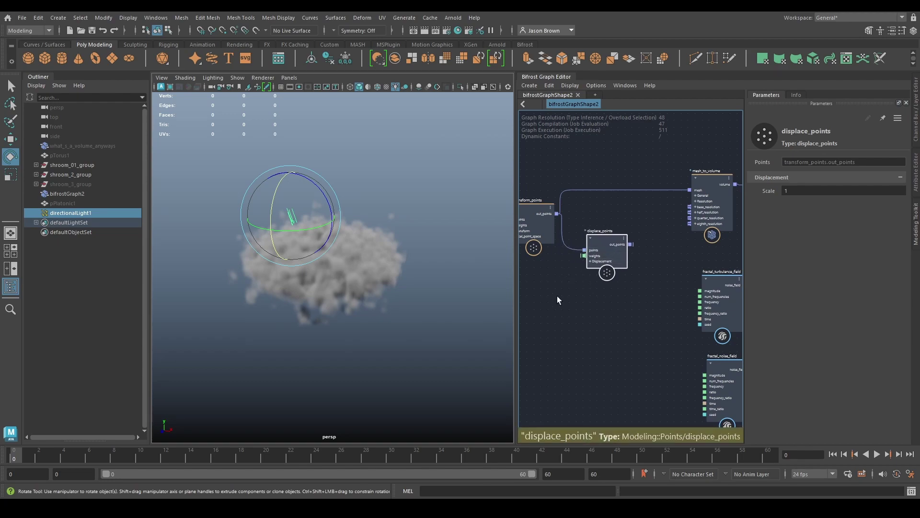
# - Add a second fractal_noise_field driving displace_points' weights, and feed the displaced out_points into mesh_to_volume's mesh input
pyautogui.press('Tab')
pyautogui.write('fractal')
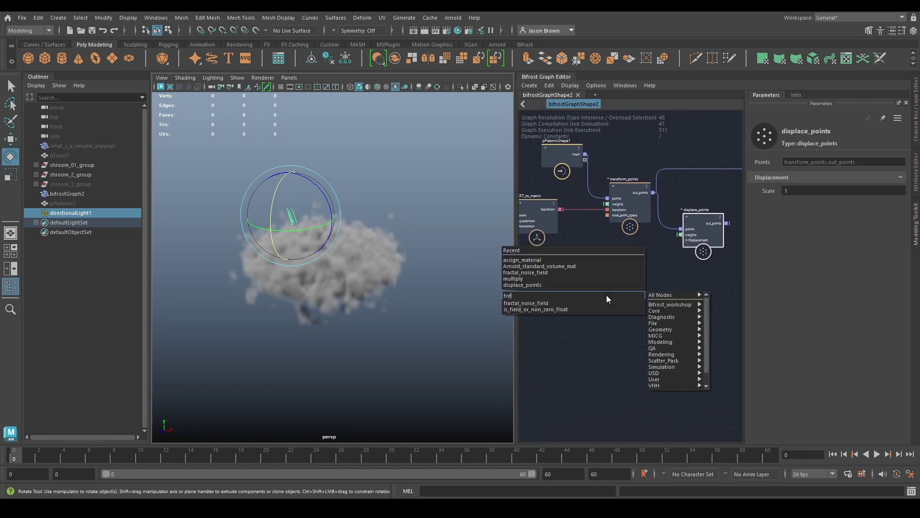
pyautogui.press('Return')
pyautogui.moveTo(606, 294); pyautogui.dragTo(680, 235)
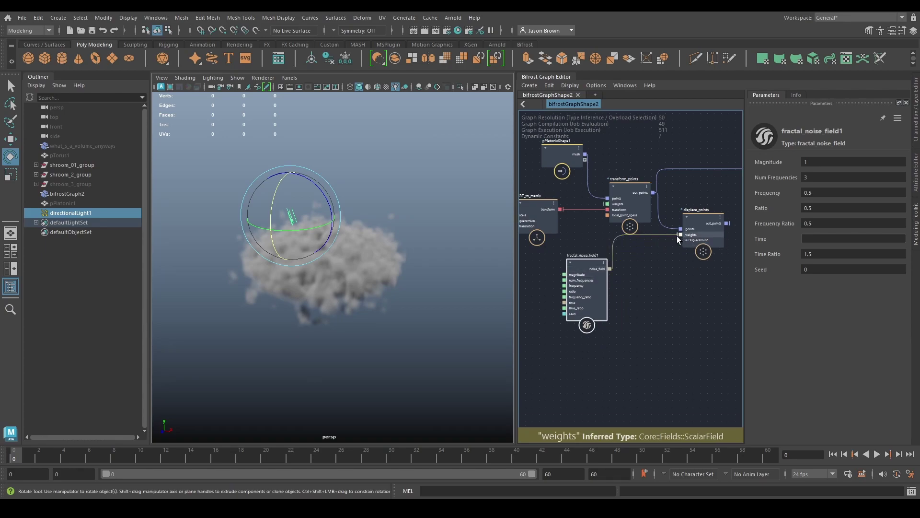
pyautogui.moveTo(680, 235); pyautogui.dragTo(567, 330, button='middle')
pyautogui.moveTo(613, 295); pyautogui.dragTo(673, 240)
pyautogui.keyDown('alt'); pyautogui.moveTo(334, 282); pyautogui.dragTo(283, 264); pyautogui.keyUp('alt')
# - Disconnect assign_material's out_geometry from the terminal's diagnostic input
pyautogui.moveTo(647, 280); pyautogui.dragTo(345, 276, button='middle')
pyautogui.moveTo(695, 283); pyautogui.dragTo(669, 280, button='middle')
pyautogui.click(657, 282)
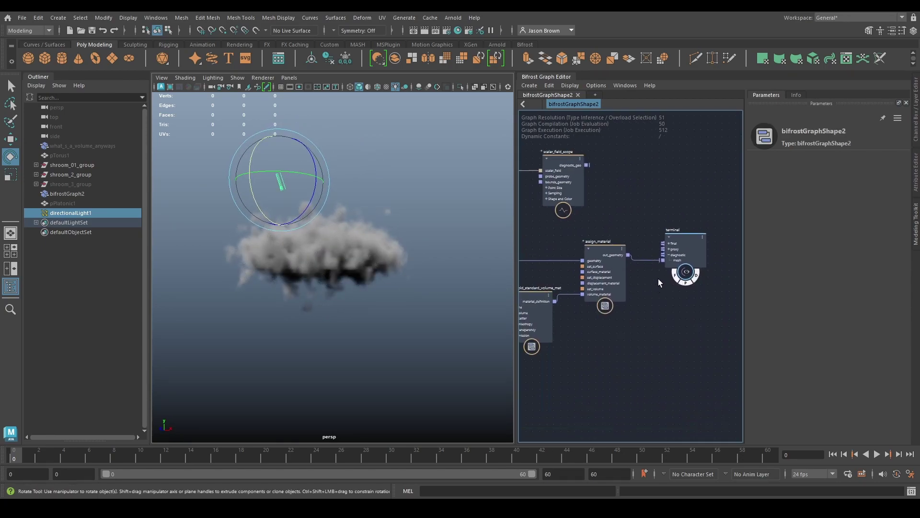
pyautogui.moveTo(653, 259); pyautogui.dragTo(645, 297)
pyautogui.click(678, 251)
# - Move the terminal upstream near mesh_to_volume and connect displace_points' out_points to its diagnostic output to preview the displaced mesh
pyautogui.moveTo(678, 251); pyautogui.dragTo(484, 259)
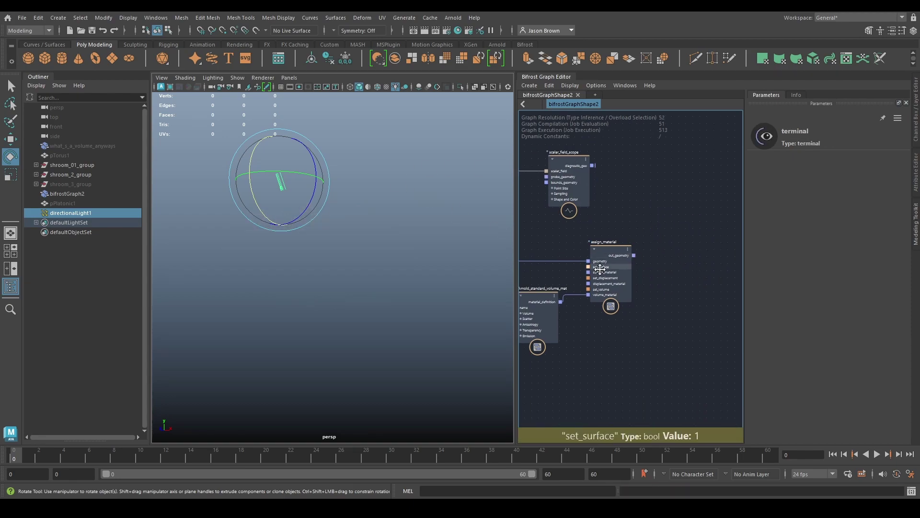
pyautogui.moveTo(591, 271); pyautogui.dragTo(785, 206, button='middle')
pyautogui.moveTo(692, 192); pyautogui.dragTo(546, 191)
pyautogui.moveTo(583, 207); pyautogui.dragTo(800, 235, button='middle')
pyautogui.moveTo(620, 221); pyautogui.dragTo(566, 229, button='middle')
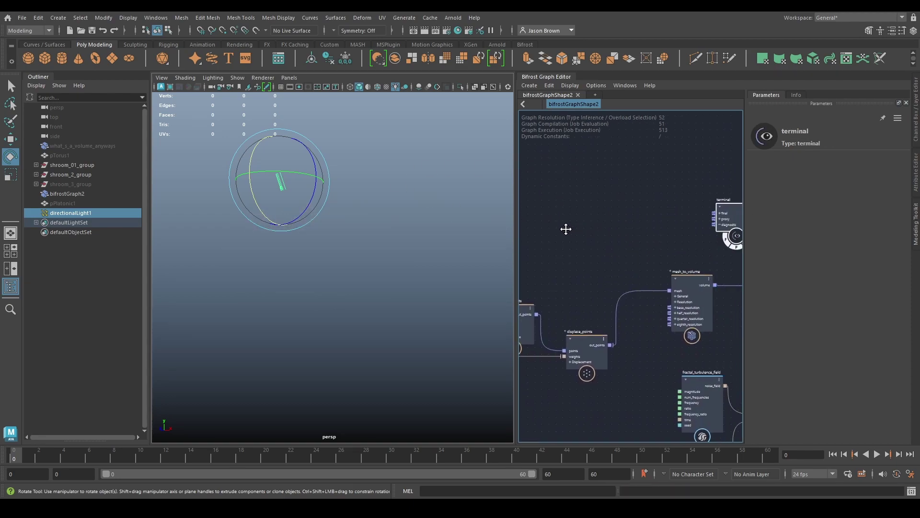
pyautogui.moveTo(733, 220); pyautogui.dragTo(647, 241)
pyautogui.moveTo(606, 348); pyautogui.dragTo(623, 243)
pyautogui.keyDown('alt'); pyautogui.moveTo(344, 266); pyautogui.dragTo(319, 284); pyautogui.keyUp('alt')
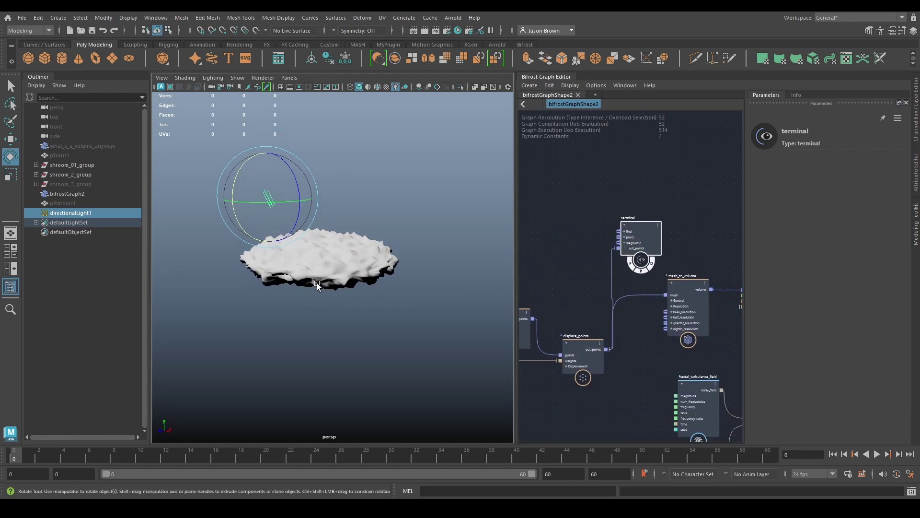
# - Set the new displacement noise field's magnitude to 2.466 and its frequency to 0.2018
pyautogui.keyDown('alt'); pyautogui.moveTo(593, 335); pyautogui.dragTo(709, 318, button='middle'); pyautogui.keyUp('alt')
pyautogui.keyDown('alt'); pyautogui.moveTo(287, 232); pyautogui.dragTo(360, 283); pyautogui.keyUp('alt')
pyautogui.keyDown('alt'); pyautogui.moveTo(685, 344); pyautogui.dragTo(688, 324, button='middle'); pyautogui.keyUp('alt')
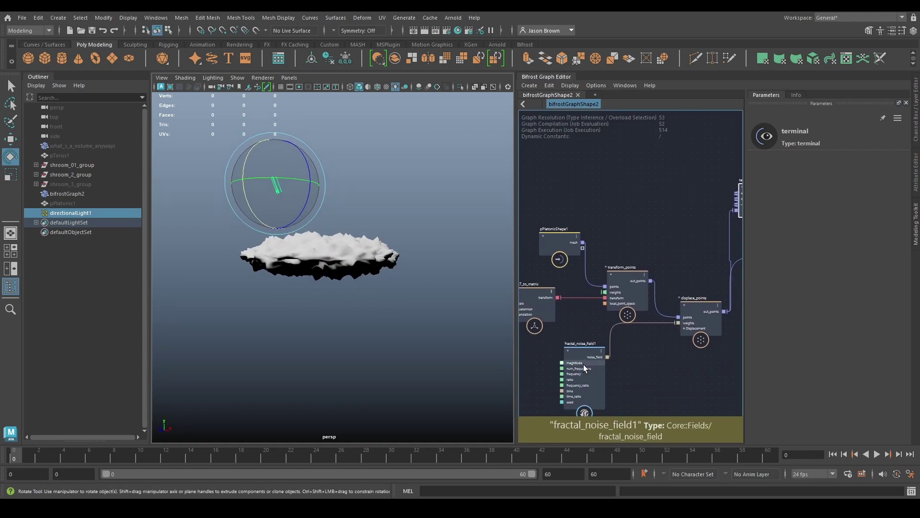
pyautogui.click(585, 368)
pyautogui.moveTo(828, 194); pyautogui.dragTo(800, 193)
pyautogui.moveTo(831, 162); pyautogui.dragTo(908, 162)
pyautogui.moveTo(836, 192); pyautogui.dragTo(843, 190)
pyautogui.keyDown('alt'); pyautogui.moveTo(386, 272); pyautogui.dragTo(302, 299); pyautogui.keyUp('alt')
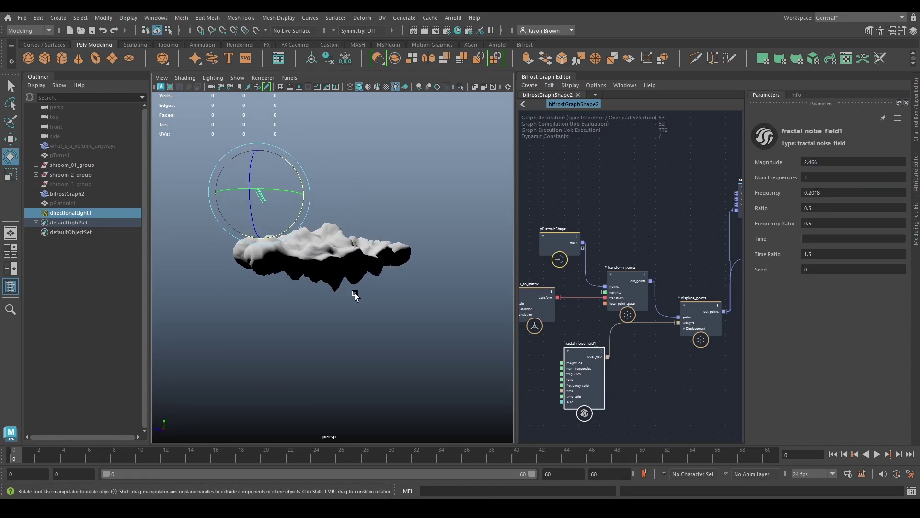
# - Move the terminal back beside assign_material and connect out_geometry to its diagnostic output to inspect the displaced cloud
pyautogui.keyDown('alt'); pyautogui.moveTo(701, 244); pyautogui.dragTo(520, 248, button='middle'); pyautogui.keyUp('alt')
pyautogui.scroll(-2, 615, 223)
pyautogui.moveTo(537, 236); pyautogui.dragTo(813, 235)
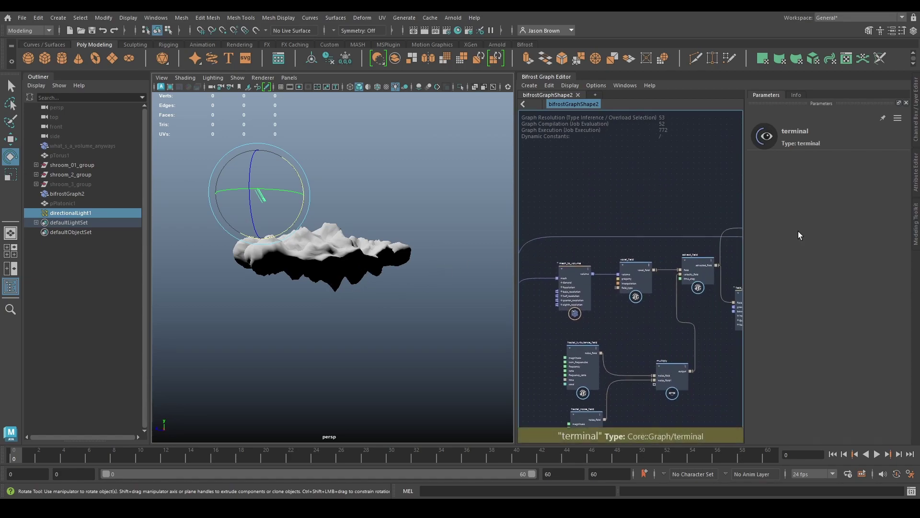
pyautogui.keyDown('alt'); pyautogui.moveTo(668, 204); pyautogui.dragTo(462, 210, button='middle'); pyautogui.keyUp('alt')
pyautogui.moveTo(613, 240); pyautogui.dragTo(722, 276)
pyautogui.moveTo(684, 300); pyautogui.dragTo(703, 278)
pyautogui.keyDown('alt'); pyautogui.moveTo(335, 290); pyautogui.dragTo(372, 288); pyautogui.keyUp('alt')
pyautogui.moveTo(649, 328); pyautogui.dragTo(663, 308, button='middle')
pyautogui.moveTo(399, 287)
pyautogui.mouseDown()
pyautogui.moveTo(410, 254)
pyautogui.moveTo(405, 268)
pyautogui.moveTo(431, 278)
pyautogui.moveTo(408, 288)
pyautogui.mouseUp()
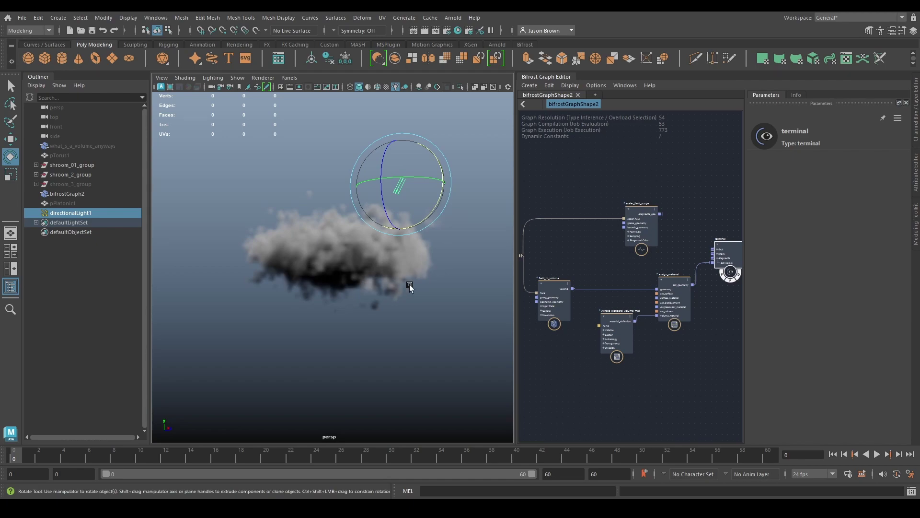
# - Disconnect assign_material from the terminal and move the terminal back upstream above displace_points
pyautogui.moveTo(710, 359); pyautogui.dragTo(667, 388, button='middle')
pyautogui.moveTo(659, 292); pyautogui.dragTo(674, 330)
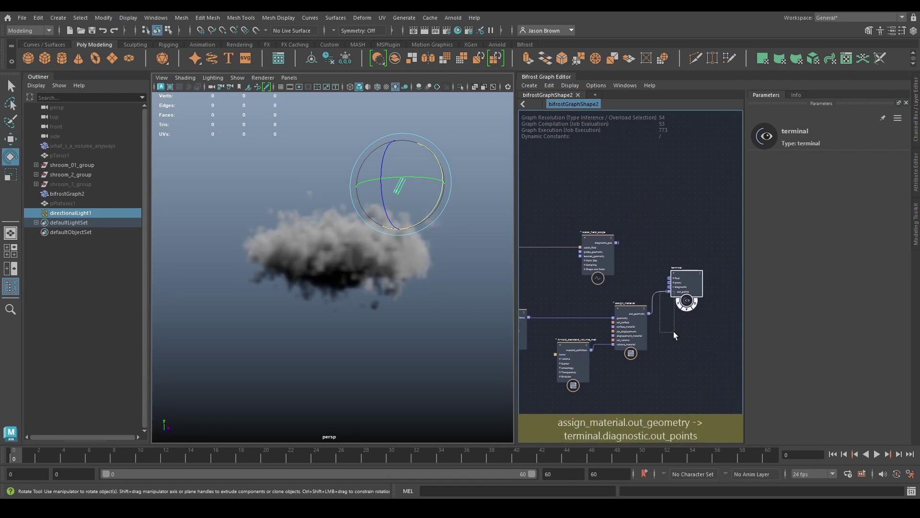
pyautogui.click(639, 294)
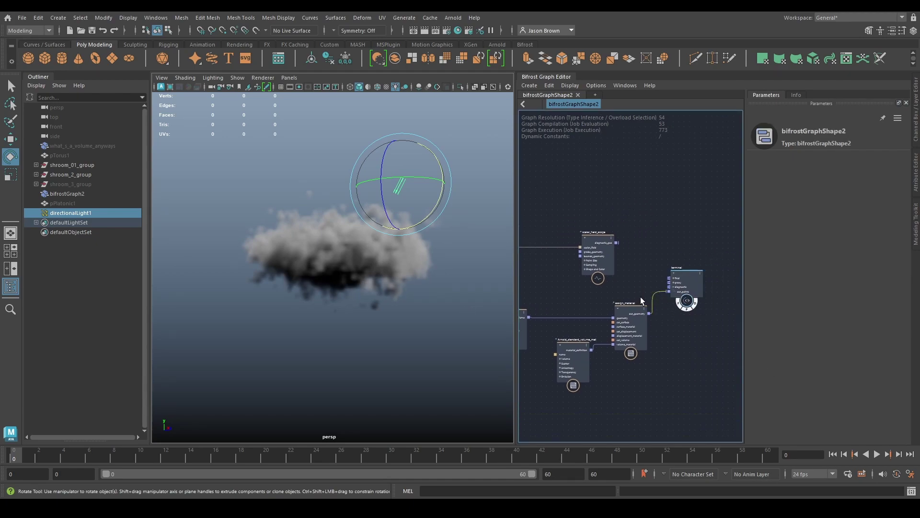
pyautogui.keyDown('ctrl'); pyautogui.keyDown('alt'); pyautogui.keyDown('shift'); pyautogui.moveTo(645, 287); pyautogui.dragTo(664, 309); pyautogui.keyUp('shift'); pyautogui.keyUp('alt'); pyautogui.keyUp('ctrl')
pyautogui.moveTo(675, 279); pyautogui.dragTo(527, 268)
pyautogui.moveTo(578, 273); pyautogui.dragTo(869, 281, button='middle')
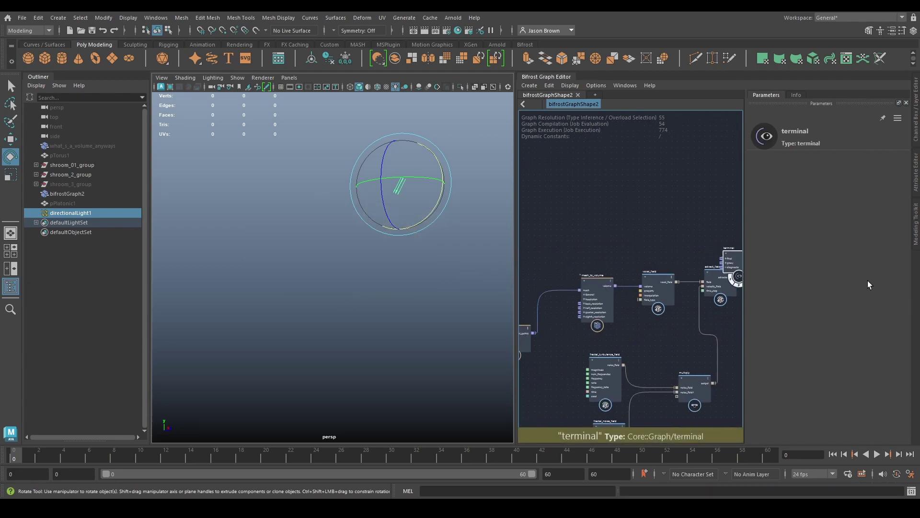
pyautogui.moveTo(562, 252); pyautogui.dragTo(683, 258)
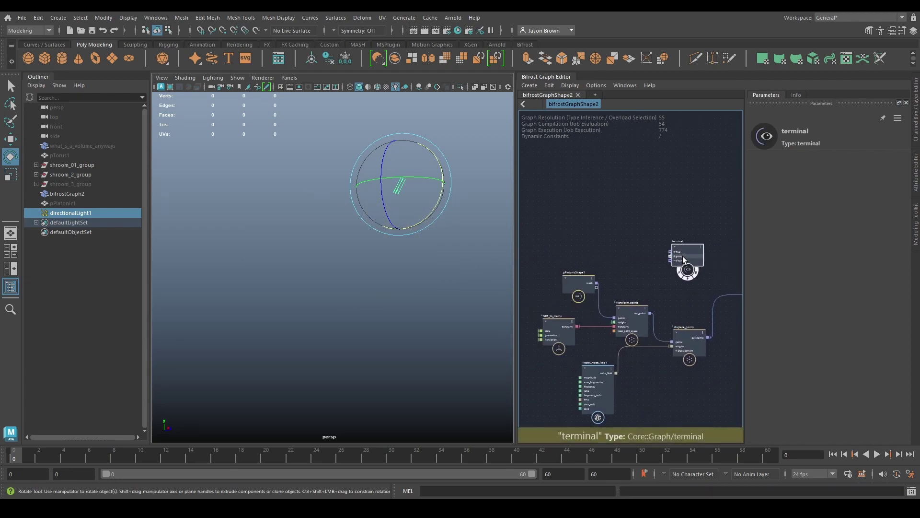
pyautogui.moveTo(717, 250); pyautogui.dragTo(599, 256, button='middle')
pyautogui.moveTo(600, 257); pyautogui.dragTo(616, 255)
pyautogui.moveTo(592, 344); pyautogui.dragTo(671, 327, button='middle')
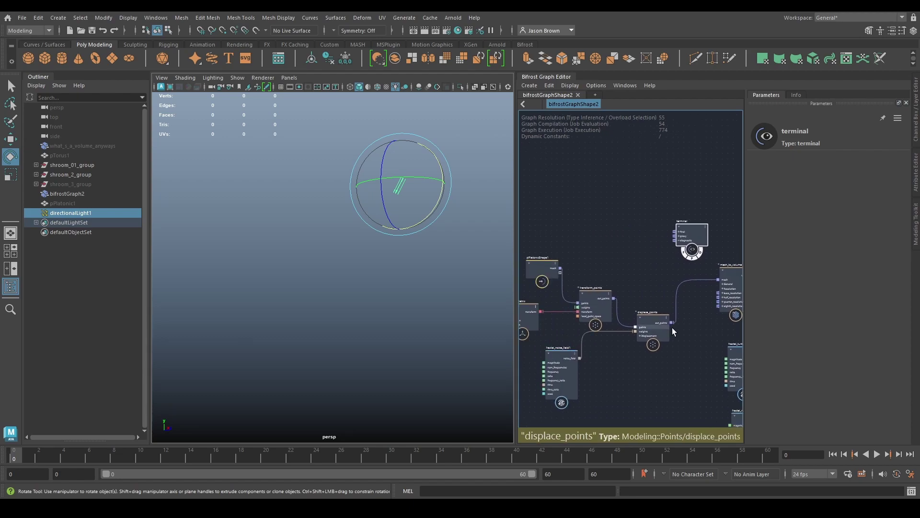
pyautogui.moveTo(602, 273); pyautogui.dragTo(654, 272, button='middle')
# - Space the source and displacement nodes away from mesh_to_volume and reconnect displace_points' out_points to the terminal's diagnostic output
pyautogui.moveTo(556, 240); pyautogui.dragTo(699, 415)
pyautogui.moveTo(702, 324); pyautogui.dragTo(596, 316)
pyautogui.moveTo(665, 320); pyautogui.dragTo(597, 341, button='middle')
pyautogui.moveTo(664, 260); pyautogui.dragTo(591, 262)
pyautogui.moveTo(548, 336); pyautogui.dragTo(661, 261)
pyautogui.scroll(2, 628, 275)
pyautogui.moveTo(621, 283); pyautogui.dragTo(587, 268, button='middle')
pyautogui.moveTo(653, 240); pyautogui.dragTo(657, 215)
# - Add a get_point_position node fed by displace_points' out_points
pyautogui.moveTo(603, 247); pyautogui.dragTo(674, 222, button='middle')
pyautogui.click(557, 316)
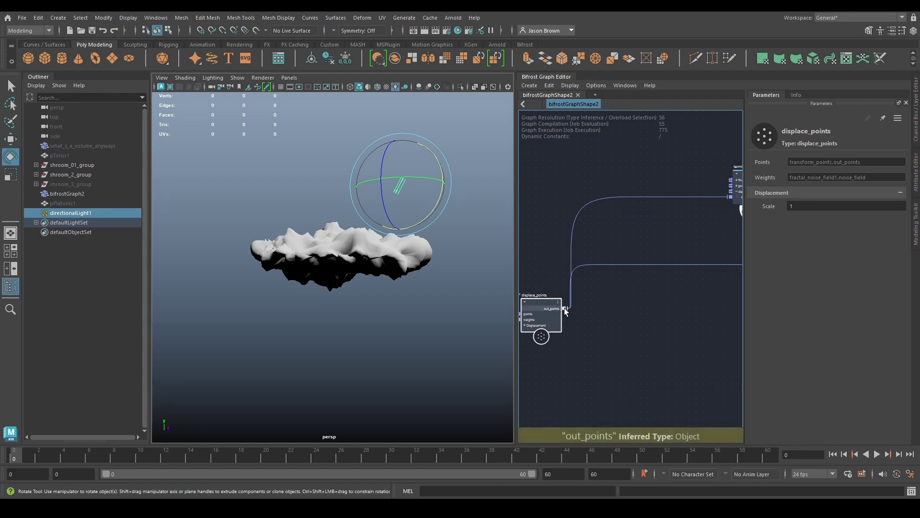
pyautogui.press('Tab')
pyautogui.click(574, 349)
pyautogui.moveTo(564, 308); pyautogui.dragTo(599, 342)
pyautogui.write('getpopo')
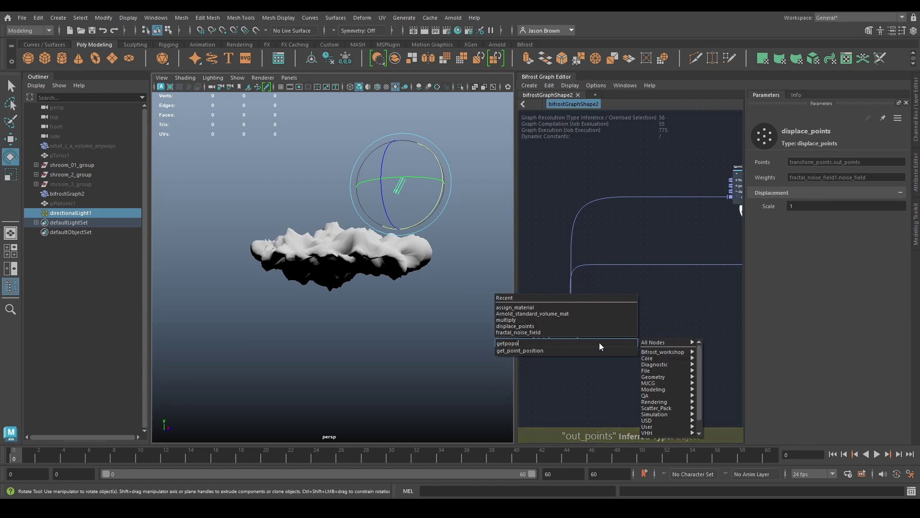
pyautogui.press('Down')
pyautogui.press('Return')
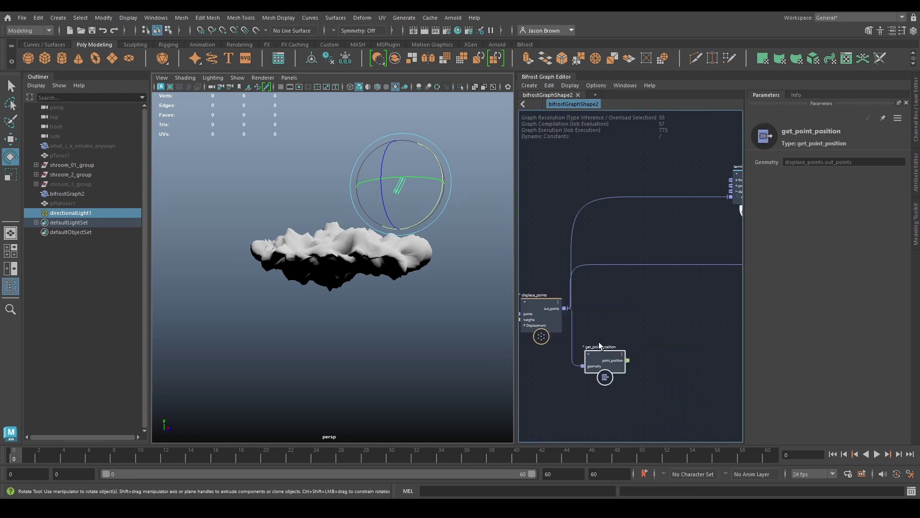
# - Add a vector3_to_scalar node that splits get_point_position's point_position output
pyautogui.press('Tab')
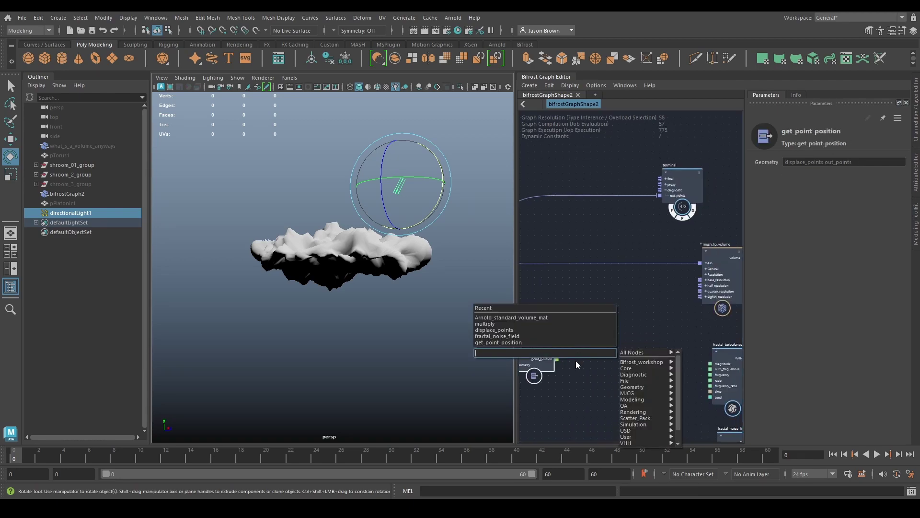
pyautogui.press('Escape')
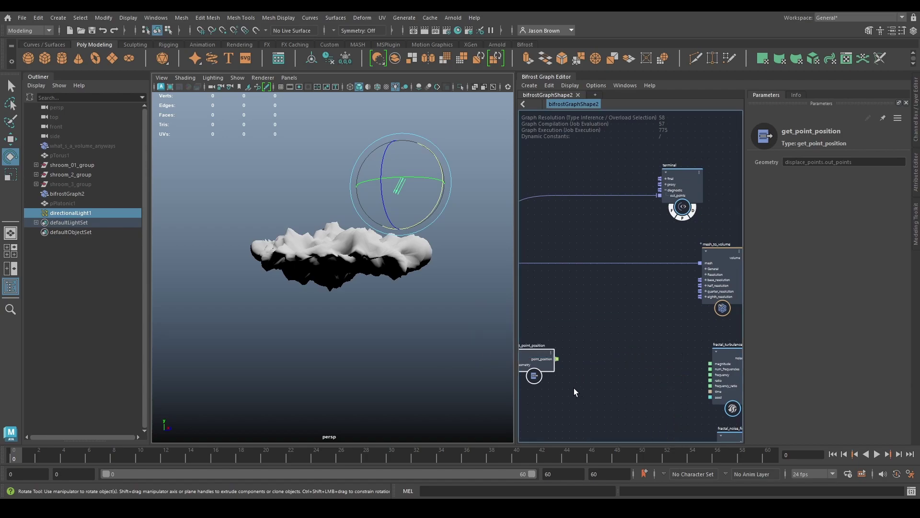
pyautogui.moveTo(557, 358); pyautogui.dragTo(581, 358)
pyautogui.write('vts')
pyautogui.press('Down')
pyautogui.press('Down')
pyautogui.press('Return')
pyautogui.scroll(-8, 581, 361)
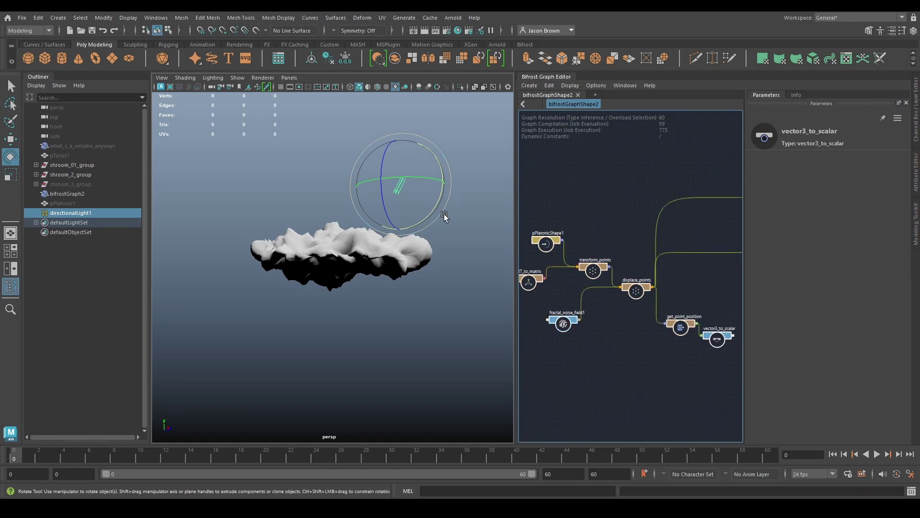
# - Add an array_bounds node fed by the y output of vector3_to_scalar
pyautogui.keyDown('alt'); pyautogui.moveTo(711, 338); pyautogui.dragTo(580, 327, button='middle'); pyautogui.keyUp('alt')
pyautogui.click(610, 343)
pyautogui.scroll(2, 613, 335)
pyautogui.moveTo(577, 326); pyautogui.dragTo(614, 357)
pyautogui.write('array')
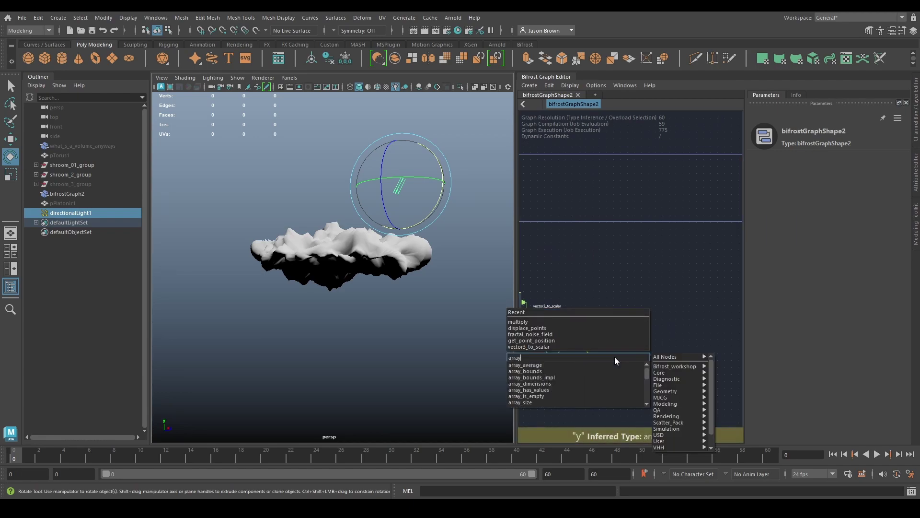
pyautogui.press('Down')
pyautogui.press('Return')
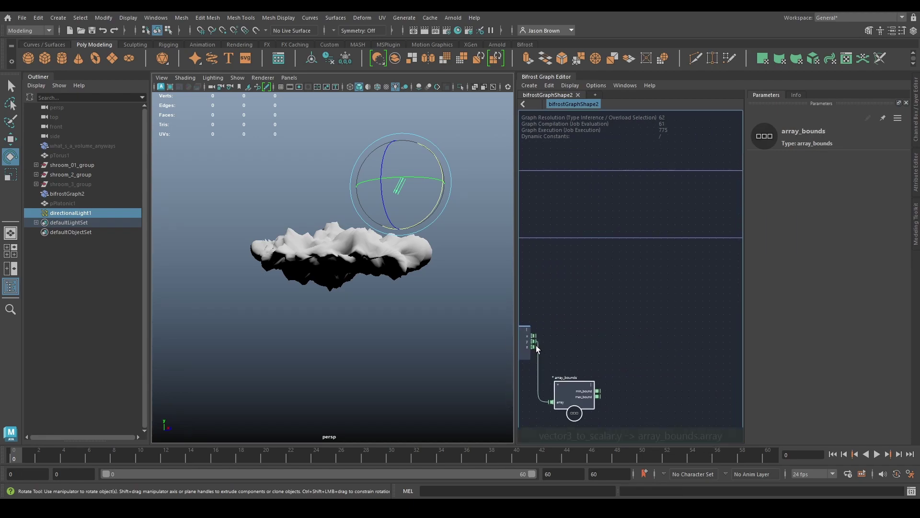
# - Add a change_range node with vector3_to_scalar's y output as its value, and place it clear of array_bounds
pyautogui.moveTo(538, 343); pyautogui.dragTo(605, 352)
pyautogui.write('change')
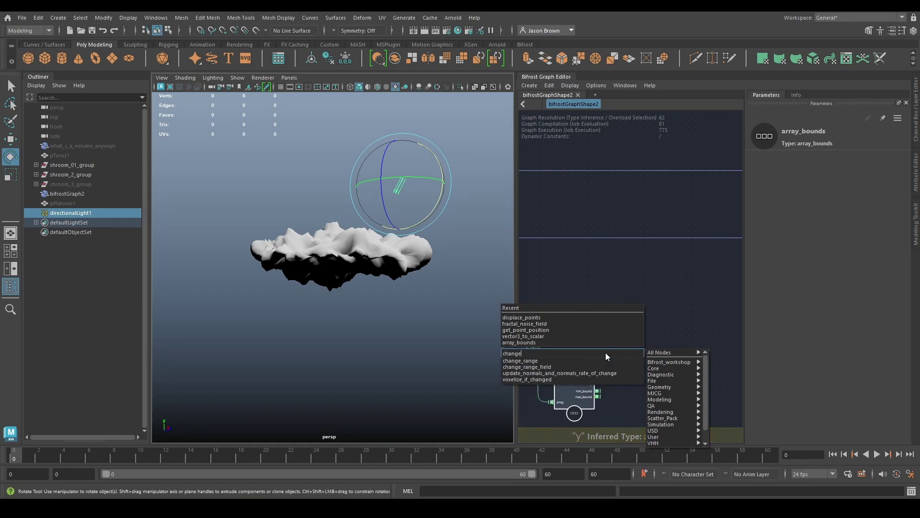
pyautogui.press('Down')
pyautogui.press('Return')
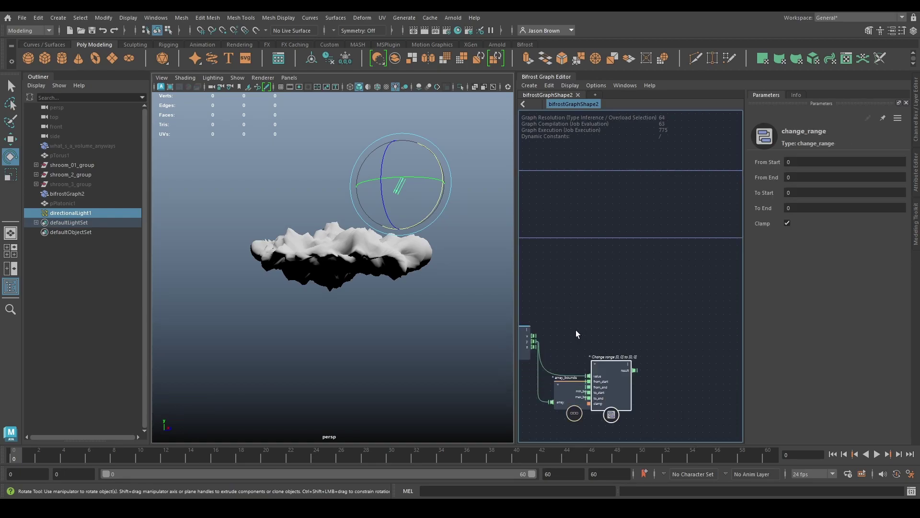
pyautogui.keyDown('alt'); pyautogui.moveTo(595, 336); pyautogui.dragTo(544, 323, button='middle'); pyautogui.keyUp('alt')
pyautogui.moveTo(568, 358); pyautogui.dragTo(643, 341)
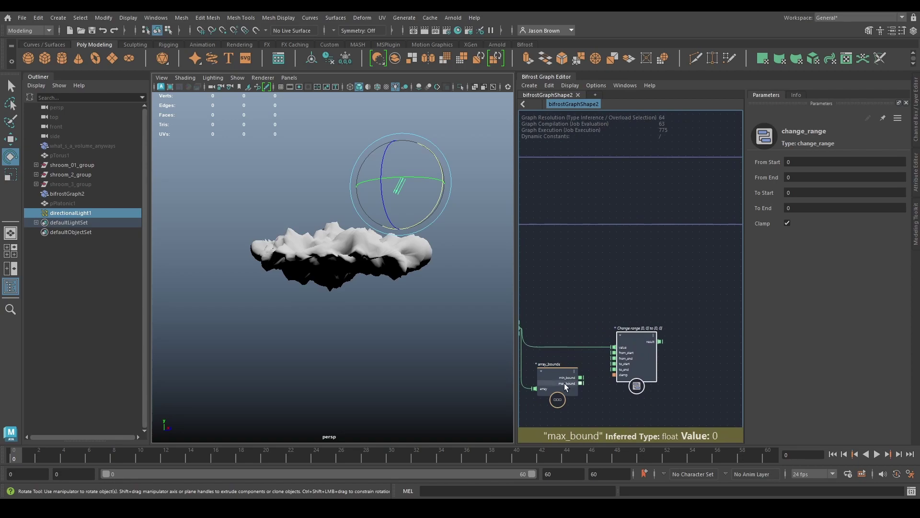
# - Connect array_bounds' min_bound and max_bound to change_range's from_start and from_end, and set To End to 2
pyautogui.moveTo(582, 378); pyautogui.dragTo(620, 358)
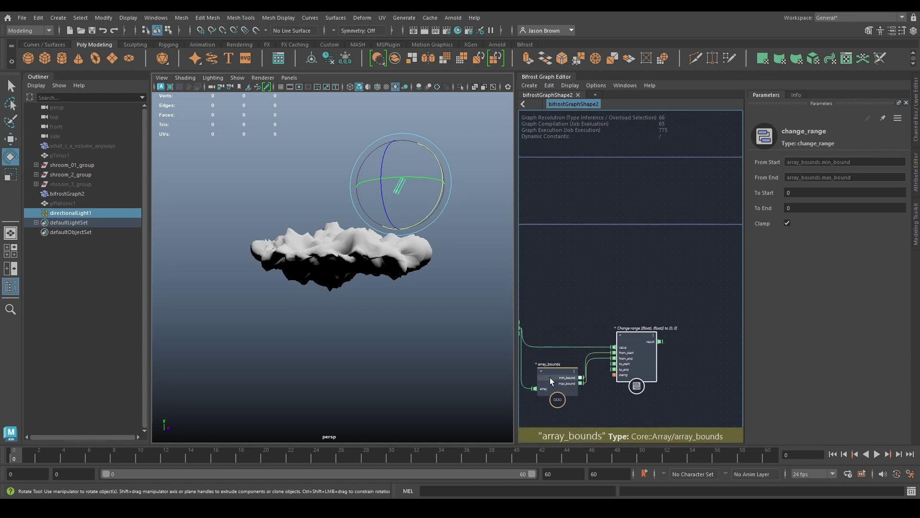
pyautogui.moveTo(550, 377); pyautogui.dragTo(556, 365)
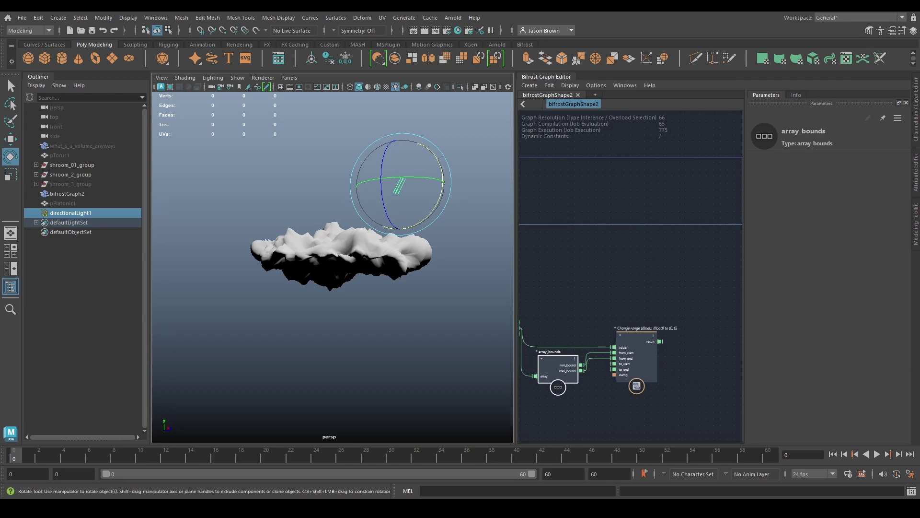
pyautogui.keyDown('alt'); pyautogui.moveTo(639, 340); pyautogui.dragTo(660, 334, button='middle'); pyautogui.keyUp('alt')
pyautogui.click(660, 335)
pyautogui.click(815, 208)
pyautogui.write('2')
pyautogui.press('Return')
# - Add a fractal_noise node and place it beside change_range, slightly above it
pyautogui.moveTo(677, 292); pyautogui.dragTo(594, 294, button='middle')
pyautogui.press('Tab')
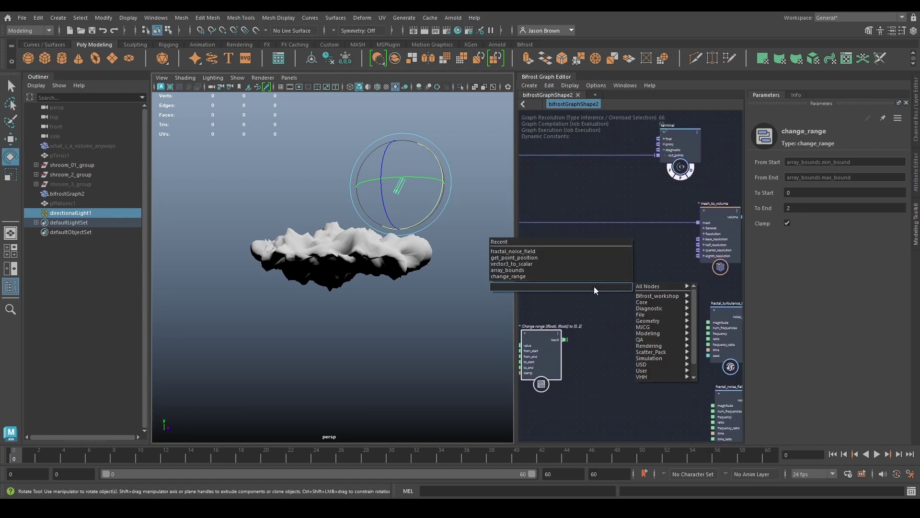
pyautogui.write('fractal')
pyautogui.press('Down')
pyautogui.press('Return')
pyautogui.moveTo(584, 333); pyautogui.dragTo(620, 321, button='middle')
pyautogui.moveTo(620, 319); pyautogui.dragTo(632, 297)
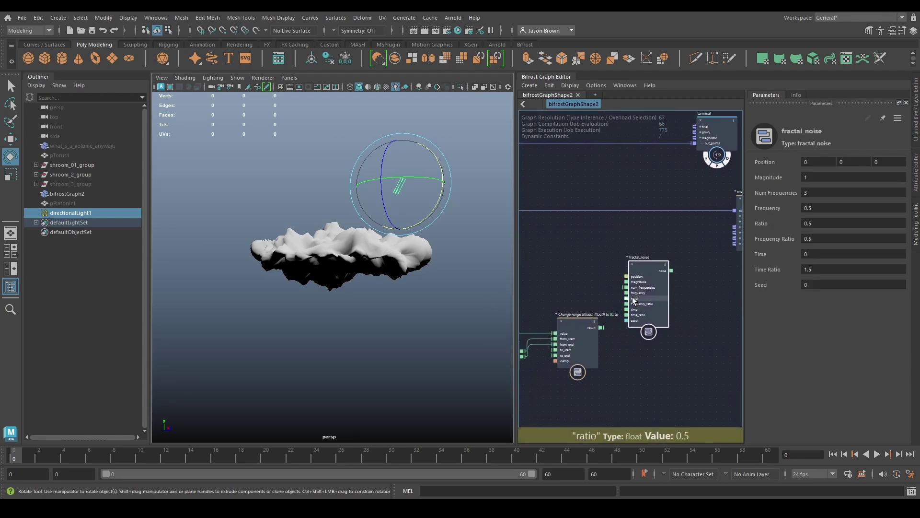
# - Connect get_point_position's point_position to fractal_noise's position, and change_range's result to its magnitude
pyautogui.moveTo(627, 374); pyautogui.dragTo(760, 369, button='middle')
pyautogui.moveTo(562, 279); pyautogui.dragTo(606, 276, button='middle')
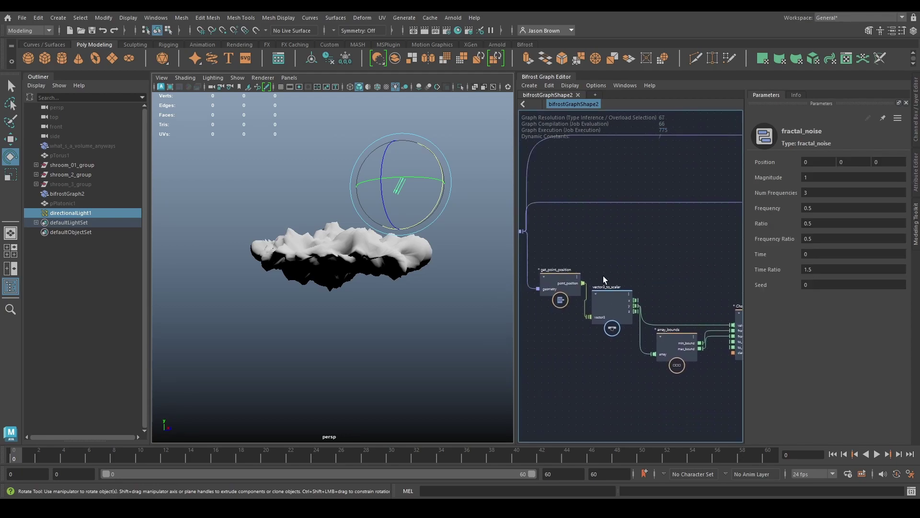
pyautogui.moveTo(583, 283); pyautogui.dragTo(641, 273)
pyautogui.moveTo(641, 273); pyautogui.dragTo(474, 271, button='middle')
pyautogui.moveTo(474, 271); pyautogui.dragTo(637, 270)
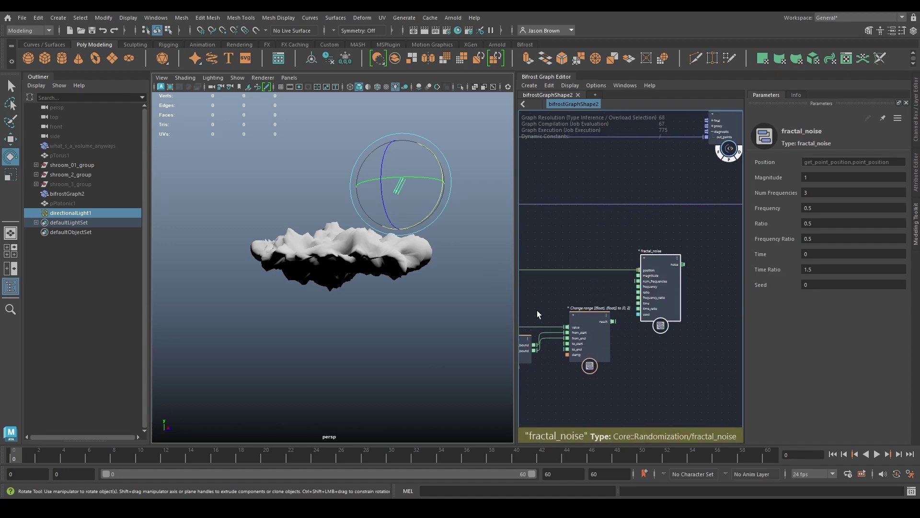
pyautogui.moveTo(614, 321); pyautogui.dragTo(637, 276)
# - Rewire get_point_position's geometry input to take transform_points' out_points
pyautogui.moveTo(669, 343); pyautogui.dragTo(571, 395, button='middle')
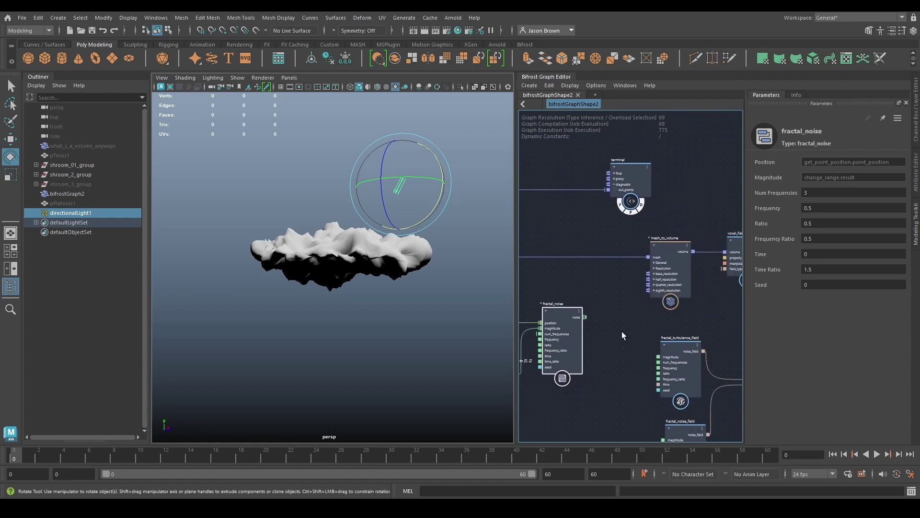
pyautogui.moveTo(647, 297); pyautogui.dragTo(575, 264, button='middle')
pyautogui.moveTo(647, 331); pyautogui.dragTo(649, 334)
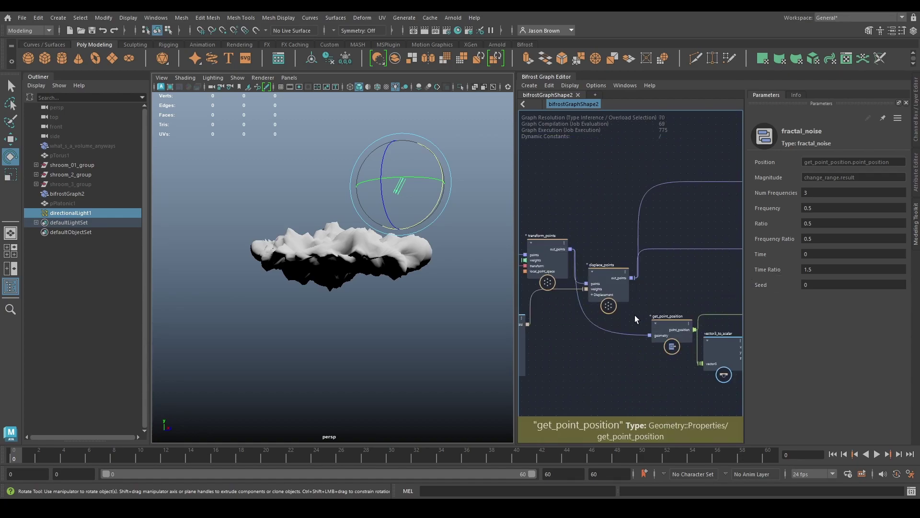
# - Move displace_points along the graph to sit just before mesh_to_volume, and shift the terminal node clear of it
pyautogui.moveTo(606, 275); pyautogui.dragTo(750, 263)
pyautogui.moveTo(648, 226); pyautogui.dragTo(440, 234, button='middle')
pyautogui.moveTo(536, 282); pyautogui.dragTo(751, 268)
pyautogui.moveTo(647, 238); pyautogui.dragTo(442, 240, button='middle')
pyautogui.moveTo(572, 267); pyautogui.dragTo(585, 264, button='middle')
pyautogui.moveTo(564, 260); pyautogui.dragTo(570, 259)
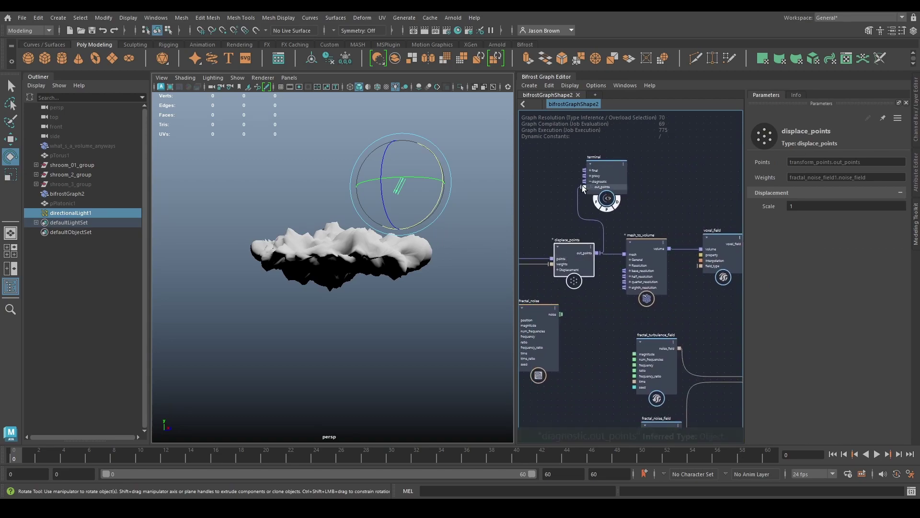
pyautogui.moveTo(600, 184); pyautogui.dragTo(660, 182)
# - Reposition fractal_noise and change_range, and connect fractal_noise's noise output to displace_points' weights
pyautogui.moveTo(630, 242); pyautogui.dragTo(739, 211, button='middle')
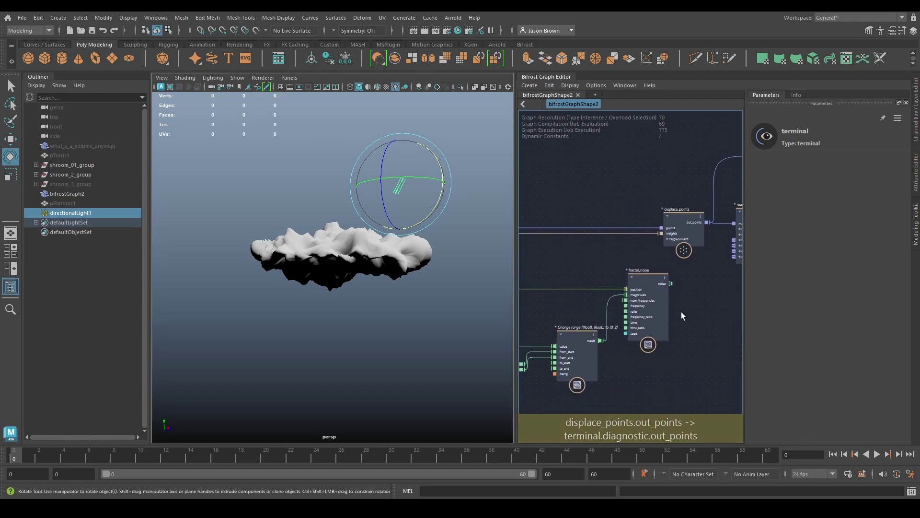
pyautogui.moveTo(631, 347); pyautogui.dragTo(588, 364)
pyautogui.moveTo(659, 303); pyautogui.dragTo(662, 233)
pyautogui.moveTo(432, 240); pyautogui.dragTo(334, 262)
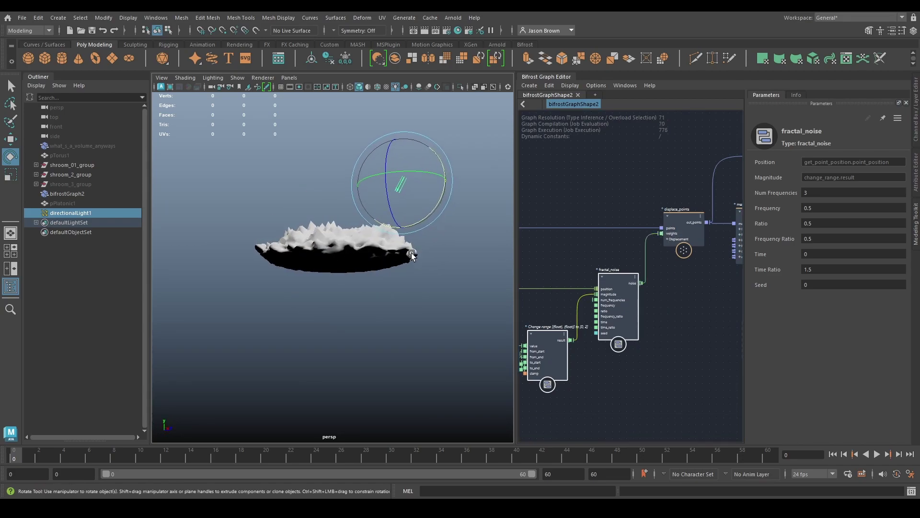
pyautogui.keyDown('alt'); pyautogui.moveTo(459, 282); pyautogui.dragTo(387, 283); pyautogui.keyUp('alt')
# - Raise change_range's To End to 6.856
pyautogui.moveTo(577, 324)
pyautogui.keyDown('alt'); pyautogui.mouseDown(button='middle')
pyautogui.moveTo(629, 317)
pyautogui.moveTo(573, 316)
pyautogui.mouseUp(button='middle'); pyautogui.keyUp('alt')
pyautogui.click(613, 330)
pyautogui.keyDown('ctrl'); pyautogui.moveTo(808, 213); pyautogui.dragTo(917, 206); pyautogui.keyUp('ctrl')
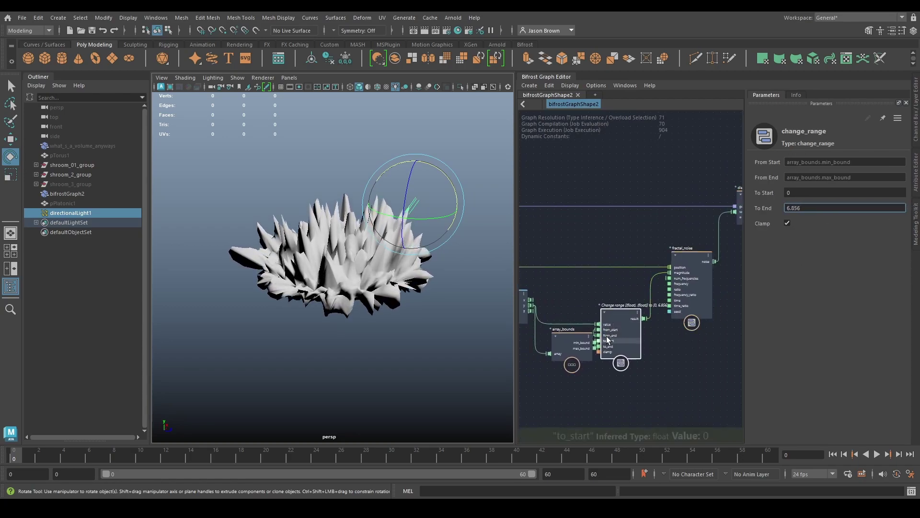
# - Lower fractal_noise's Frequency to 0.1171 and check the displaced shape from another angle
pyautogui.click(597, 288)
pyautogui.keyDown('alt'); pyautogui.moveTo(586, 274); pyautogui.dragTo(507, 289, button='middle'); pyautogui.keyUp('alt')
pyautogui.click(622, 286)
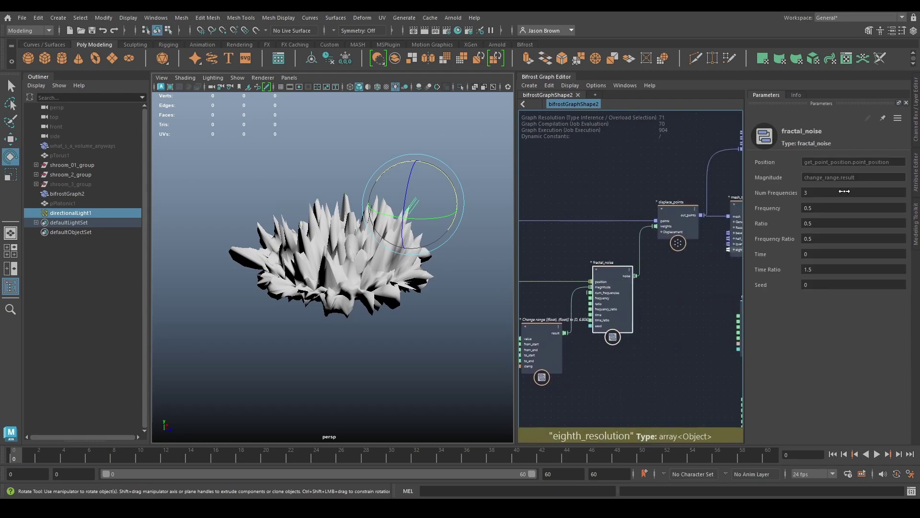
pyautogui.moveTo(842, 209); pyautogui.dragTo(694, 215)
pyautogui.moveTo(287, 279)
pyautogui.keyDown('alt'); pyautogui.mouseDown()
pyautogui.moveTo(340, 242)
pyautogui.moveTo(344, 250)
pyautogui.mouseUp(); pyautogui.keyUp('alt')
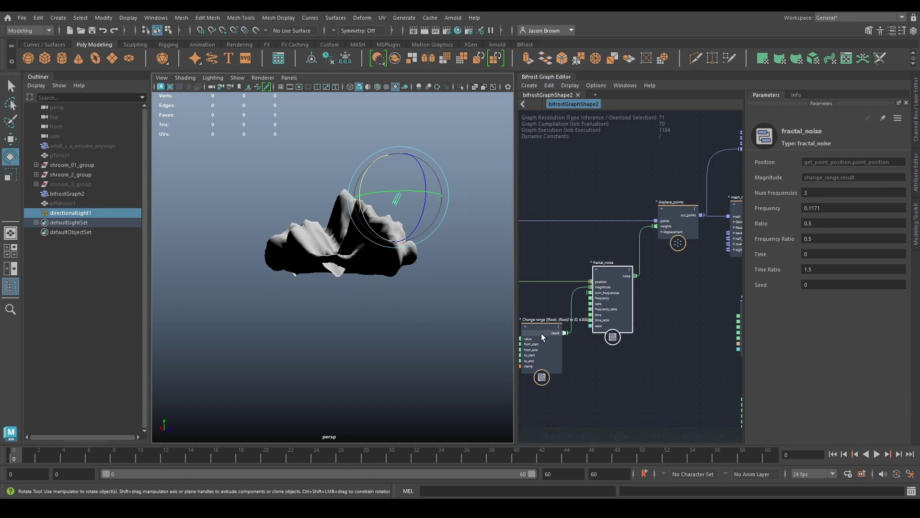
# - Reduce change_range's To End to 3.768
pyautogui.moveTo(615, 354); pyautogui.dragTo(651, 351, button='middle')
pyautogui.click(579, 337)
pyautogui.moveTo(824, 206); pyautogui.dragTo(766, 212)
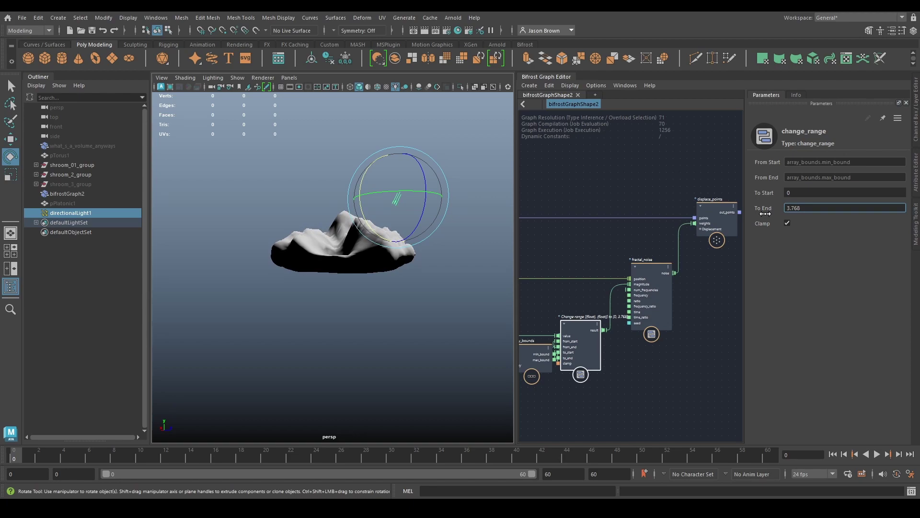
# - Adjust fractal_noise's Ratio and Frequency Ratio to reshape the peaks
pyautogui.moveTo(700, 288); pyautogui.dragTo(694, 297, button='middle')
pyautogui.click(644, 280)
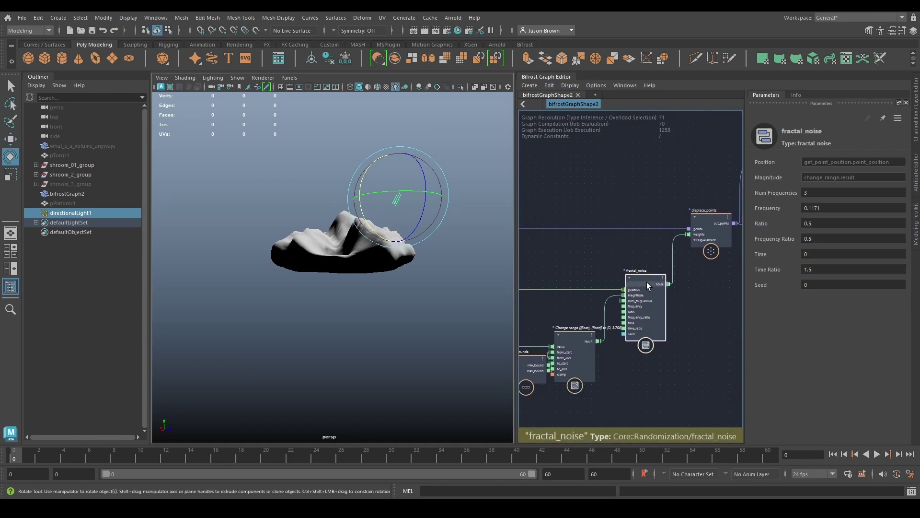
pyautogui.moveTo(829, 221); pyautogui.dragTo(838, 241)
# - Set change_range's To End to 4.933 and inspect the displaced shape from different angles
pyautogui.keyDown('alt'); pyautogui.moveTo(674, 319); pyautogui.dragTo(726, 310, button='middle'); pyautogui.keyUp('alt')
pyautogui.click(632, 349)
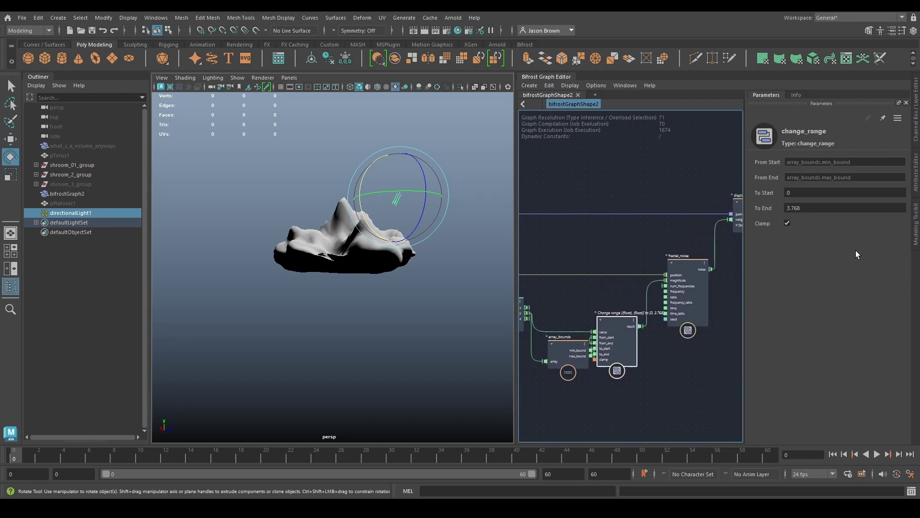
pyautogui.moveTo(809, 210); pyautogui.dragTo(820, 209)
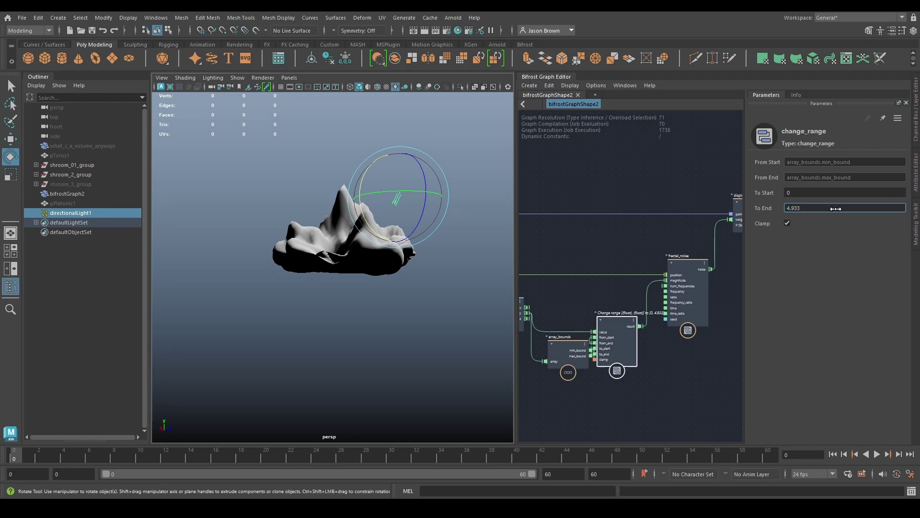
pyautogui.keyDown('alt'); pyautogui.moveTo(289, 291); pyautogui.dragTo(331, 265); pyautogui.keyUp('alt')
pyautogui.keyDown('alt'); pyautogui.moveTo(391, 285); pyautogui.dragTo(417, 271); pyautogui.keyUp('alt')
# - Show the final cloud volume in the viewport in place of the displaced mesh
pyautogui.keyDown('alt'); pyautogui.moveTo(653, 318); pyautogui.dragTo(486, 330, button='middle'); pyautogui.keyUp('alt')
pyautogui.keyDown('alt'); pyautogui.moveTo(623, 299); pyautogui.dragTo(518, 325, button='middle'); pyautogui.keyUp('alt')
pyautogui.moveTo(545, 200); pyautogui.dragTo(764, 173)
pyautogui.keyDown('alt'); pyautogui.moveTo(670, 161); pyautogui.dragTo(416, 226, button='middle'); pyautogui.keyUp('alt')
pyautogui.moveTo(630, 232); pyautogui.dragTo(681, 328)
pyautogui.keyDown('alt'); pyautogui.moveTo(330, 306); pyautogui.dragTo(391, 272); pyautogui.keyUp('alt')
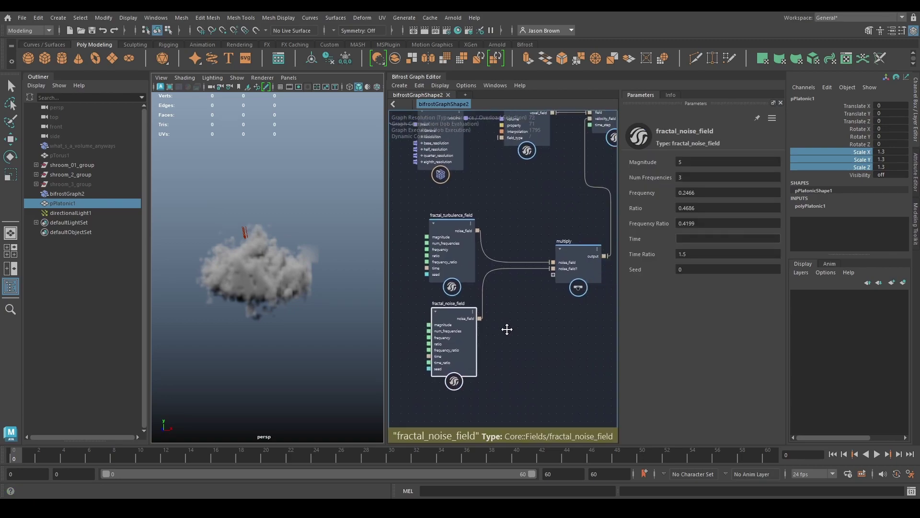
# - Add an add node fed by fractal_noise_field's noise_field output, and place it beside that node
pyautogui.keyDown('alt'); pyautogui.moveTo(507, 329); pyautogui.dragTo(480, 324, button='middle'); pyautogui.keyUp('alt')
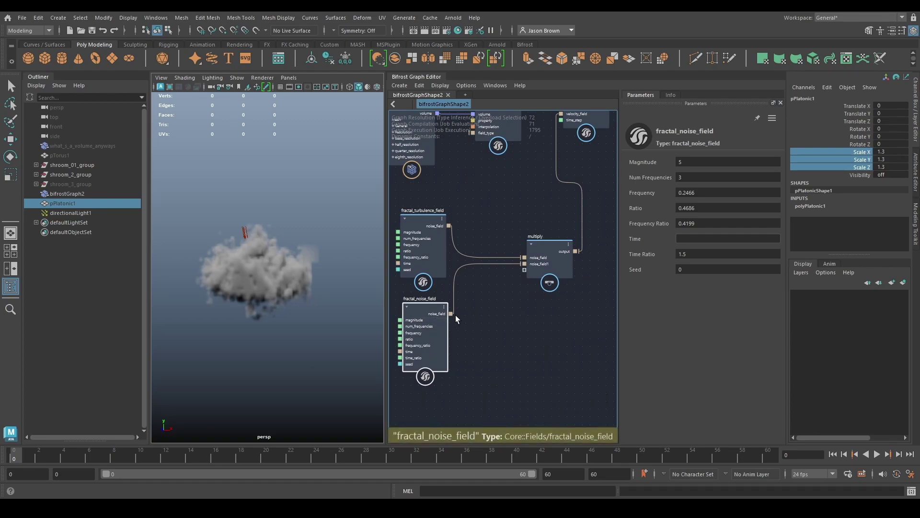
pyautogui.moveTo(451, 313); pyautogui.dragTo(479, 346)
pyautogui.write('add')
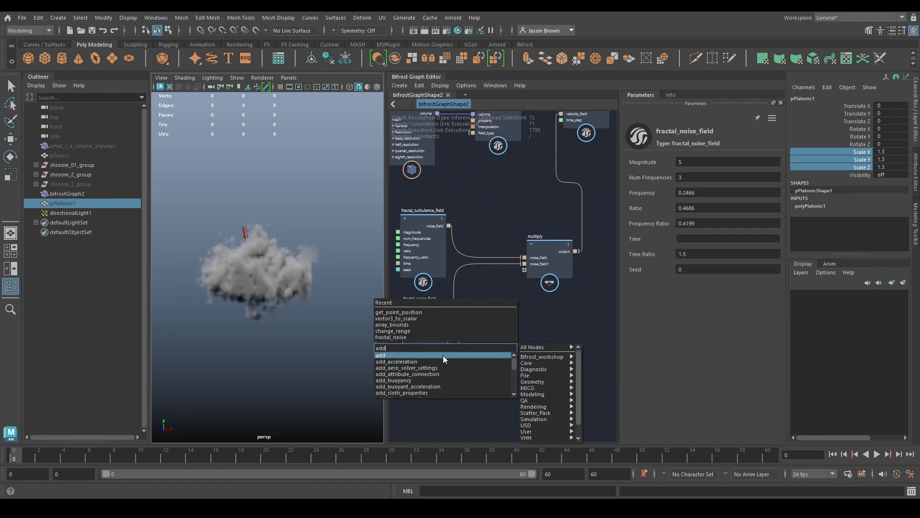
pyautogui.click(443, 355)
pyautogui.moveTo(502, 378); pyautogui.dragTo(510, 372)
# - Create a scalar_field node with a value of 0.4 and connect it to the add node's second input
pyautogui.moveTo(563, 379); pyautogui.dragTo(580, 351, button='middle')
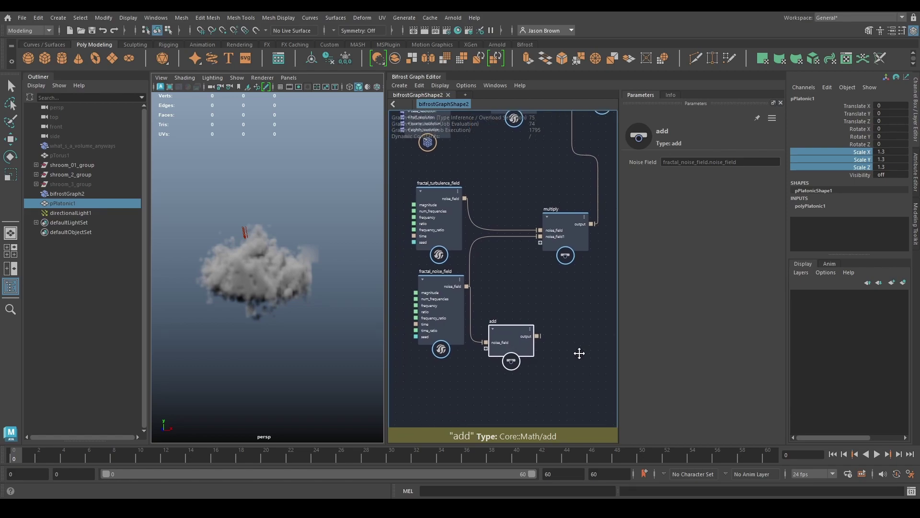
pyautogui.press('Tab')
pyautogui.write('sca')
pyautogui.press('Return')
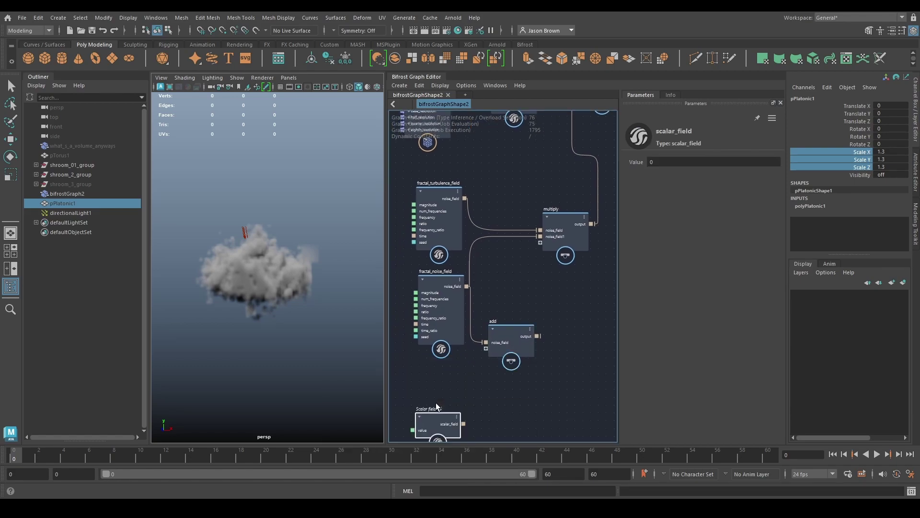
pyautogui.moveTo(445, 421); pyautogui.dragTo(445, 390)
pyautogui.click(678, 169)
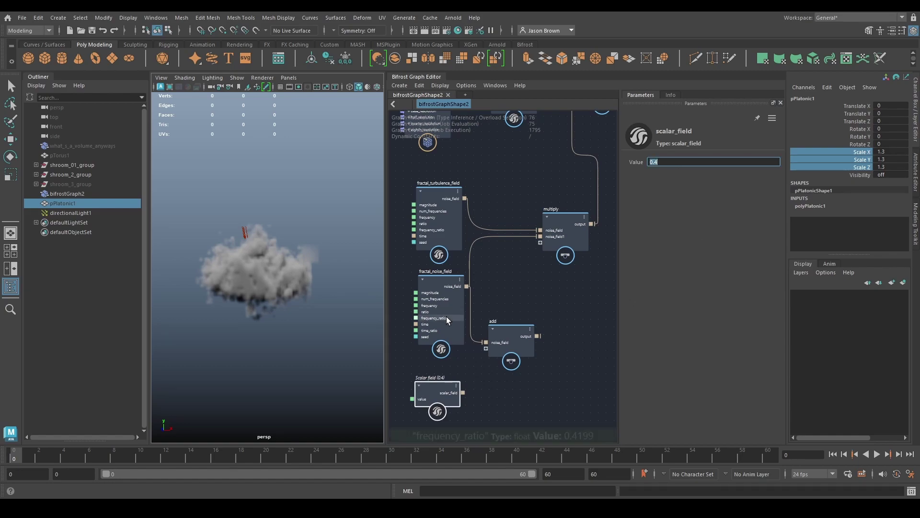
pyautogui.moveTo(463, 392); pyautogui.dragTo(488, 346)
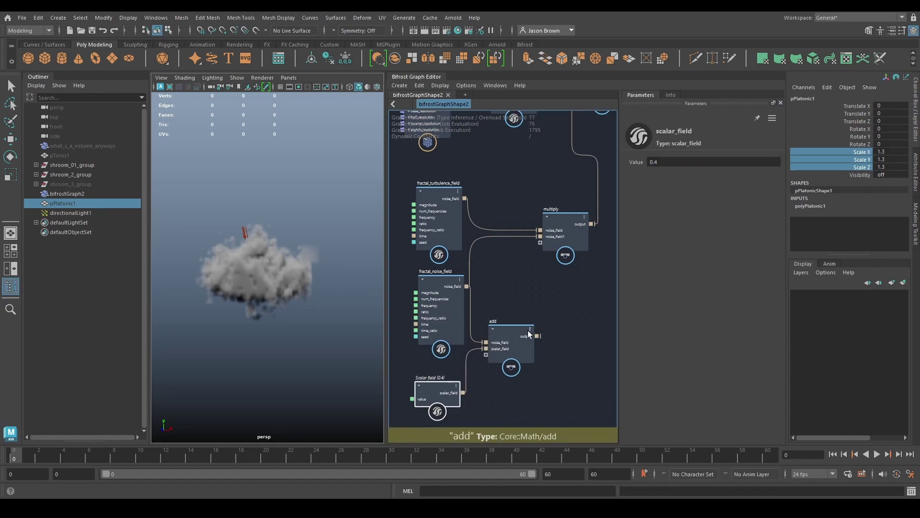
# - Replace multiply's noise_field1 input with the add node's output and inspect the resulting cloud
pyautogui.moveTo(522, 241); pyautogui.dragTo(538, 234)
pyautogui.keyDown('alt'); pyautogui.moveTo(242, 287); pyautogui.dragTo(314, 258); pyautogui.keyUp('alt')
pyautogui.keyDown('alt'); pyautogui.moveTo(317, 254); pyautogui.dragTo(297, 271, button='middle'); pyautogui.keyUp('alt')
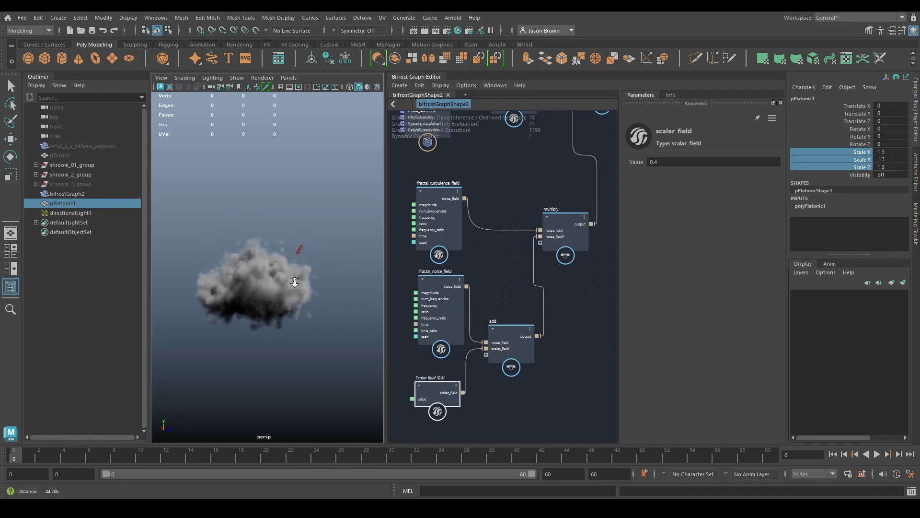
pyautogui.keyDown('alt'); pyautogui.moveTo(298, 271); pyautogui.dragTo(308, 275, button='right'); pyautogui.keyUp('alt')
# - Try lower and higher scalar_field values, including 0.07581 and 0.4881, and restore 0.4
pyautogui.keyDown('alt'); pyautogui.moveTo(482, 381); pyautogui.dragTo(492, 374, button='middle'); pyautogui.keyUp('alt')
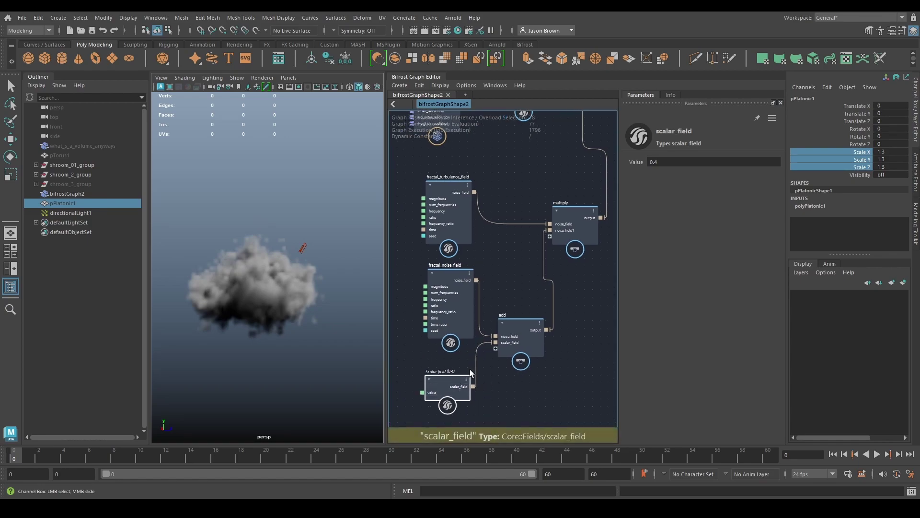
pyautogui.moveTo(673, 160); pyautogui.dragTo(675, 161, button='middle')
pyautogui.moveTo(729, 158); pyautogui.dragTo(788, 158)
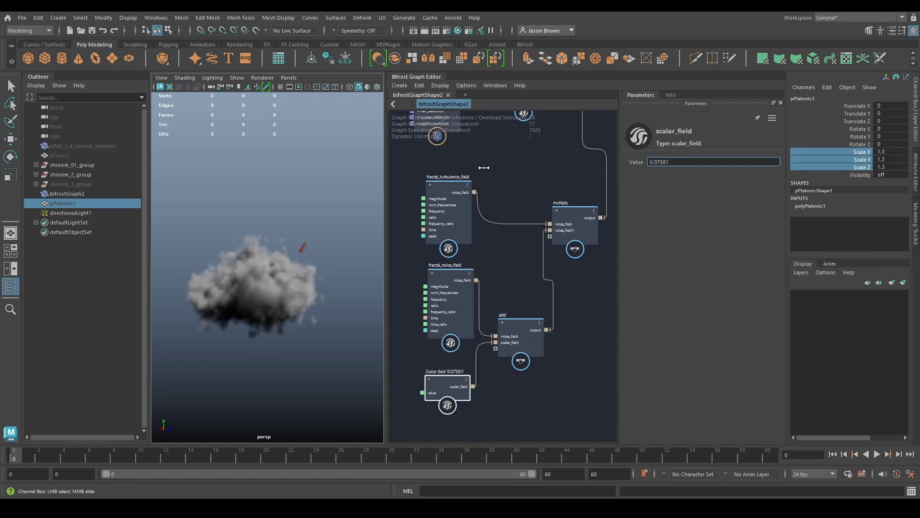
pyautogui.moveTo(577, 170); pyautogui.dragTo(692, 170)
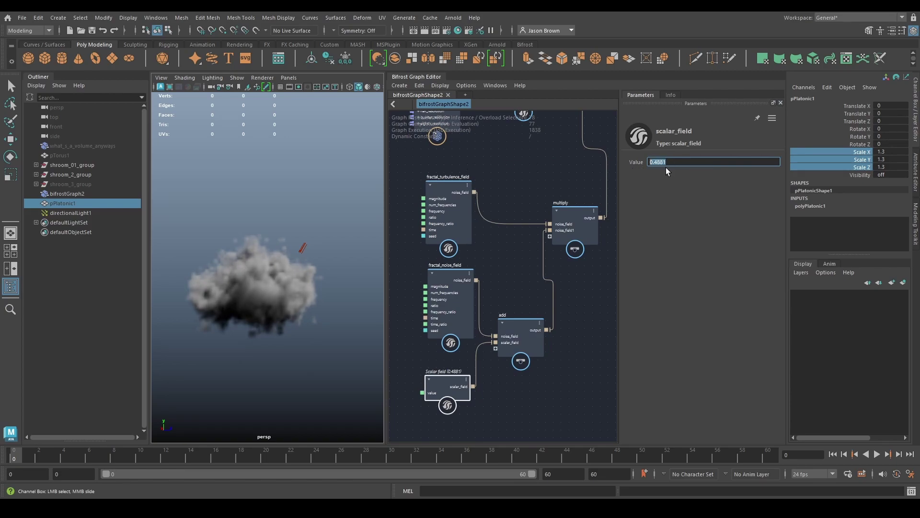
pyautogui.press('Return')
# - Arrange the fractal_noise_field, scalar_field and add nodes into a compact group below fractal_turbulence_field
pyautogui.scroll(-2, 491, 294)
pyautogui.click(459, 297)
pyautogui.moveTo(459, 297); pyautogui.dragTo(455, 298)
pyautogui.moveTo(496, 347); pyautogui.dragTo(452, 349)
pyautogui.moveTo(552, 305); pyautogui.dragTo(519, 302)
# - Try a different Num Frequencies on fractal_noise_field and undo the change
pyautogui.click(451, 288)
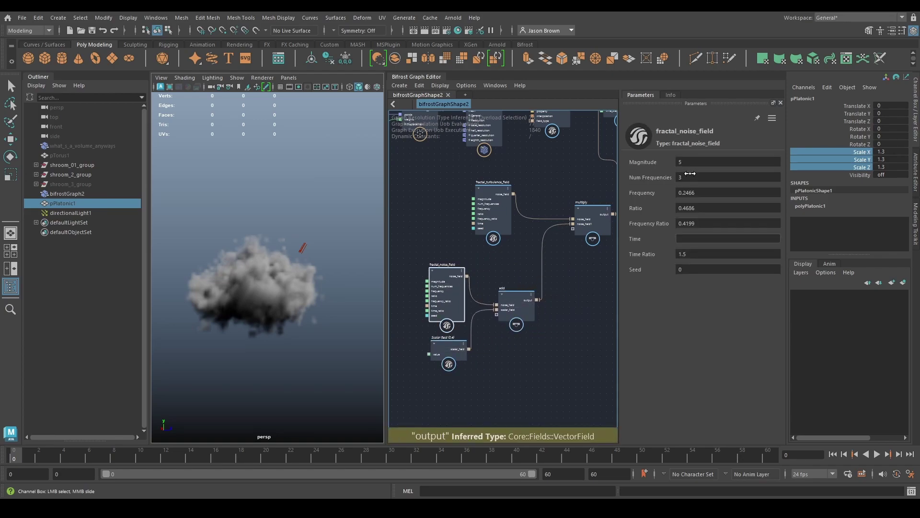
pyautogui.moveTo(689, 174); pyautogui.dragTo(764, 178)
pyautogui.moveTo(697, 207); pyautogui.dragTo(699, 207)
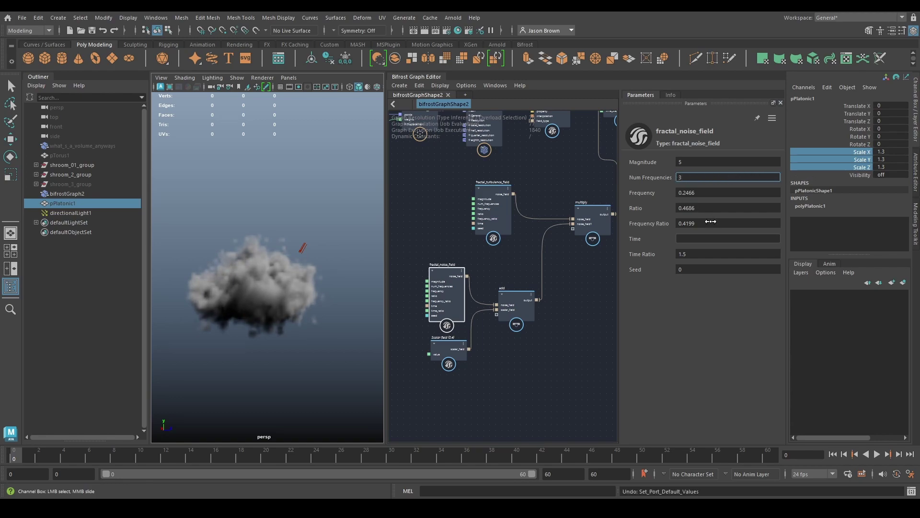
# - Align fractal_turbulence_field and multiply with the other noise nodes, and select the whole noise group
pyautogui.scroll(-2, 493, 353)
pyautogui.moveTo(491, 243); pyautogui.dragTo(456, 274)
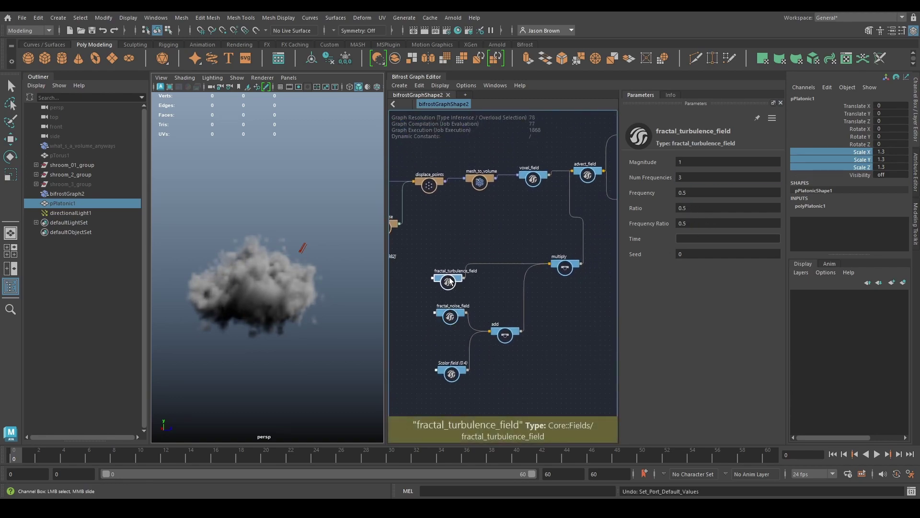
pyautogui.moveTo(570, 271); pyautogui.dragTo(556, 300)
pyautogui.moveTo(430, 261); pyautogui.dragTo(579, 398)
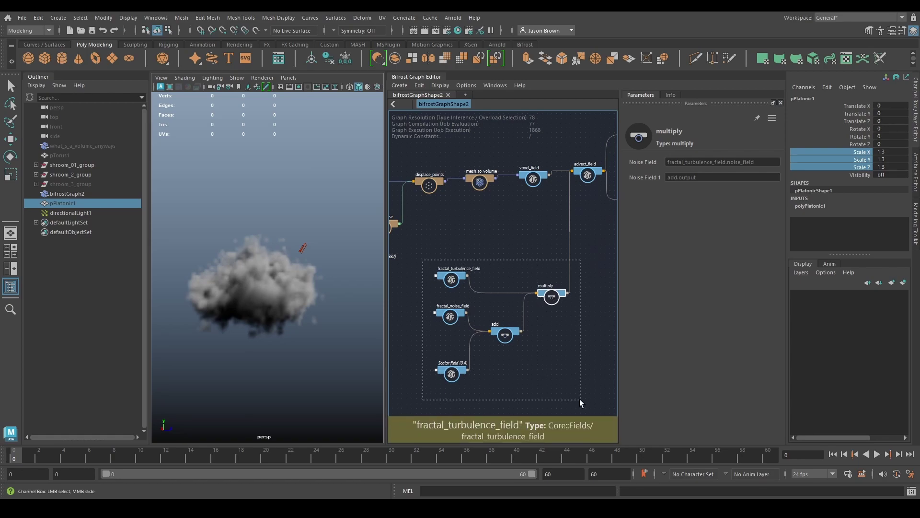
# - Add an iterate node in the empty area below multiply
pyautogui.keyDown('alt'); pyautogui.moveTo(548, 362); pyautogui.dragTo(472, 367, button='middle'); pyautogui.keyUp('alt')
pyautogui.press('Tab')
pyautogui.write('iterate')
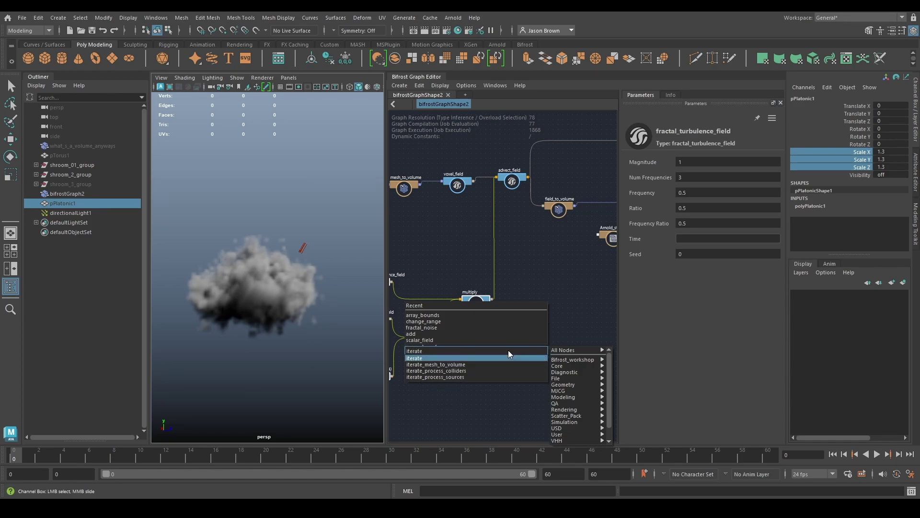
pyautogui.press('Return')
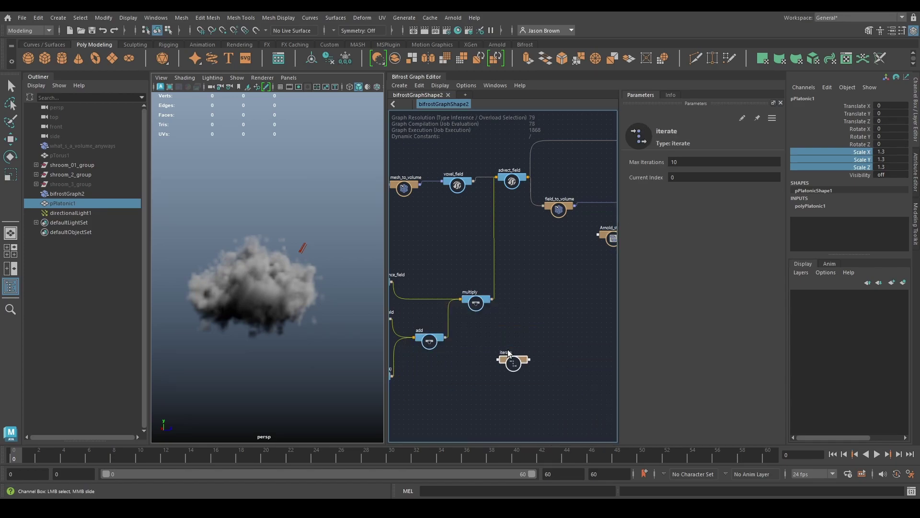
# - Open the iterate compound and paste a copy of the noise node group inside it
pyautogui.keyDown('alt'); pyautogui.moveTo(509, 312); pyautogui.dragTo(523, 337, button='middle'); pyautogui.keyUp('alt')
pyautogui.moveTo(491, 327); pyautogui.dragTo(484, 327)
pyautogui.keyDown('alt'); pyautogui.moveTo(533, 352); pyautogui.dragTo(484, 403, button='middle'); pyautogui.keyUp('alt')
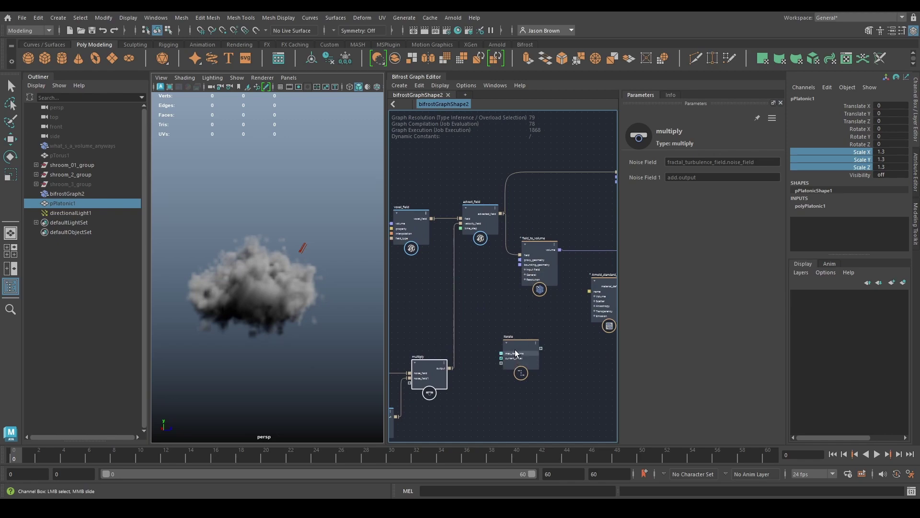
pyautogui.click(502, 336)
pyautogui.doubleClick(504, 335)
pyautogui.hotkey('ctrl', 'v')
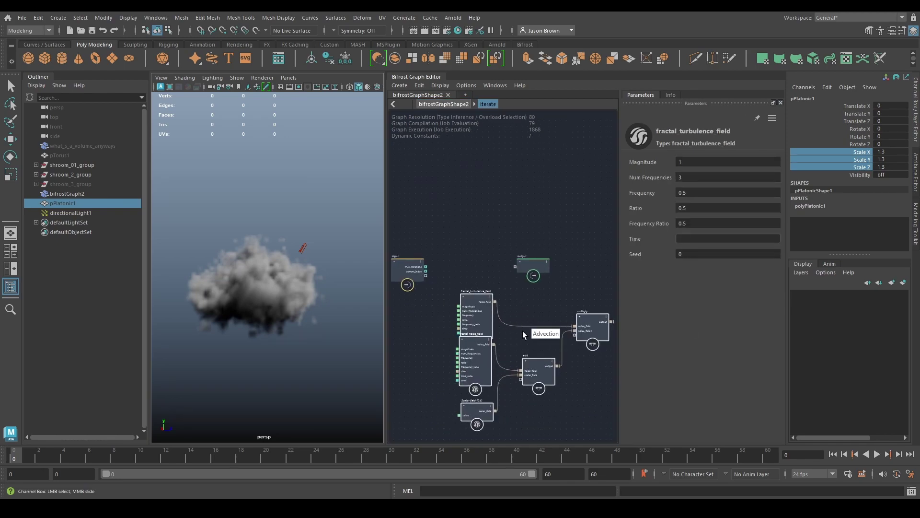
# - Return to the parent graph and connect the voxel_field output to a new input port on iterate
pyautogui.press('u')
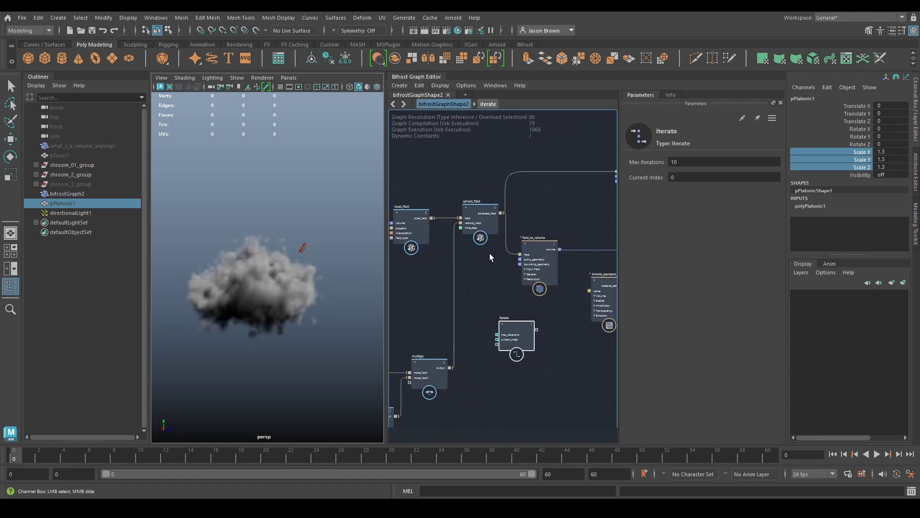
pyautogui.scroll(2, 480, 283)
pyautogui.keyDown('alt'); pyautogui.moveTo(481, 286); pyautogui.dragTo(520, 286, button='middle'); pyautogui.keyUp('alt')
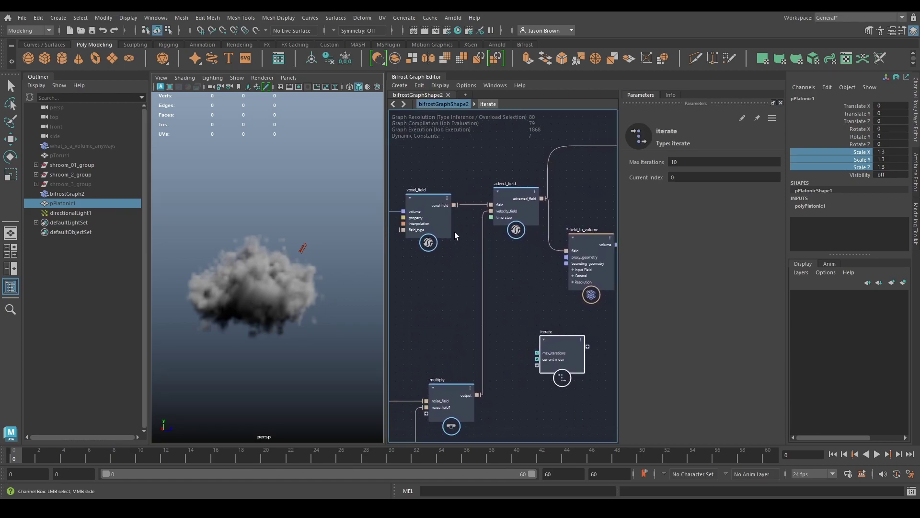
pyautogui.moveTo(456, 220); pyautogui.dragTo(541, 365)
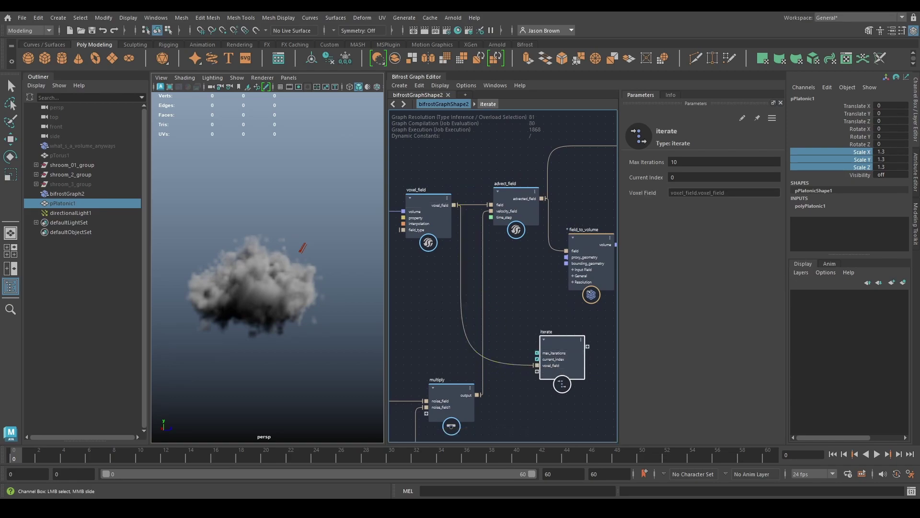
# - Inside the iterate compound, place the output node beyond multiply and connect multiply's output to it
pyautogui.doubleClick(541, 349)
pyautogui.keyDown('alt'); pyautogui.moveTo(546, 371); pyautogui.dragTo(325, 312, button='middle'); pyautogui.keyUp('alt')
pyautogui.scroll(-3, 460, 315)
pyautogui.keyDown('alt'); pyautogui.moveTo(540, 314); pyautogui.dragTo(647, 253, button='middle'); pyautogui.keyUp('alt')
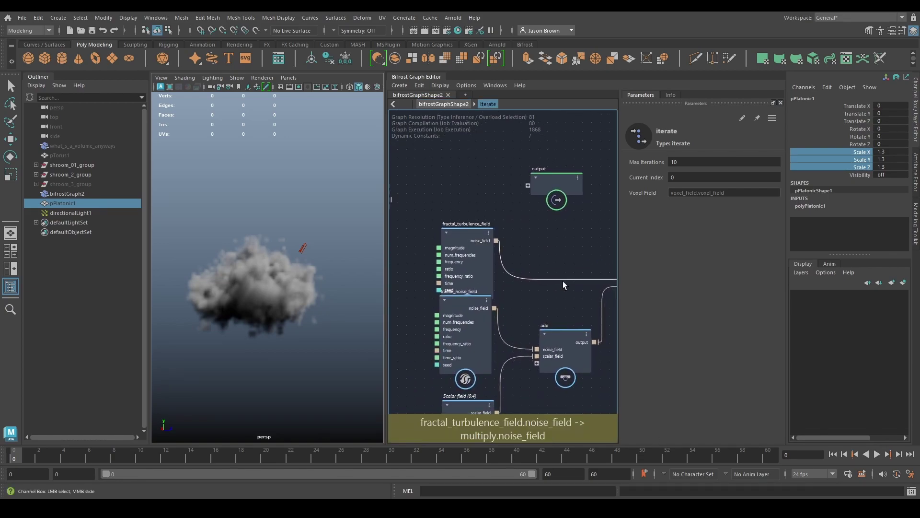
pyautogui.scroll(-2, 562, 279)
pyautogui.keyDown('alt'); pyautogui.moveTo(536, 299); pyautogui.dragTo(591, 351, button='middle'); pyautogui.keyUp('alt')
pyautogui.keyDown('alt'); pyautogui.moveTo(460, 281); pyautogui.dragTo(458, 257, button='middle'); pyautogui.keyUp('alt')
pyautogui.moveTo(458, 251); pyautogui.dragTo(451, 259)
pyautogui.keyDown('alt'); pyautogui.moveTo(545, 278); pyautogui.dragTo(350, 285, button='middle'); pyautogui.keyUp('alt')
pyautogui.moveTo(417, 243); pyautogui.dragTo(571, 264)
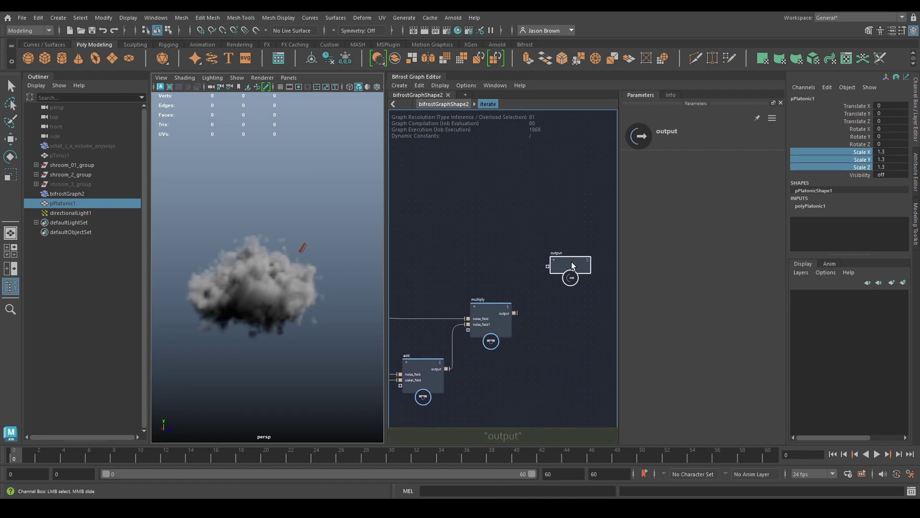
pyautogui.moveTo(514, 312); pyautogui.dragTo(554, 265)
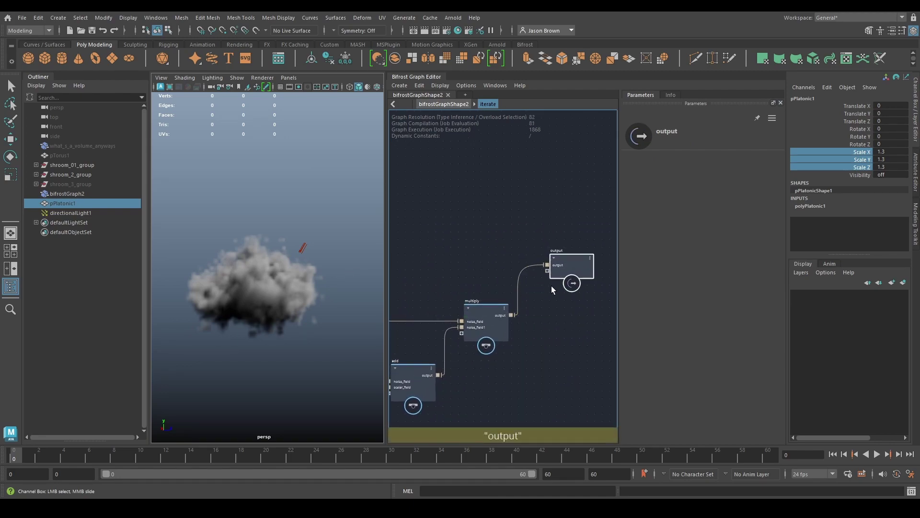
# - Set the port state of the compound's output port to voxel_field
pyautogui.scroll(2, 551, 287)
pyautogui.rightClick(567, 276)
pyautogui.moveTo(606, 382)
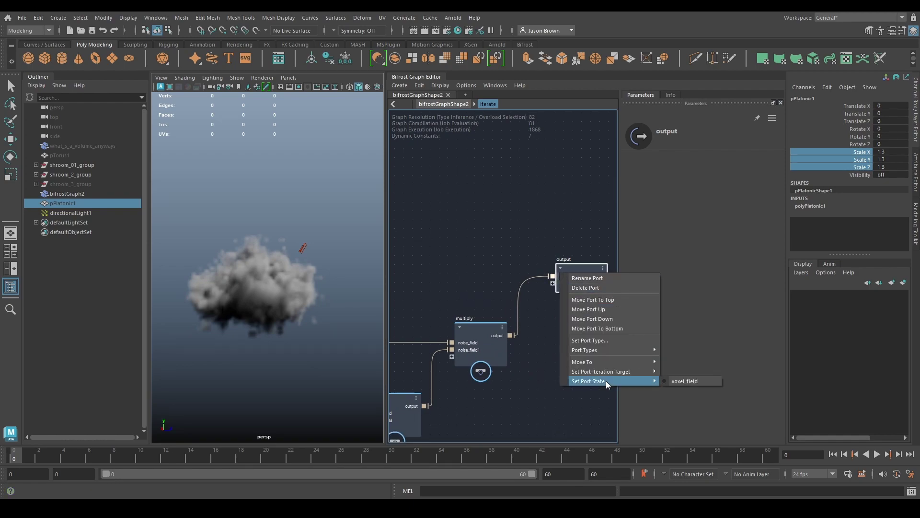
pyautogui.click(697, 381)
# - Delete the connection between multiply and the compound's output node
pyautogui.moveTo(393, 338); pyautogui.dragTo(460, 327, button='middle')
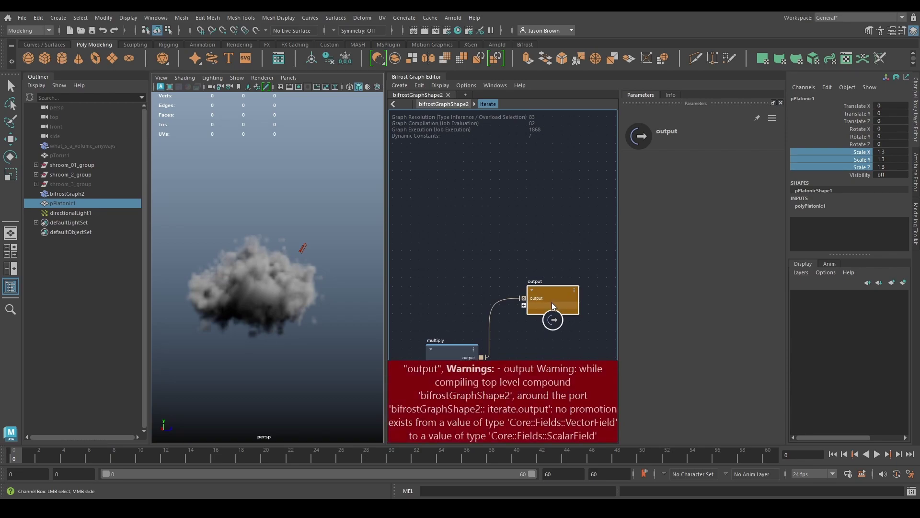
pyautogui.moveTo(489, 365); pyautogui.dragTo(537, 326, button='middle')
pyautogui.moveTo(528, 319)
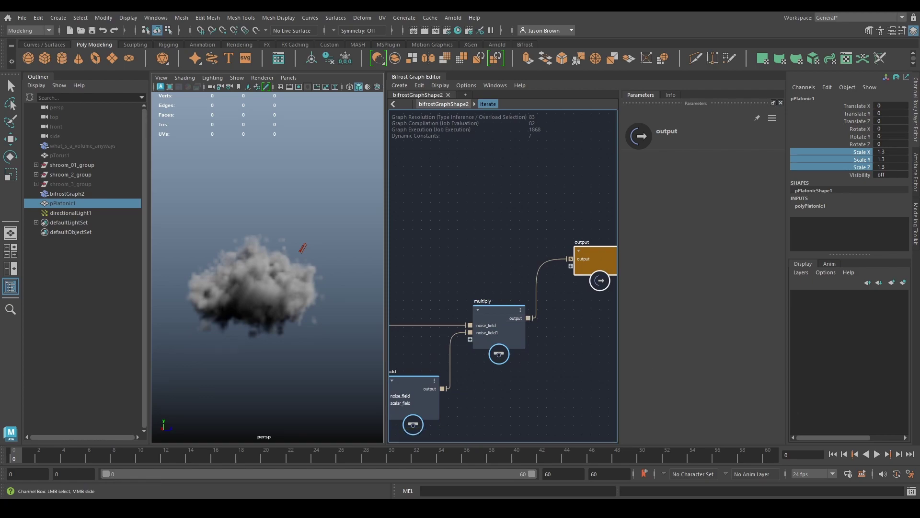
pyautogui.keyDown('alt'); pyautogui.moveTo(410, 283); pyautogui.dragTo(639, 292, button='middle'); pyautogui.keyUp('alt')
pyautogui.moveTo(447, 261)
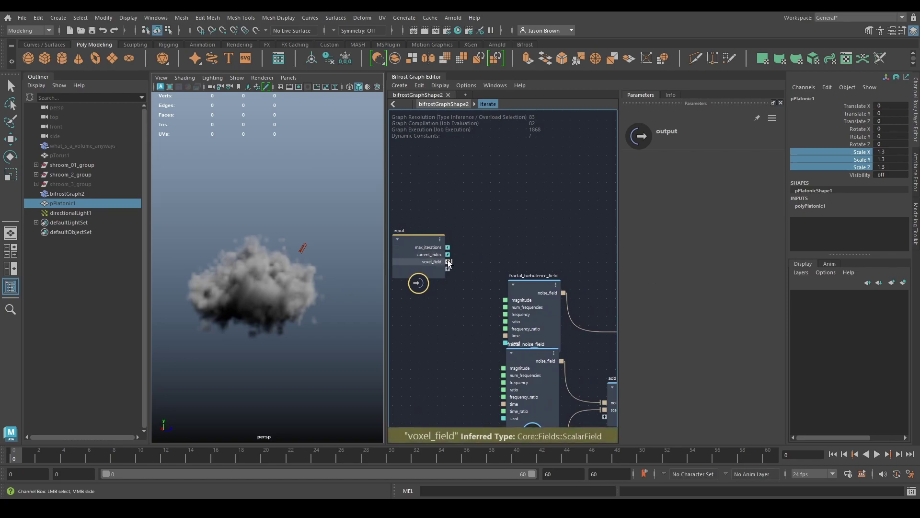
pyautogui.keyDown('alt'); pyautogui.moveTo(595, 268); pyautogui.dragTo(448, 262, button='middle'); pyautogui.keyUp('alt')
pyautogui.scroll(-3, 402, 282)
pyautogui.keyDown('alt'); pyautogui.moveTo(450, 335); pyautogui.dragTo(479, 349, button='middle'); pyautogui.keyUp('alt')
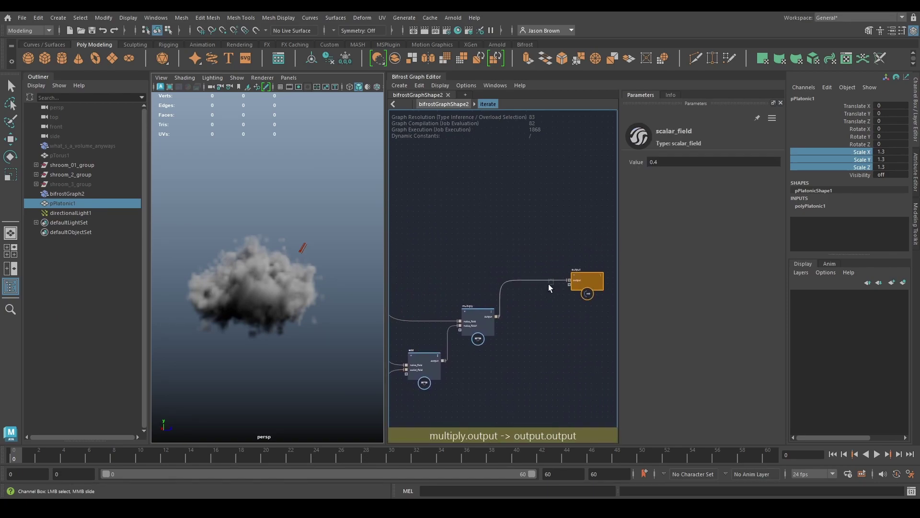
pyautogui.click(550, 281)
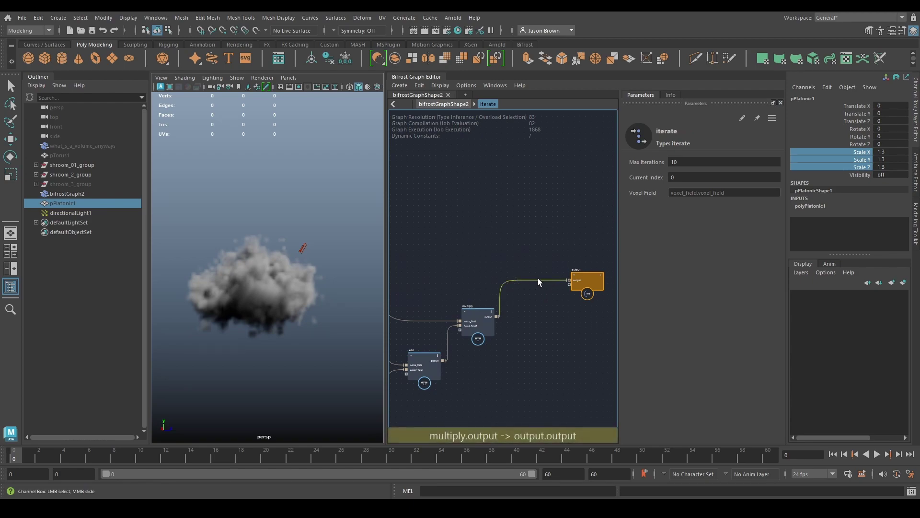
pyautogui.press('Delete')
# - Add an advect_field node fed by the input's voxel_field and position it above and beyond multiply
pyautogui.keyDown('alt'); pyautogui.moveTo(477, 281); pyautogui.dragTo(549, 286, button='middle'); pyautogui.keyUp('alt')
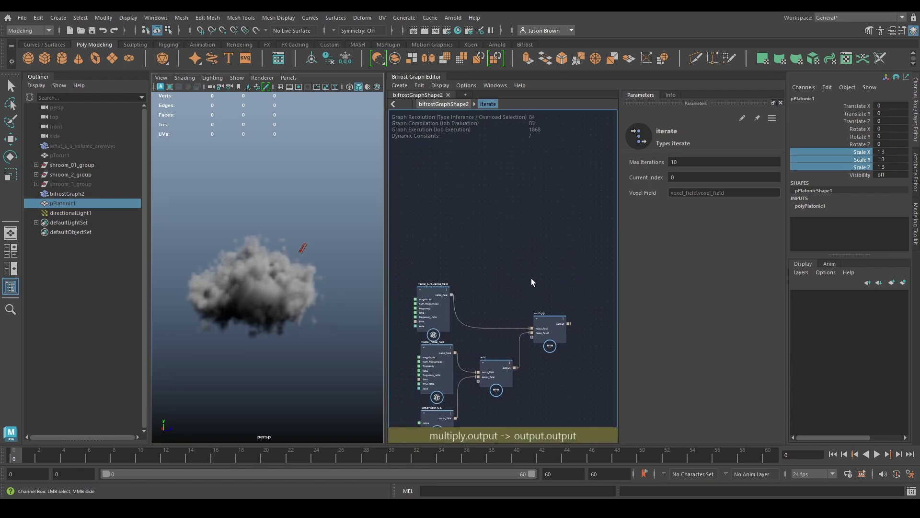
pyautogui.keyDown('alt'); pyautogui.moveTo(464, 261); pyautogui.dragTo(530, 272, button='middle'); pyautogui.keyUp('alt')
pyautogui.moveTo(440, 283); pyautogui.dragTo(493, 271)
pyautogui.write('advect')
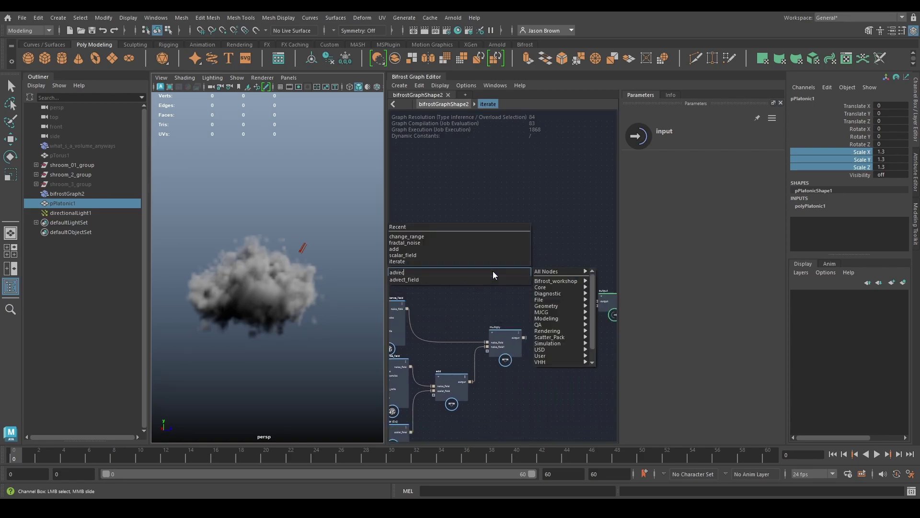
pyautogui.press('Return')
pyautogui.keyDown('alt'); pyautogui.moveTo(521, 273); pyautogui.dragTo(490, 281, button='middle'); pyautogui.keyUp('alt')
pyautogui.moveTo(468, 294); pyautogui.dragTo(521, 294)
# - Connect multiply's output to advect_field's velocity_field, and advected_field to the compound's output port
pyautogui.scroll(2, 521, 297)
pyautogui.moveTo(486, 355); pyautogui.dragTo(504, 298)
pyautogui.click(597, 300)
pyautogui.moveTo(597, 300); pyautogui.dragTo(525, 295, button='middle')
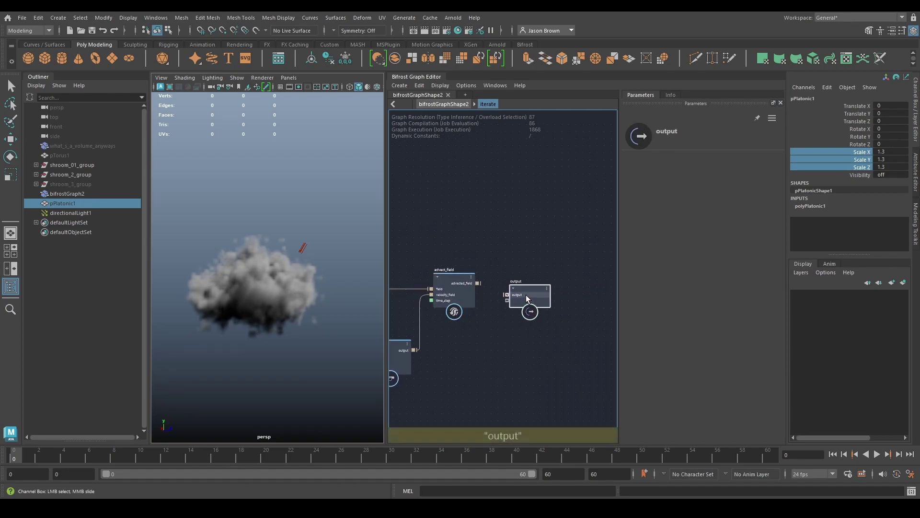
pyautogui.moveTo(478, 283); pyautogui.dragTo(511, 284)
# - Hide the Channel Box to widen the workspace and nudge the compound's input node into place
pyautogui.scroll(-2, 528, 299)
pyautogui.keyDown('alt'); pyautogui.moveTo(444, 322); pyautogui.dragTo(580, 309, button='middle'); pyautogui.keyUp('alt')
pyautogui.scroll(-1, 581, 314)
pyautogui.click(413, 285)
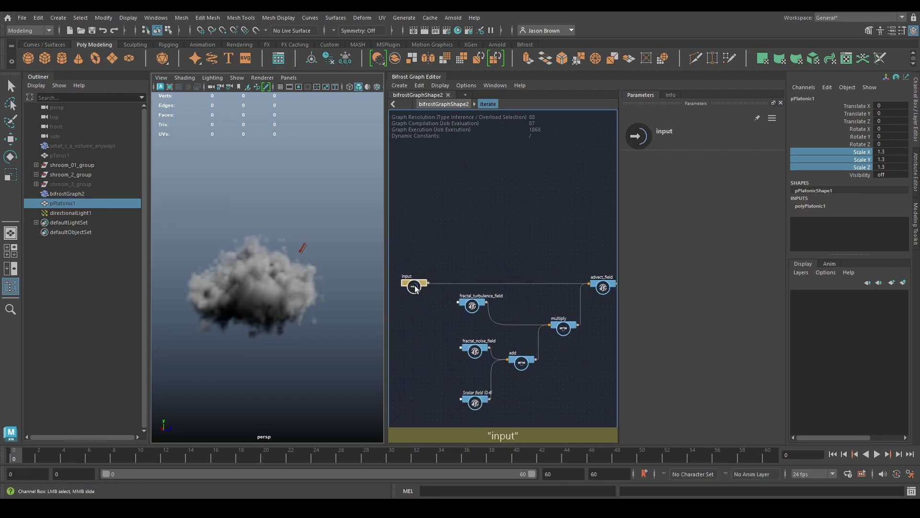
pyautogui.click(915, 139)
pyautogui.keyDown('alt'); pyautogui.moveTo(590, 240); pyautogui.dragTo(569, 191, button='middle'); pyautogui.keyUp('alt')
pyautogui.scroll(3, 573, 189)
pyautogui.keyDown('alt'); pyautogui.moveTo(666, 192); pyautogui.dragTo(528, 204, button='middle'); pyautogui.keyUp('alt')
pyautogui.keyDown('alt'); pyautogui.moveTo(626, 308); pyautogui.dragTo(779, 292, button='middle'); pyautogui.keyUp('alt')
pyautogui.moveTo(558, 247); pyautogui.dragTo(553, 241)
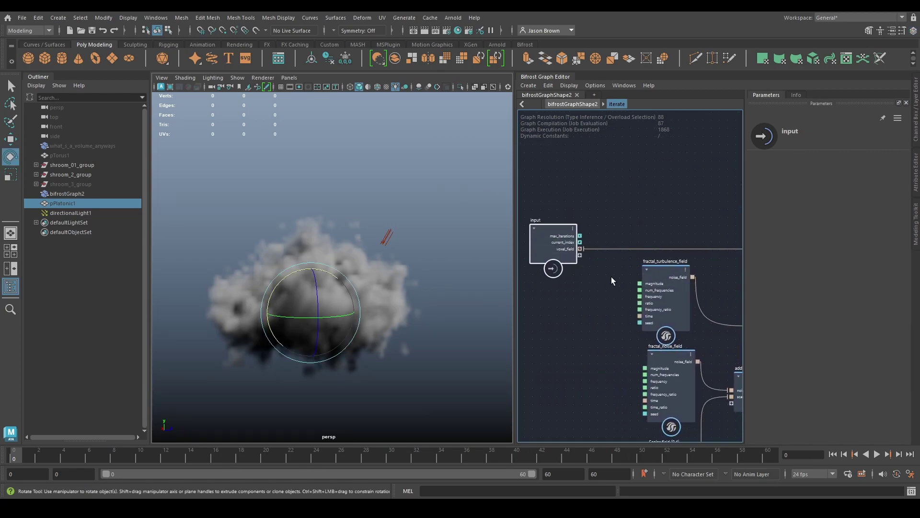
pyautogui.moveTo(598, 277); pyautogui.dragTo(562, 258, button='middle')
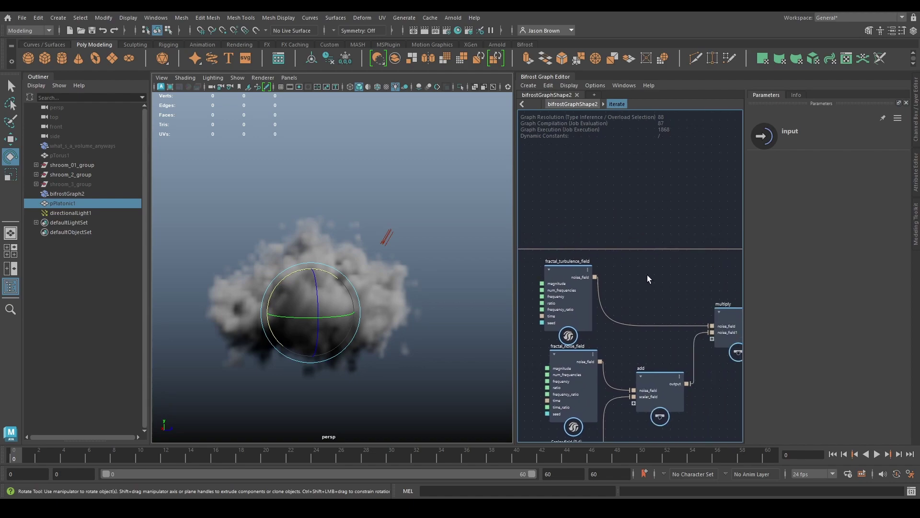
# - Tidy the noise, scalar_field and add nodes, and move the whole noise group down below the voxel_field connection
pyautogui.scroll(-3, 642, 278)
pyautogui.click(705, 257)
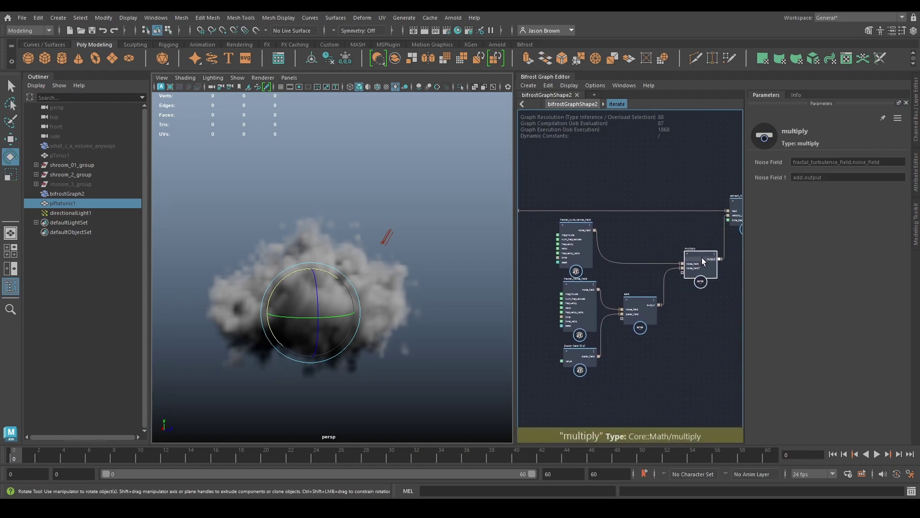
pyautogui.moveTo(641, 315); pyautogui.dragTo(653, 314)
pyautogui.moveTo(584, 362); pyautogui.dragTo(606, 363)
pyautogui.moveTo(574, 309); pyautogui.dragTo(596, 316)
pyautogui.moveTo(568, 234); pyautogui.dragTo(711, 386)
pyautogui.moveTo(601, 302); pyautogui.dragTo(601, 342)
# - Add a to_float node fed by the input's current_index and arrange both nodes side by side
pyautogui.keyDown('alt'); pyautogui.moveTo(556, 255); pyautogui.dragTo(653, 274, button='middle'); pyautogui.keyUp('alt')
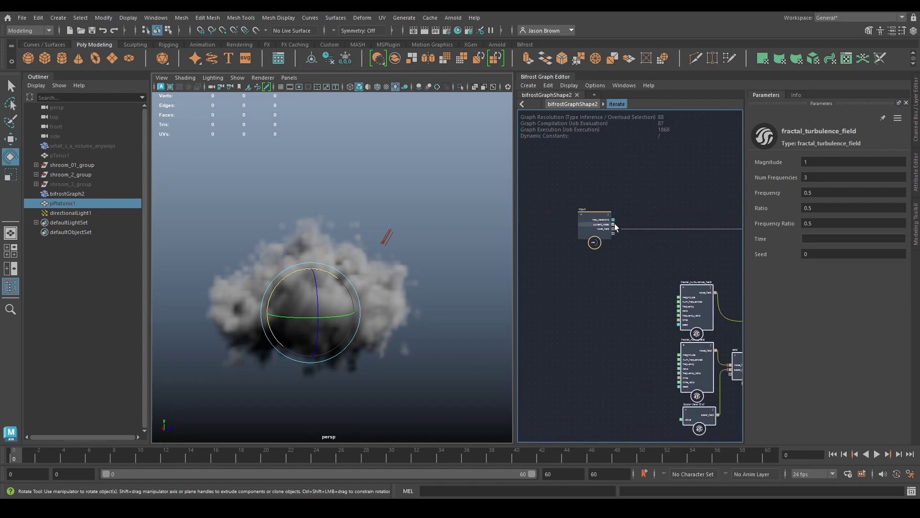
pyautogui.moveTo(625, 251); pyautogui.dragTo(628, 289)
pyautogui.write('to_float')
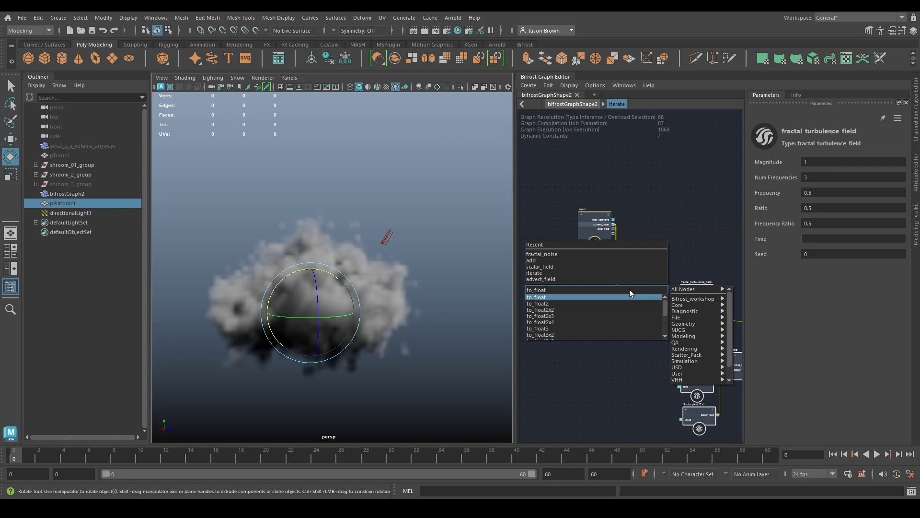
pyautogui.press('Return')
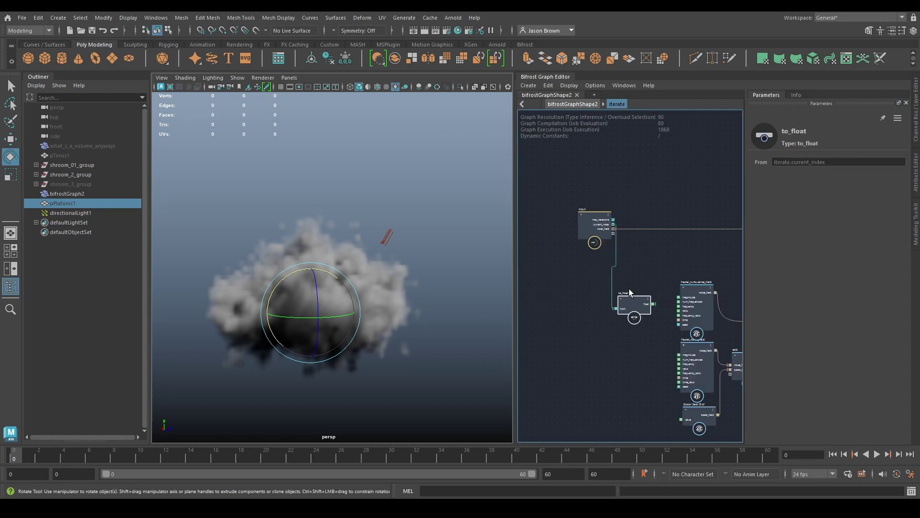
pyautogui.moveTo(591, 225); pyautogui.dragTo(544, 228)
pyautogui.moveTo(619, 290); pyautogui.dragTo(597, 249)
# - Add a multiply node after to_float and connect to_float's float output to it
pyautogui.press('Tab')
pyautogui.write('multiply')
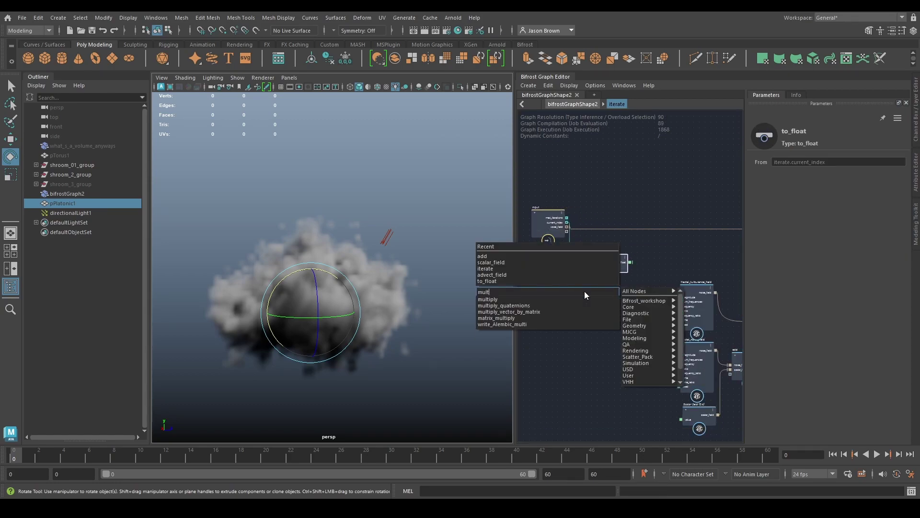
pyautogui.press('Return')
pyautogui.moveTo(581, 307); pyautogui.dragTo(648, 264)
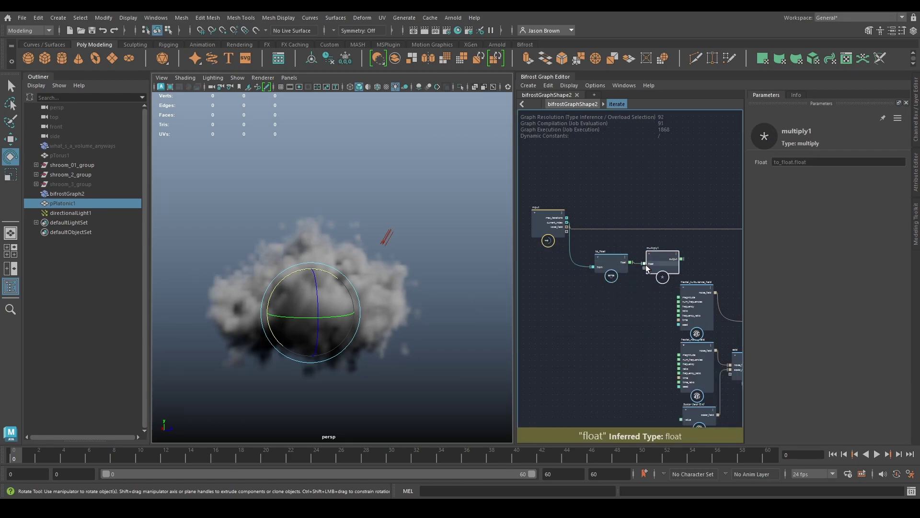
# - Create a value node for the new multiply's second input, place it below to_float and set it to 0.1
pyautogui.rightClick(645, 267)
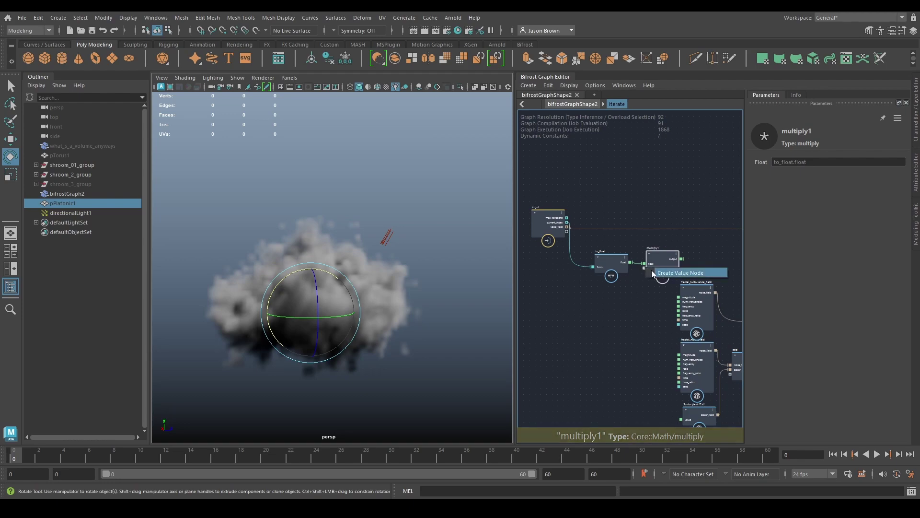
pyautogui.click(655, 273)
pyautogui.moveTo(608, 268); pyautogui.dragTo(608, 306)
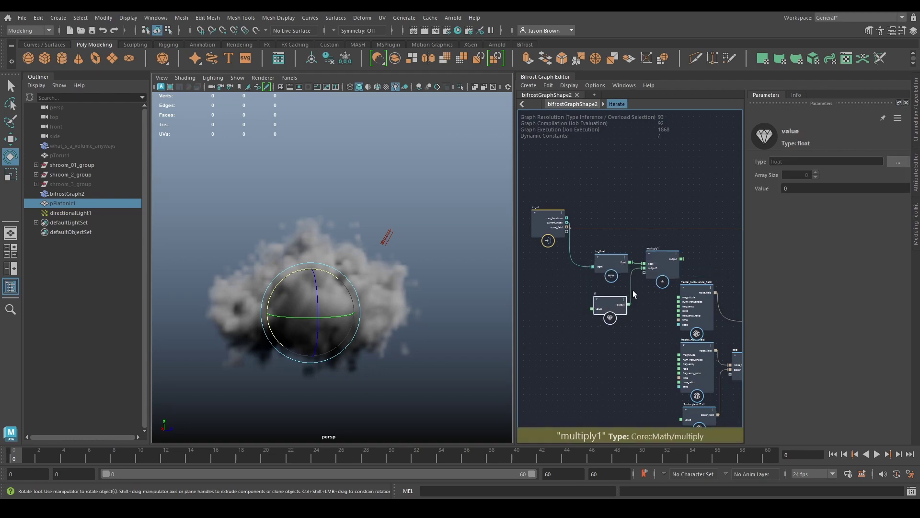
pyautogui.click(797, 188)
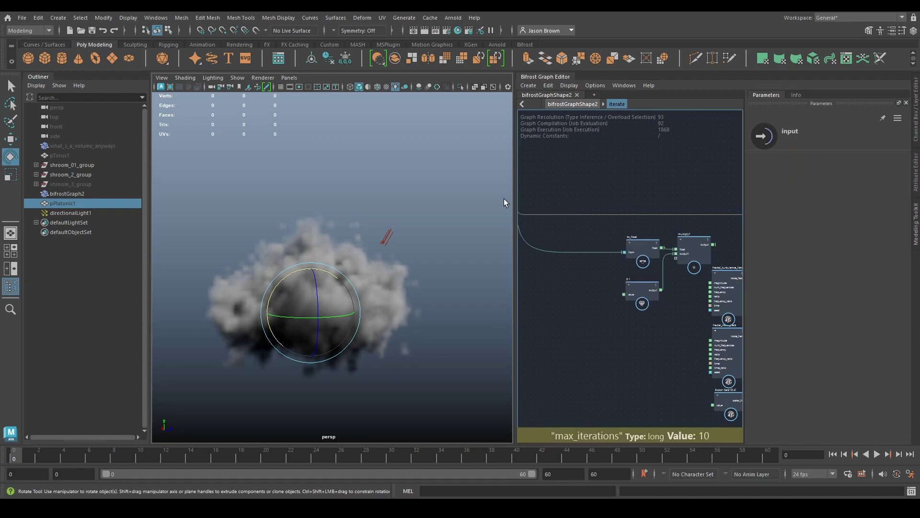
# - Move the to_float, value and multiply nodes away from the noise group and add a scalar_field node in between
pyautogui.moveTo(504, 197); pyautogui.dragTo(504, 203)
pyautogui.keyDown('alt'); pyautogui.moveTo(633, 287); pyautogui.dragTo(637, 302, button='middle'); pyautogui.keyUp('alt')
pyautogui.moveTo(701, 244); pyautogui.dragTo(640, 315)
pyautogui.moveTo(693, 266); pyautogui.dragTo(594, 265)
pyautogui.click(632, 308)
pyautogui.press('Tab')
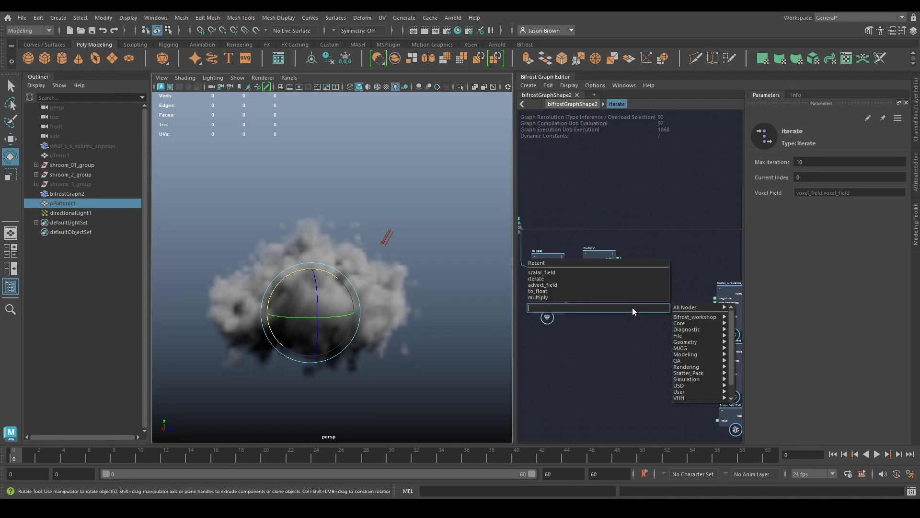
pyautogui.write('scalar')
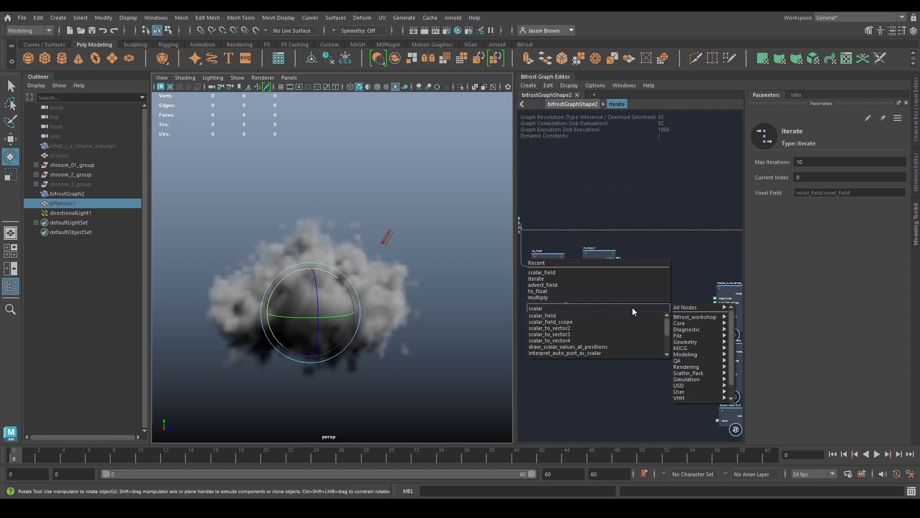
pyautogui.press('Down')
pyautogui.press('Return')
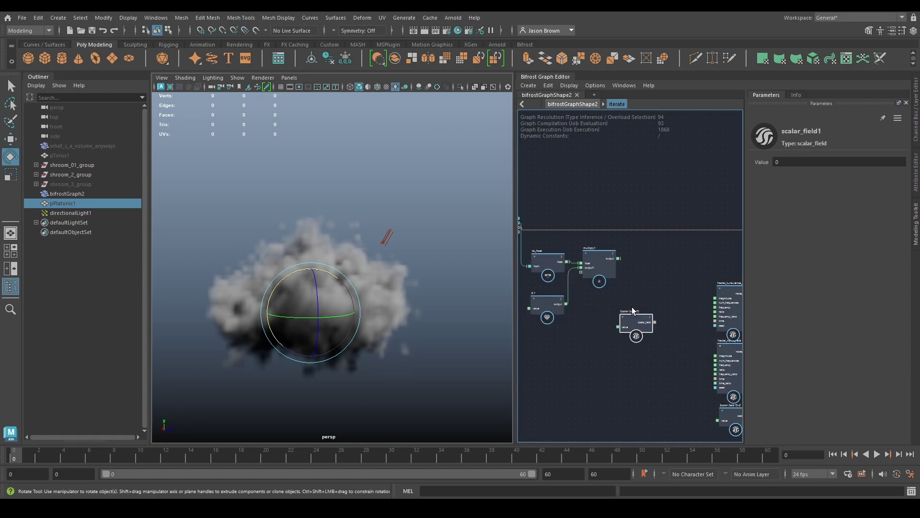
# - Place the new scalar_field beside multiply1 and connect multiply1's output to its value
pyautogui.scroll(2, 637, 296)
pyautogui.keyDown('alt'); pyautogui.moveTo(637, 296); pyautogui.dragTo(580, 310, button='middle'); pyautogui.keyUp('alt')
pyautogui.keyDown('alt'); pyautogui.moveTo(600, 351); pyautogui.dragTo(626, 351, button='middle'); pyautogui.keyUp('alt')
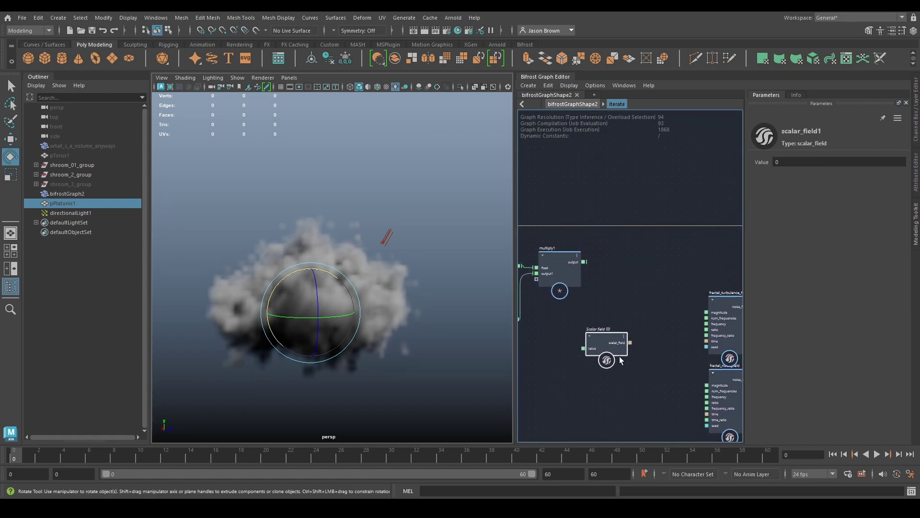
pyautogui.moveTo(594, 340); pyautogui.dragTo(609, 302)
pyautogui.moveTo(582, 263); pyautogui.dragTo(600, 309)
# - Connect the new scalar_field to the time inputs of fractal_turbulence_field and fractal_noise_field
pyautogui.moveTo(667, 326); pyautogui.dragTo(611, 298, button='middle')
pyautogui.moveTo(589, 277); pyautogui.dragTo(651, 315)
pyautogui.moveTo(590, 277); pyautogui.dragTo(663, 391)
pyautogui.moveTo(643, 345); pyautogui.dragTo(591, 335, button='middle')
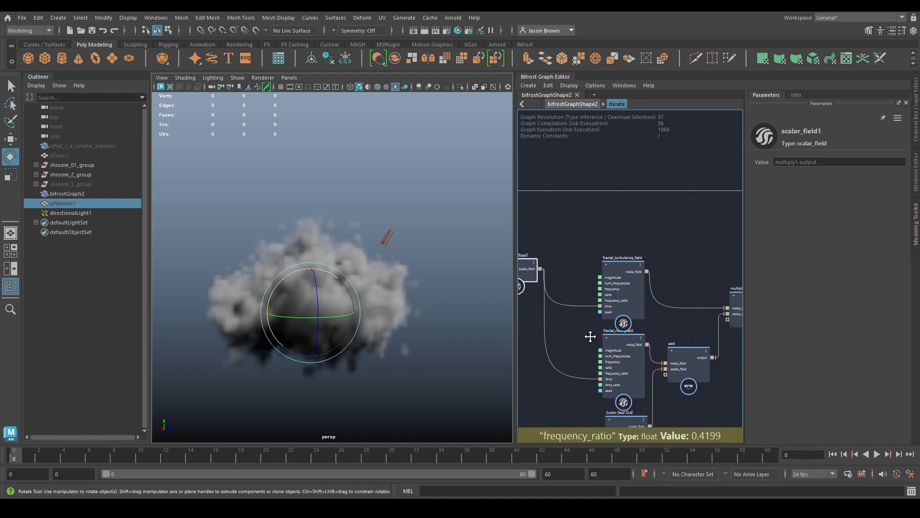
pyautogui.click(608, 312)
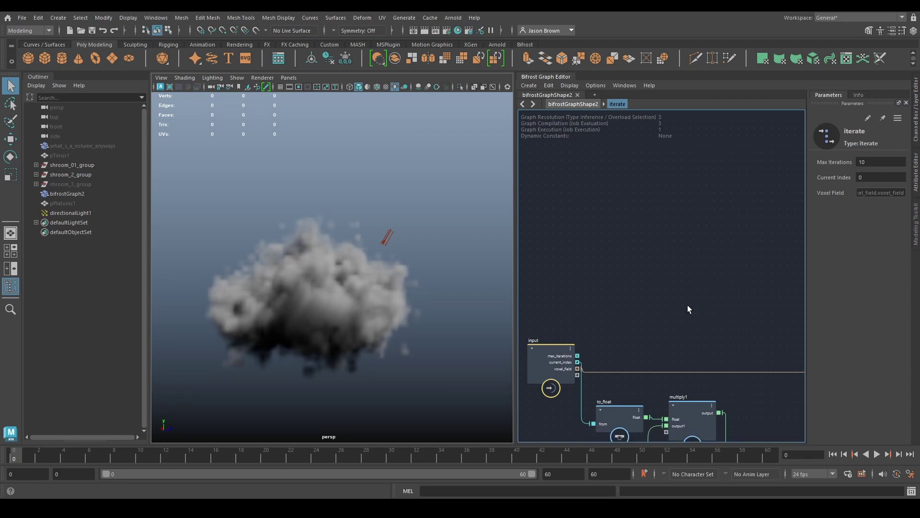
# - Add a descend node above the noise setup inside iterate and connect to_float's output to its base
pyautogui.keyDown('alt'); pyautogui.moveTo(678, 292); pyautogui.dragTo(668, 280, button='middle'); pyautogui.keyUp('alt')
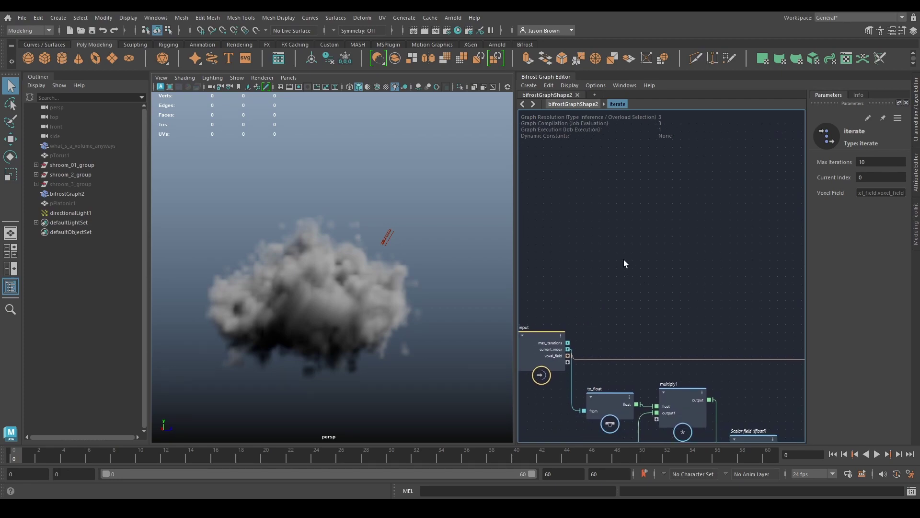
pyautogui.press('Tab')
pyautogui.write('descend')
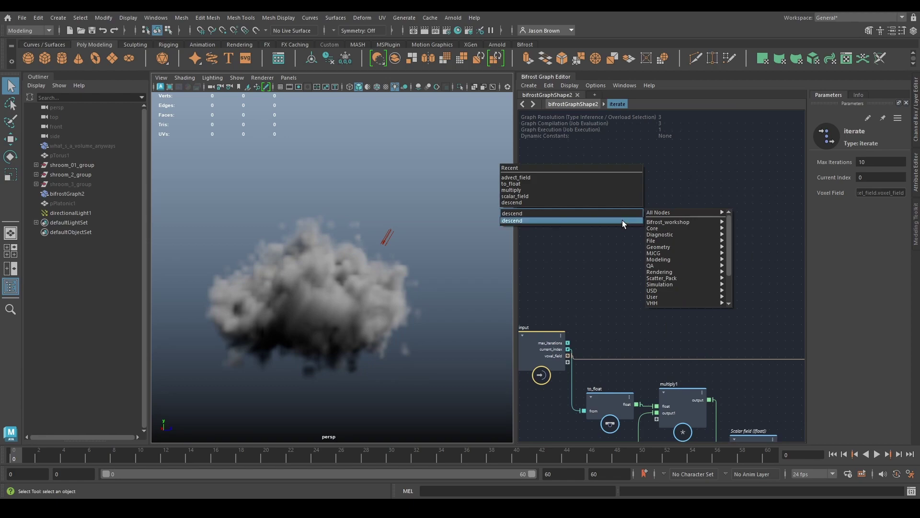
pyautogui.click(622, 220)
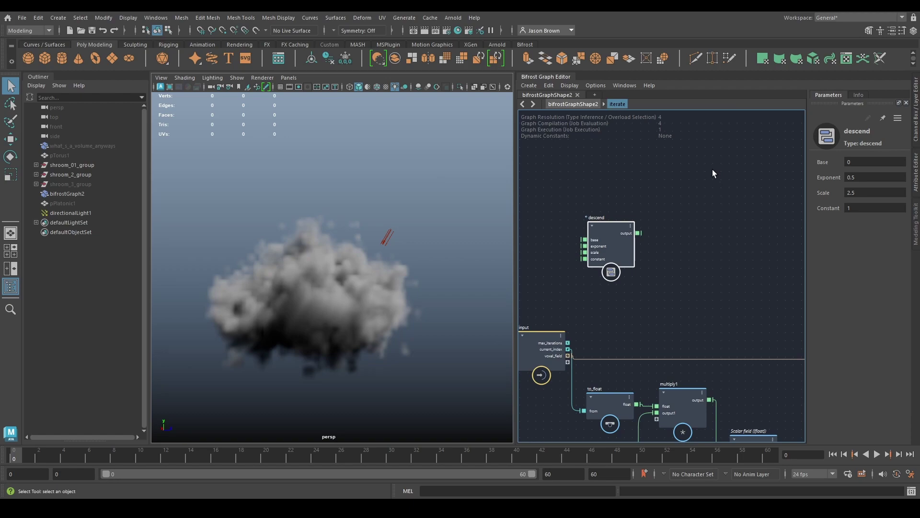
pyautogui.keyDown('alt'); pyautogui.moveTo(675, 223); pyautogui.dragTo(655, 165, button='middle'); pyautogui.keyUp('alt')
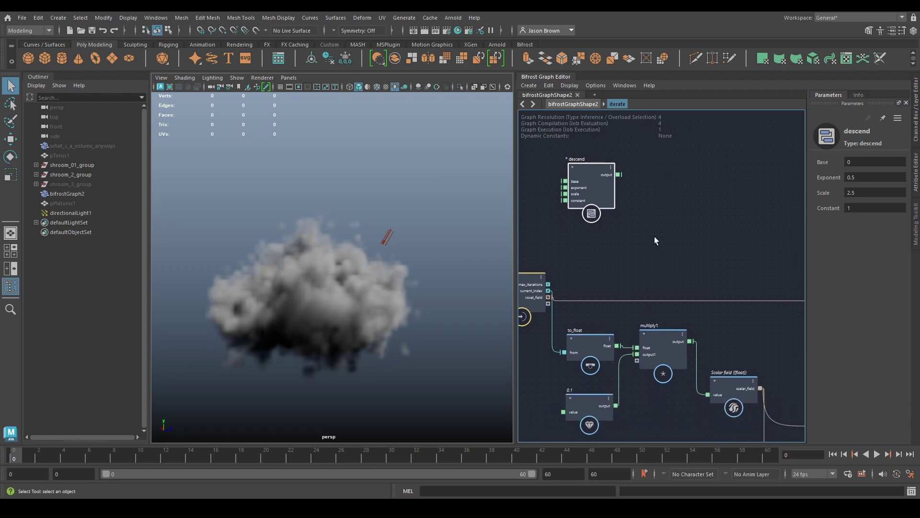
pyautogui.moveTo(694, 248); pyautogui.dragTo(589, 218, button='middle')
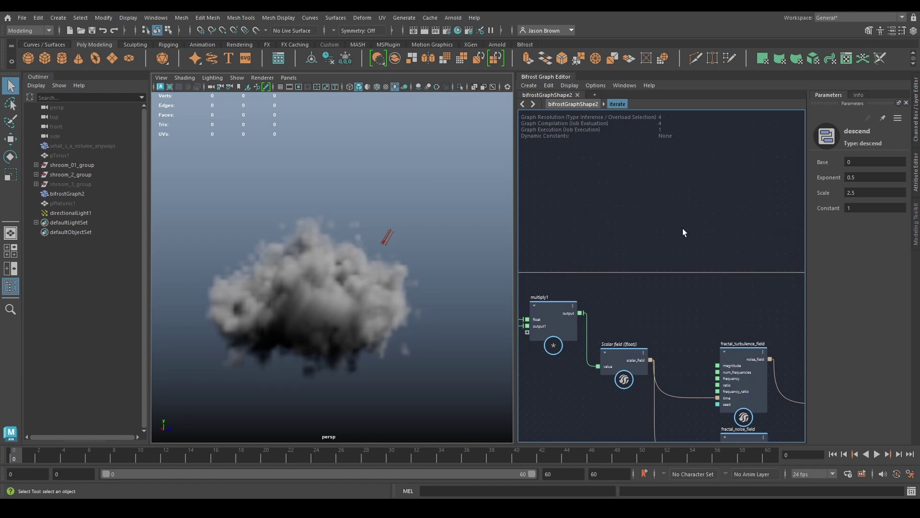
pyautogui.moveTo(657, 230); pyautogui.dragTo(761, 243, button='middle')
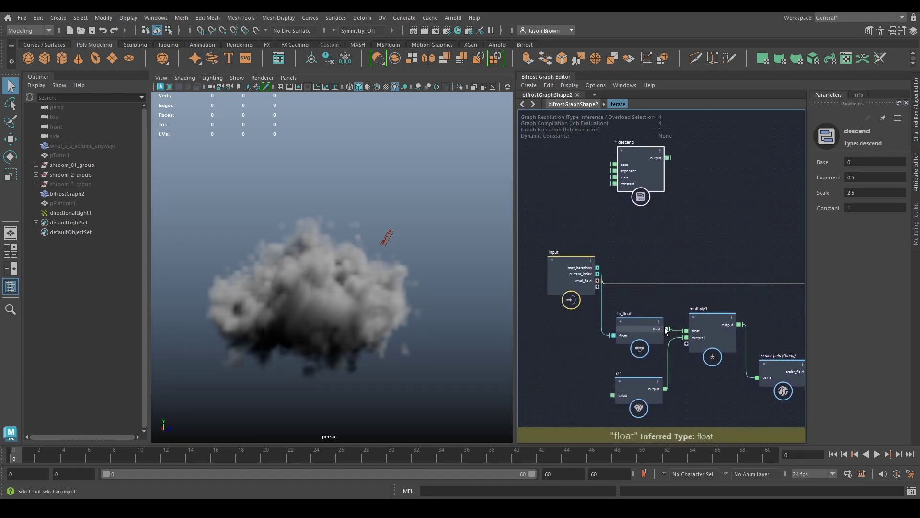
pyautogui.moveTo(666, 329); pyautogui.dragTo(717, 182)
pyautogui.moveTo(678, 253); pyautogui.dragTo(678, 249, button='middle')
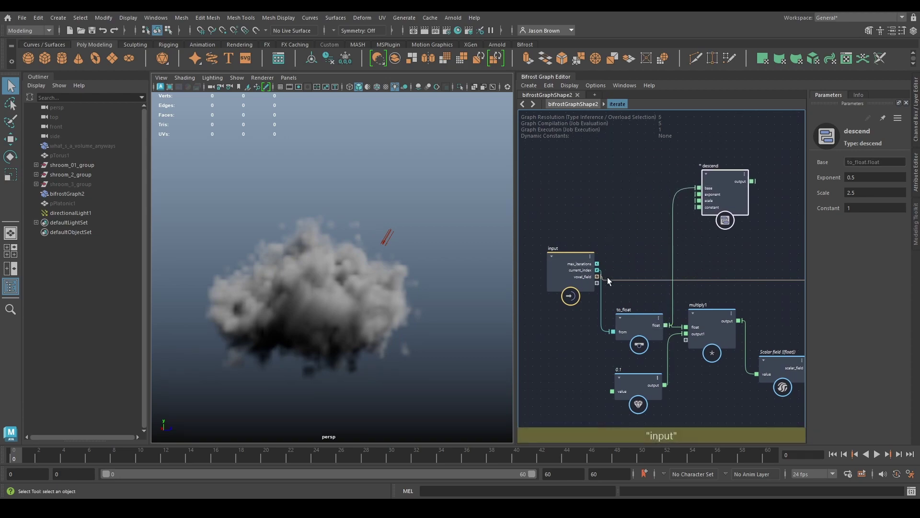
# - Connect the descend node's output to the time_step input of advect_field
pyautogui.moveTo(715, 308); pyautogui.dragTo(590, 321, button='middle')
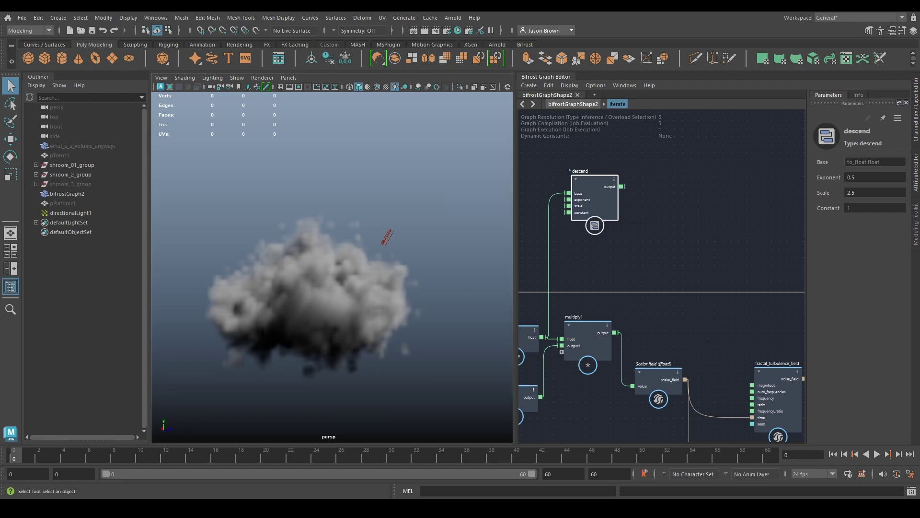
pyautogui.keyDown('alt'); pyautogui.moveTo(712, 211); pyautogui.dragTo(652, 242, button='middle'); pyautogui.keyUp('alt')
pyautogui.scroll(-2, 625, 209)
pyautogui.moveTo(539, 210); pyautogui.dragTo(626, 212)
pyautogui.keyDown('alt'); pyautogui.moveTo(738, 238); pyautogui.dragTo(647, 223, button='middle'); pyautogui.keyUp('alt')
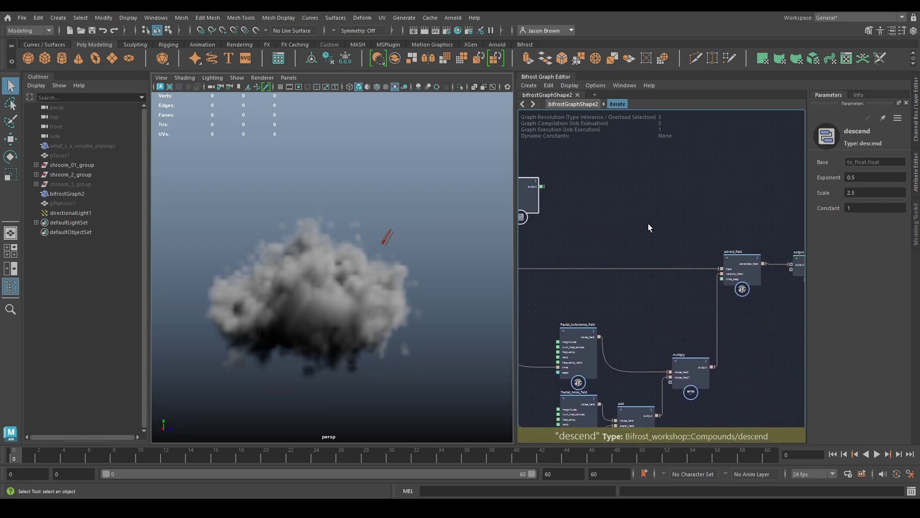
pyautogui.moveTo(543, 186); pyautogui.dragTo(722, 278)
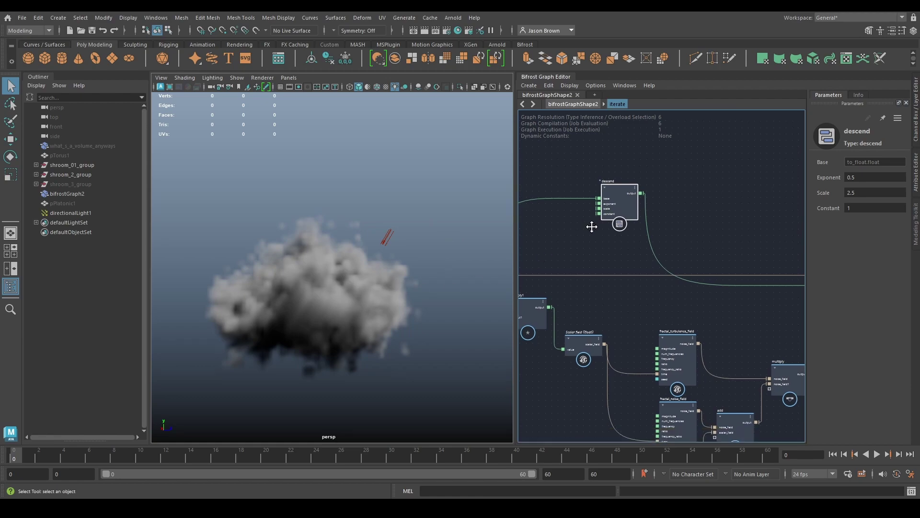
# - Reposition the descend node, duplicate it with its base connection and place the copy directly below it
pyautogui.keyDown('alt'); pyautogui.moveTo(588, 225); pyautogui.dragTo(612, 229, button='middle'); pyautogui.keyUp('alt')
pyautogui.moveTo(641, 208); pyautogui.dragTo(587, 184)
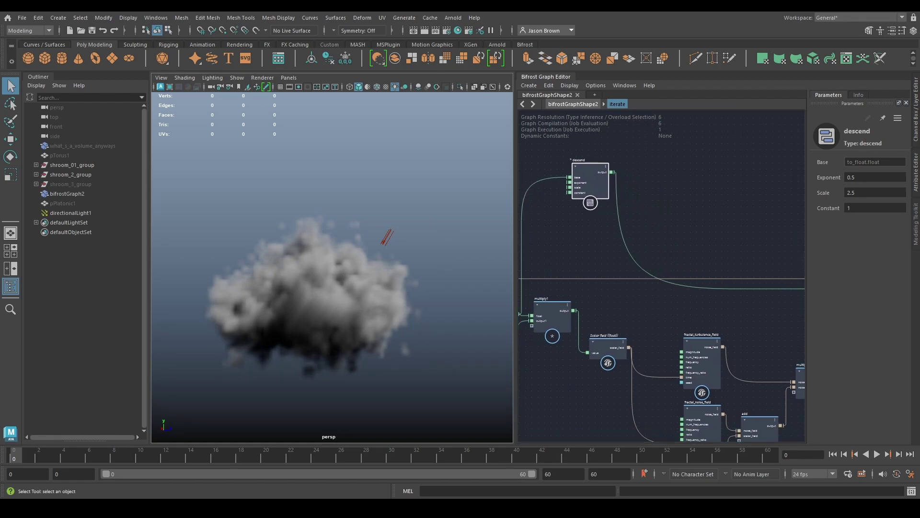
pyautogui.moveTo(664, 260); pyautogui.dragTo(708, 275, button='middle')
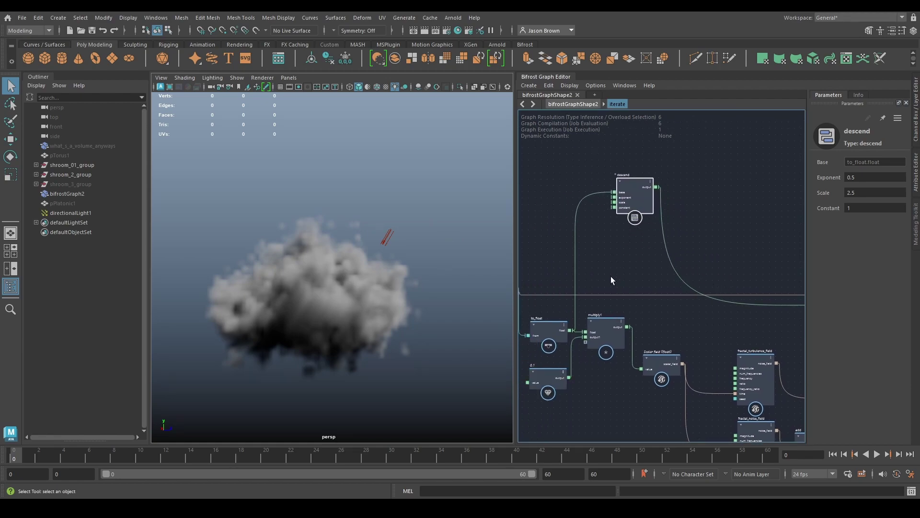
pyautogui.moveTo(610, 276); pyautogui.dragTo(612, 272, button='middle')
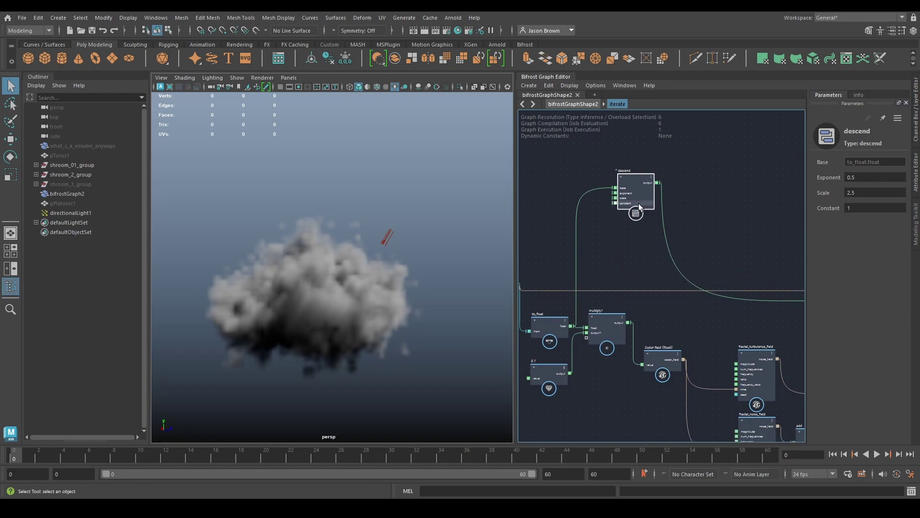
pyautogui.hotkey('ctrl', 'd')
pyautogui.moveTo(676, 317); pyautogui.dragTo(633, 258)
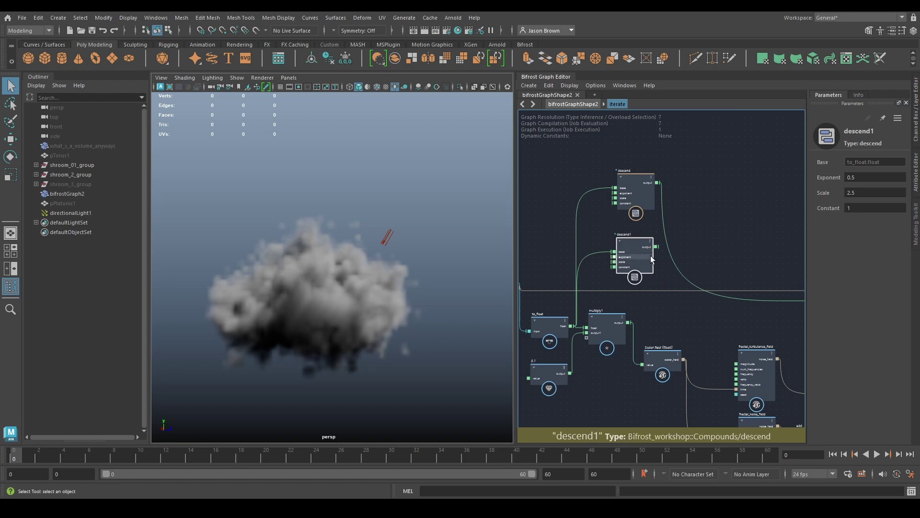
# - Set the duplicated descend node's exponent to 3, scale to 1 and constant to 1.3
pyautogui.click(635, 196)
pyautogui.click(634, 254)
pyautogui.doubleClick(877, 177)
pyautogui.write('3')
pyautogui.press('Tab')
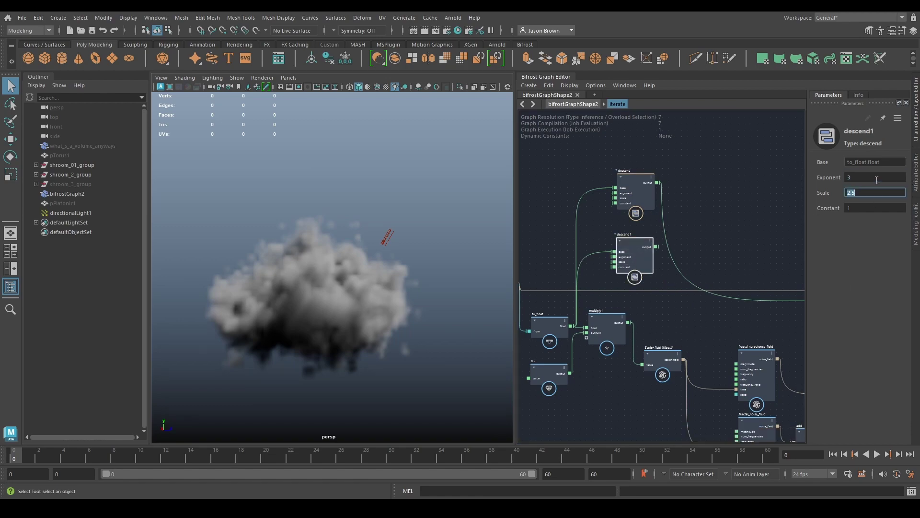
pyautogui.write('1')
pyautogui.press('Tab')
# - Connect descend1's output to the magnitude input of fractal_turbulence_field
pyautogui.keyDown('alt'); pyautogui.moveTo(750, 227); pyautogui.dragTo(674, 208, button='middle'); pyautogui.keyUp('alt')
pyautogui.moveTo(581, 227); pyautogui.dragTo(661, 345)
pyautogui.scroll(-3, 733, 307)
pyautogui.keyDown('alt'); pyautogui.moveTo(743, 245); pyautogui.dragTo(580, 210, button='middle'); pyautogui.keyUp('alt')
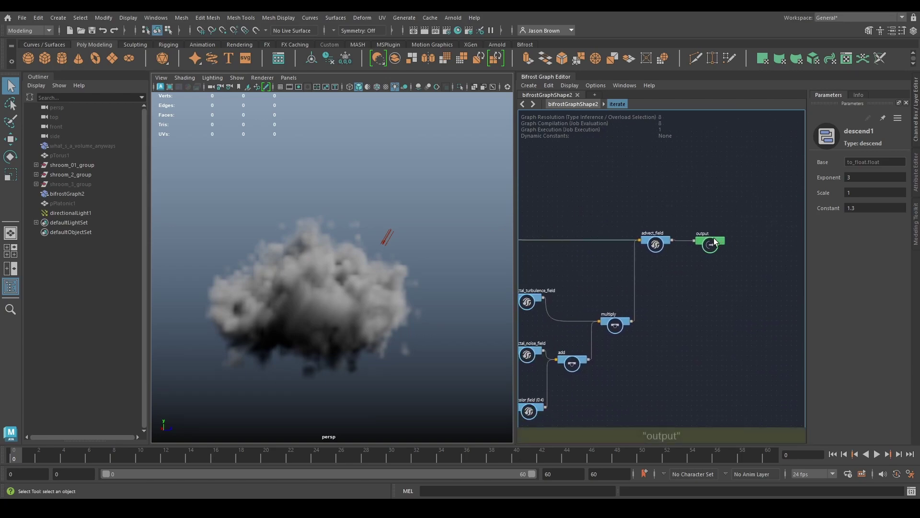
# - Return to the top-level graph and replace advect_field's outgoing connections, including the one to field_to_volume, with iterate's output
pyautogui.click(710, 242)
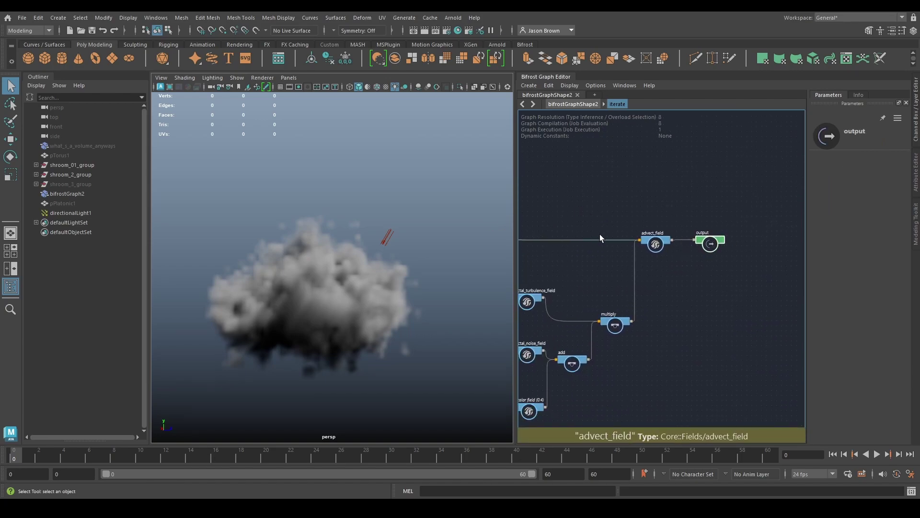
pyautogui.press('u')
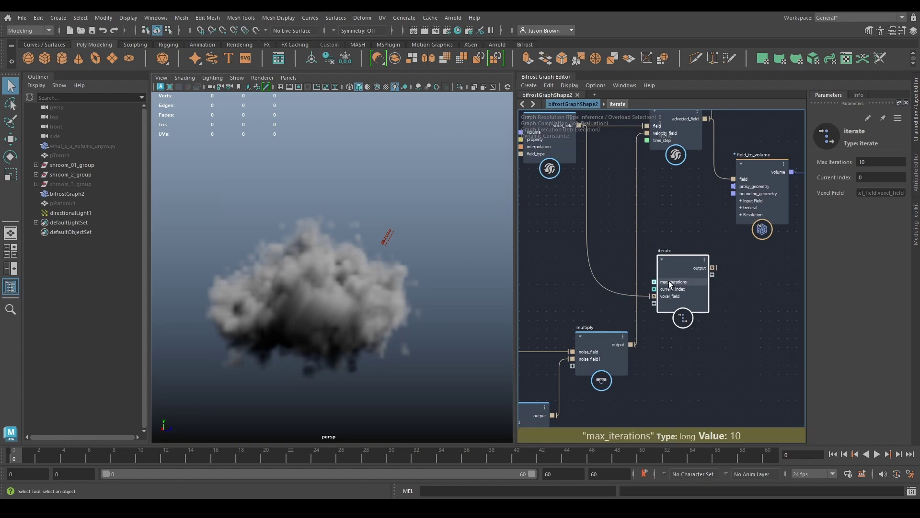
pyautogui.moveTo(695, 317); pyautogui.dragTo(715, 308, button='middle')
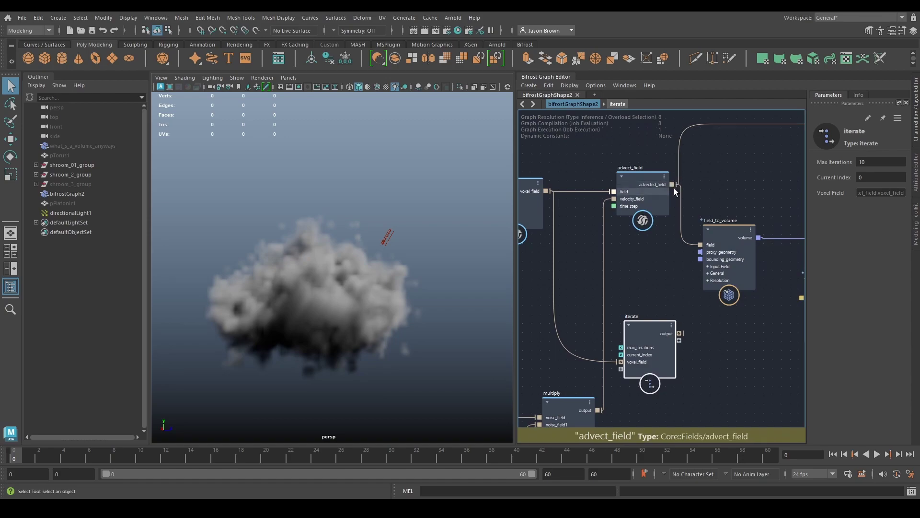
pyautogui.moveTo(662, 334); pyautogui.dragTo(700, 245)
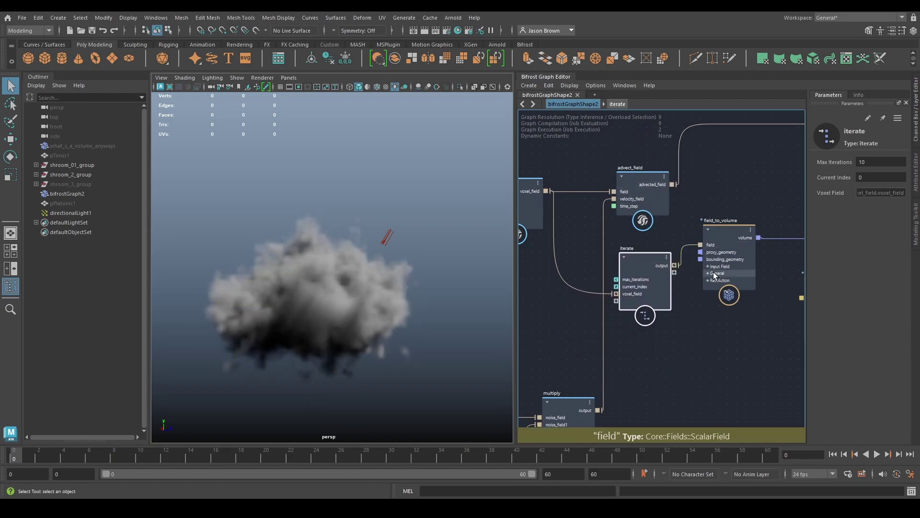
pyautogui.moveTo(677, 168); pyautogui.dragTo(675, 265)
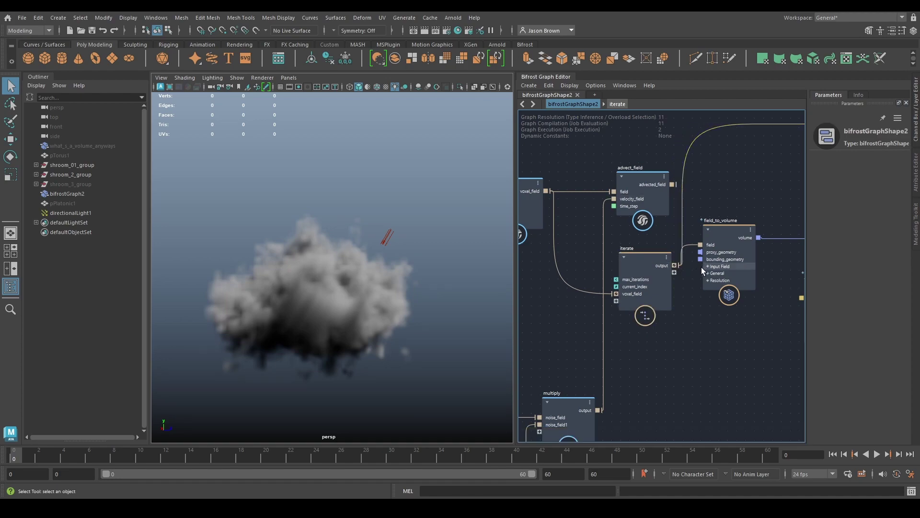
# - Delete the original top-level advect_field together with its turbulence, noise, scalar_field, add and multiply nodes
pyautogui.moveTo(685, 326); pyautogui.dragTo(719, 337, button='middle')
pyautogui.click(674, 293)
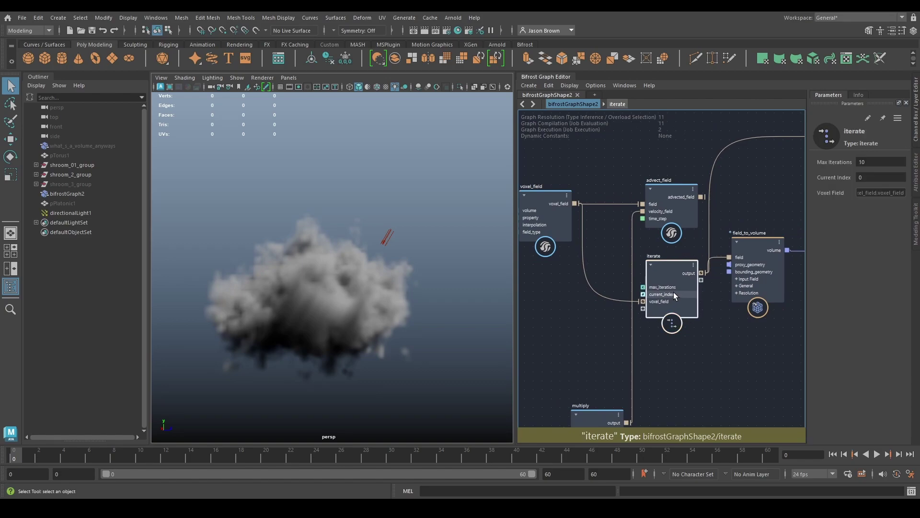
pyautogui.moveTo(679, 394); pyautogui.dragTo(679, 397)
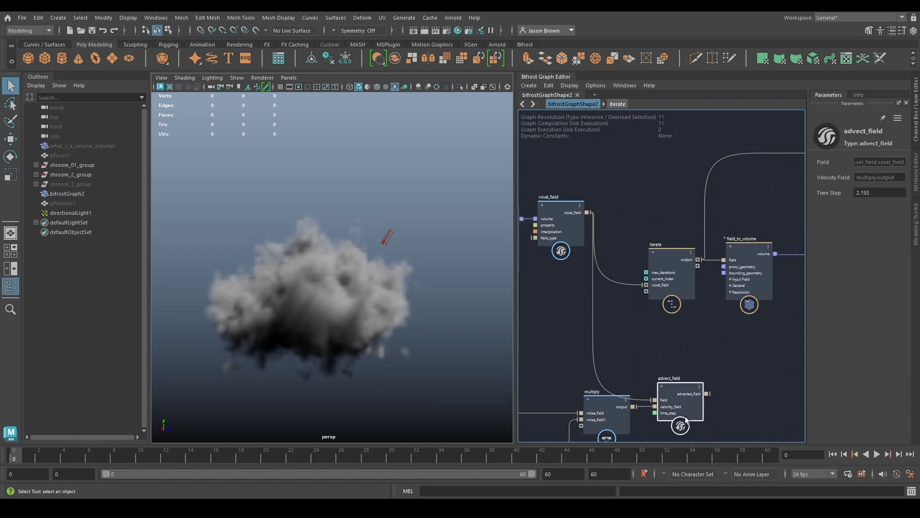
pyautogui.moveTo(688, 356); pyautogui.dragTo(860, 216, button='middle')
pyautogui.scroll(-3, 632, 231)
pyautogui.moveTo(591, 211); pyautogui.dragTo(814, 375)
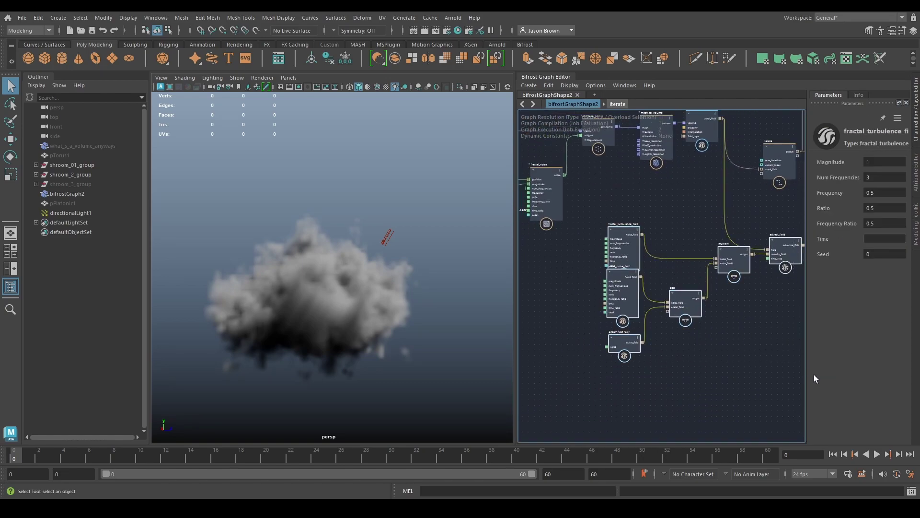
pyautogui.press('Delete')
# - Set the iterate compound's max iterations to 50 and inspect the cloud
pyautogui.moveTo(773, 294); pyautogui.dragTo(655, 356, button='middle')
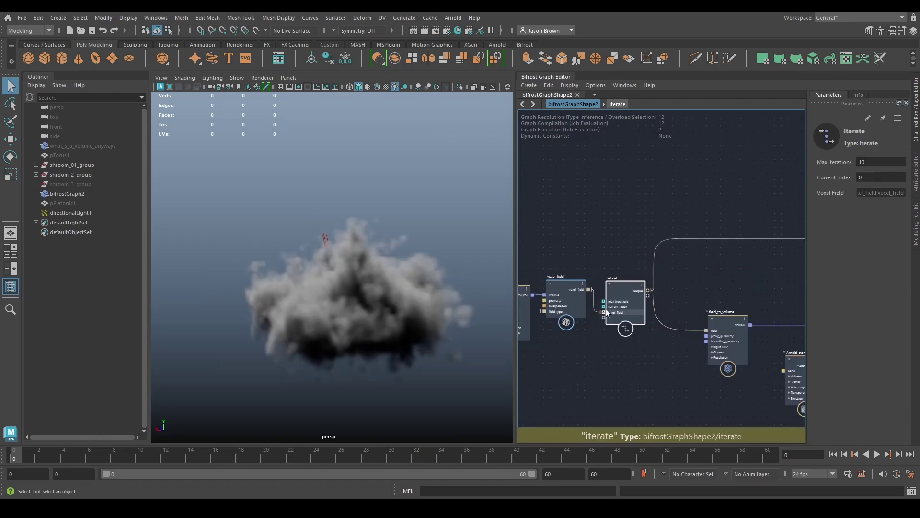
pyautogui.moveTo(602, 337); pyautogui.dragTo(622, 329, button='middle')
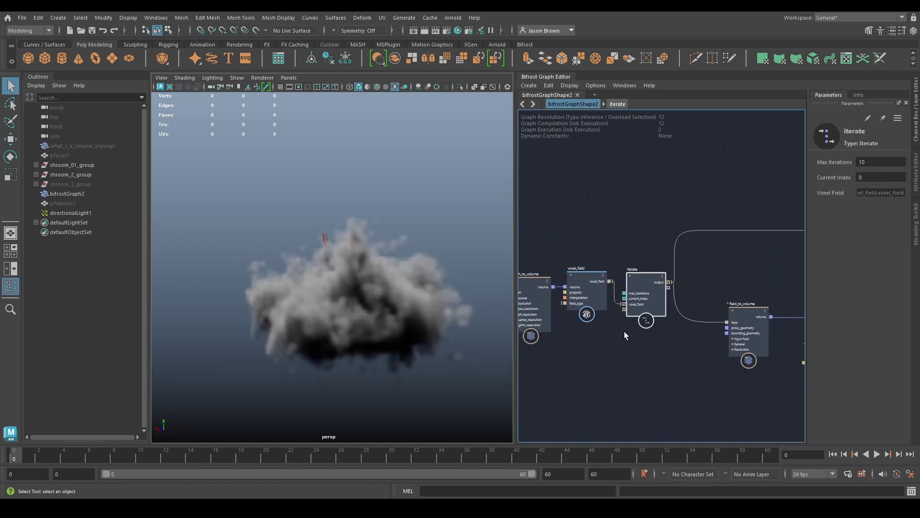
pyautogui.doubleClick(887, 162)
pyautogui.write('2')
pyautogui.press('Return')
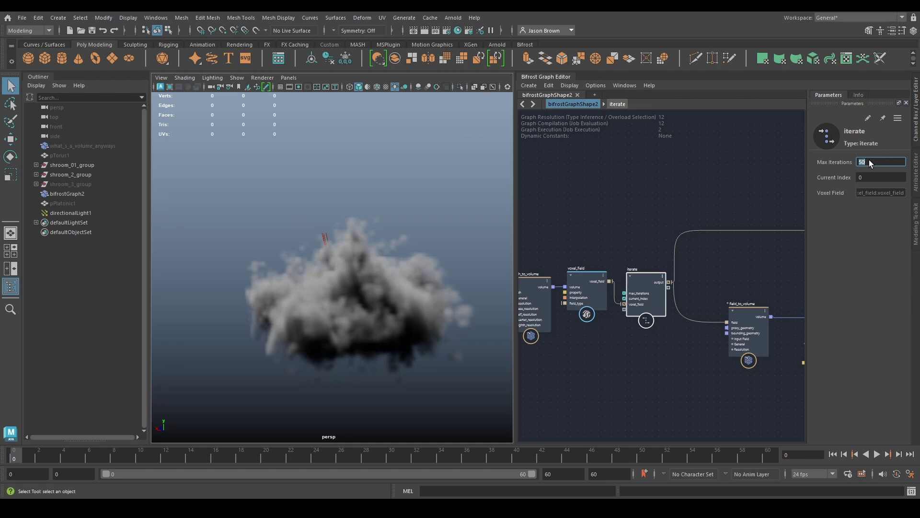
pyautogui.moveTo(438, 250)
pyautogui.keyDown('alt'); pyautogui.mouseDown()
pyautogui.moveTo(380, 320)
pyautogui.moveTo(349, 265)
pyautogui.moveTo(403, 201)
pyautogui.moveTo(381, 260)
pyautogui.mouseUp(); pyautogui.keyUp('alt')
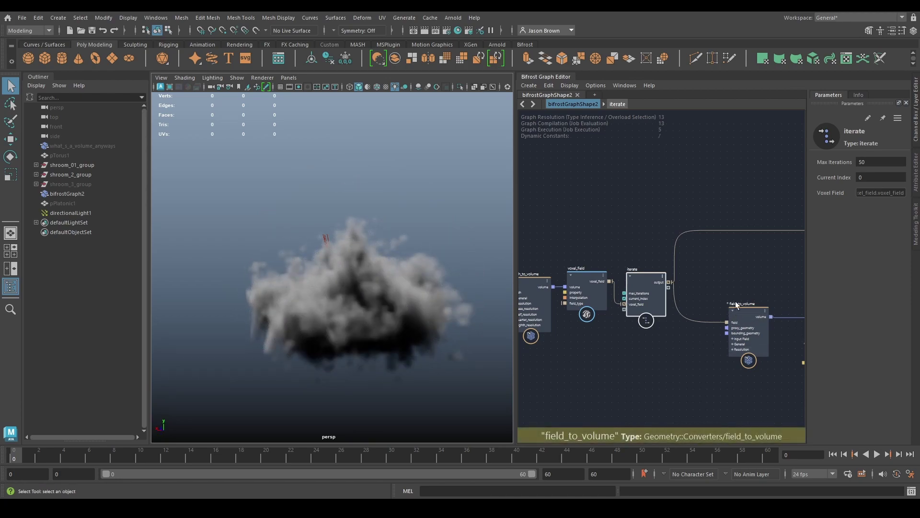
# - Open the iterate compound, set fractal_noise_field's magnitude to 2 and inspect the cloud
pyautogui.keyDown('alt'); pyautogui.moveTo(584, 348); pyautogui.dragTo(628, 332, button='middle'); pyautogui.keyUp('alt')
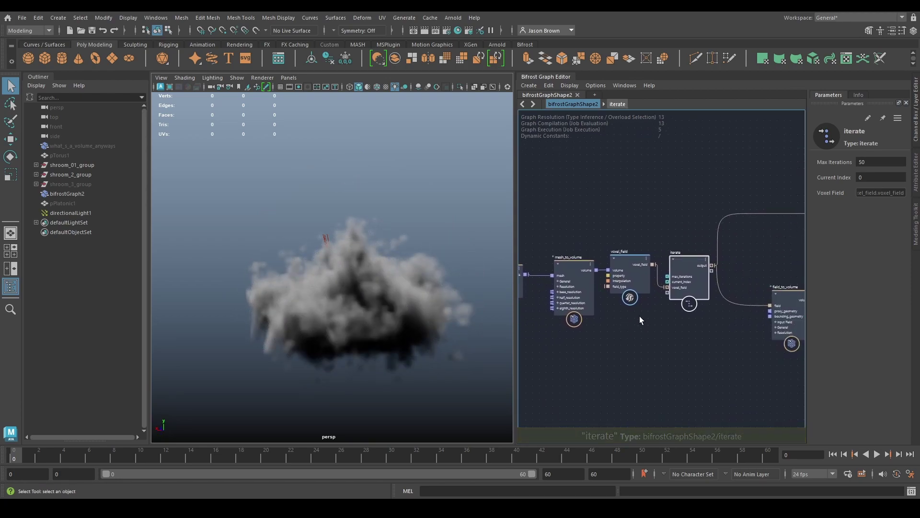
pyautogui.doubleClick(683, 260)
pyautogui.scroll(-6, 691, 340)
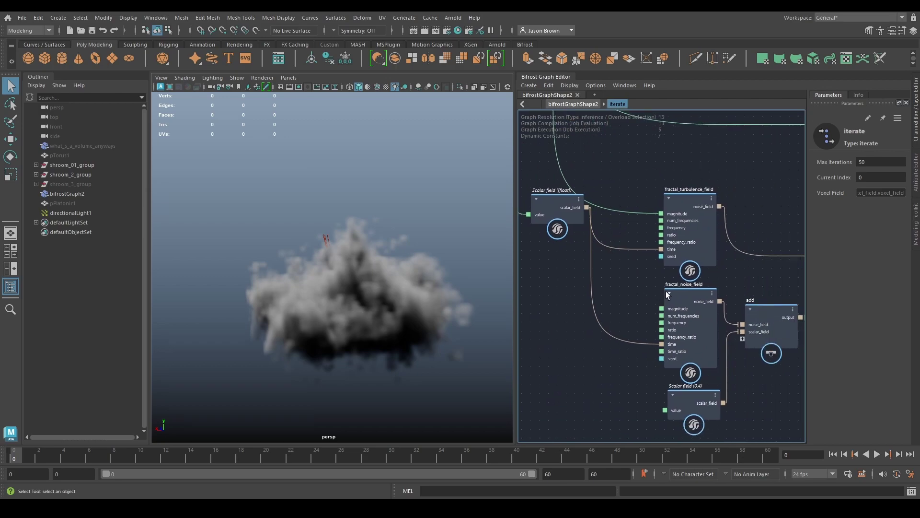
pyautogui.click(667, 293)
pyautogui.click(882, 163)
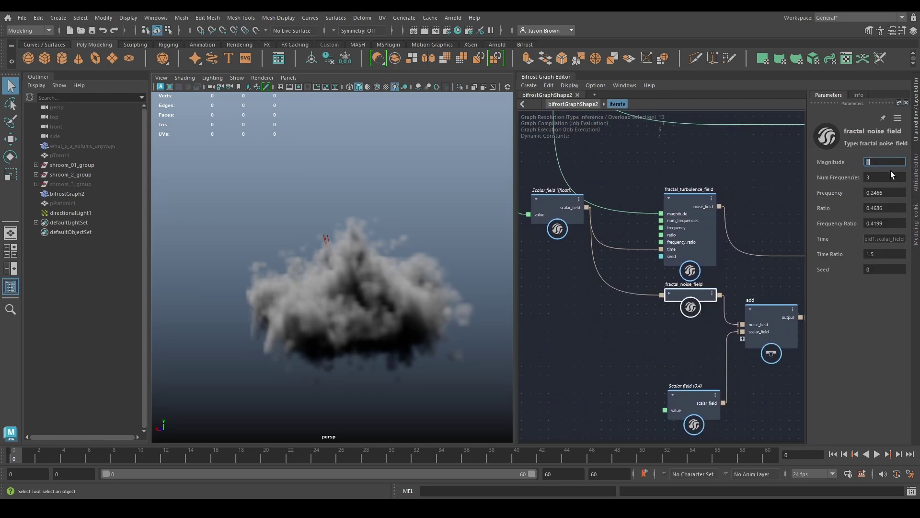
pyautogui.write('1')
pyautogui.press('Return')
pyautogui.keyDown('alt'); pyautogui.moveTo(396, 267); pyautogui.dragTo(345, 269); pyautogui.keyUp('alt')
pyautogui.click(892, 162)
pyautogui.write('2')
pyautogui.press('Return')
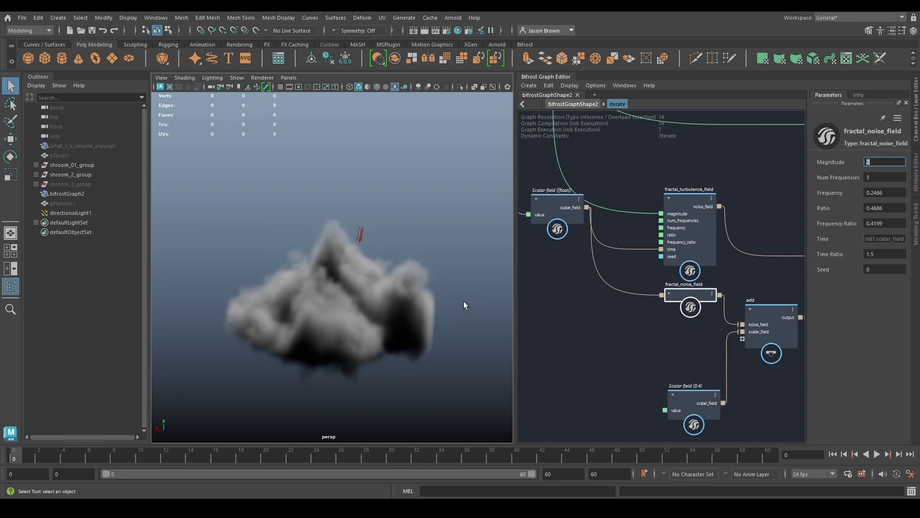
pyautogui.moveTo(308, 288)
pyautogui.keyDown('alt'); pyautogui.mouseDown()
pyautogui.moveTo(376, 302)
pyautogui.moveTo(400, 281)
pyautogui.mouseUp(); pyautogui.keyUp('alt')
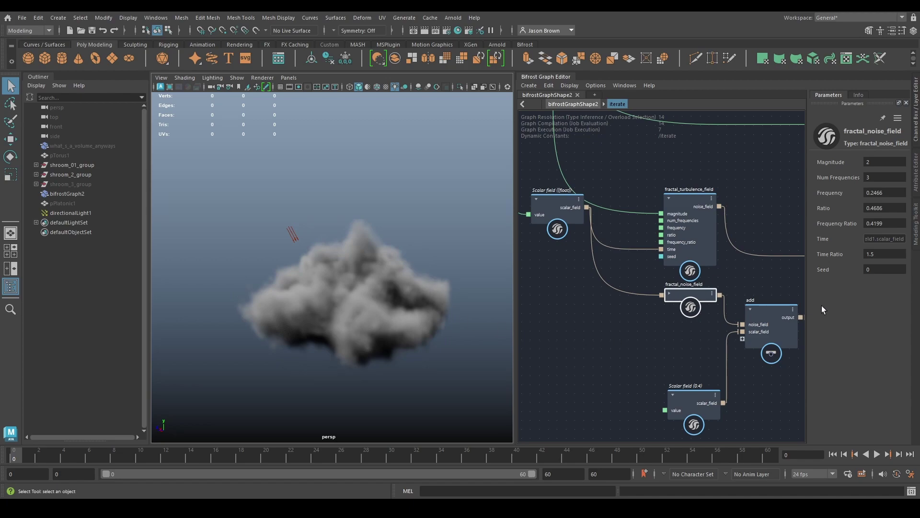
# - Expand the fractal_noise_field node, set its number of frequencies to 6 and frequency to 0.4, and inspect the cloud
pyautogui.moveTo(731, 333); pyautogui.dragTo(677, 333, button='middle')
pyautogui.click(616, 292)
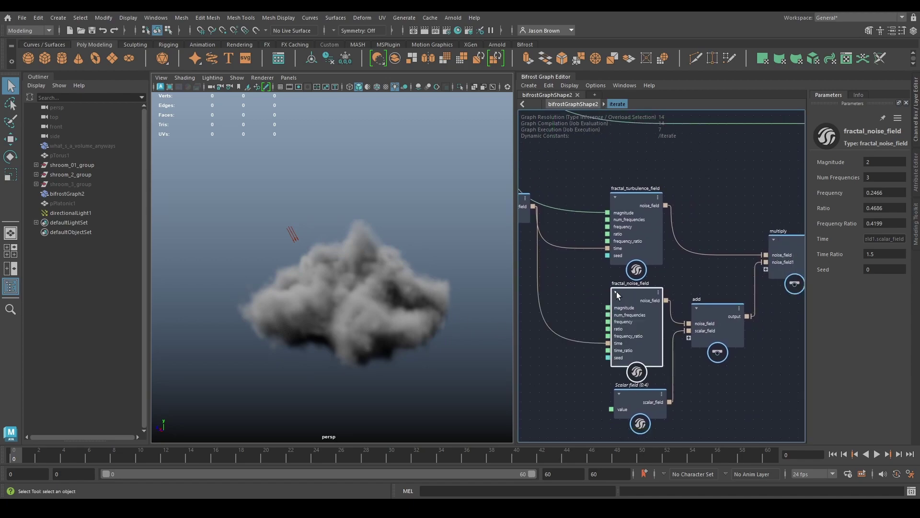
pyautogui.click(890, 179)
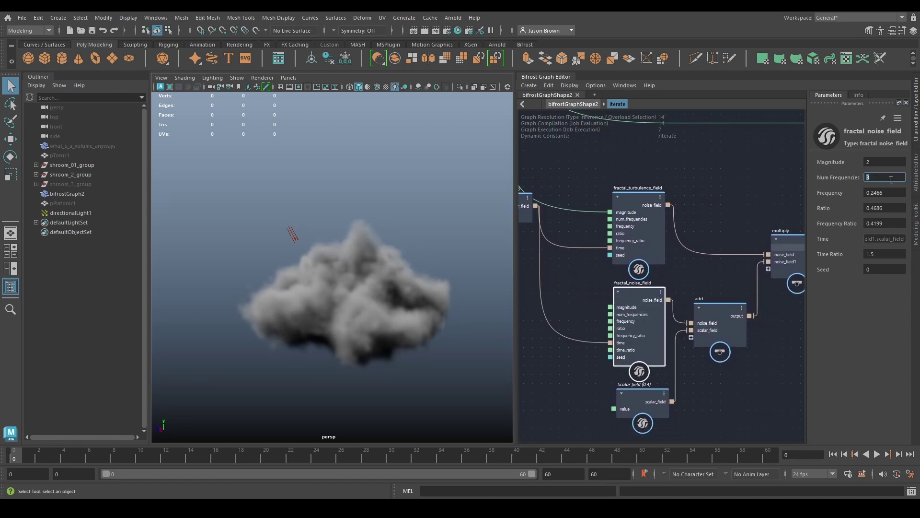
pyautogui.write('6')
pyautogui.press('Return')
pyautogui.moveTo(354, 261)
pyautogui.keyDown('alt'); pyautogui.mouseDown()
pyautogui.moveTo(400, 273)
pyautogui.moveTo(390, 269)
pyautogui.mouseUp(); pyautogui.keyUp('alt')
pyautogui.click(897, 197)
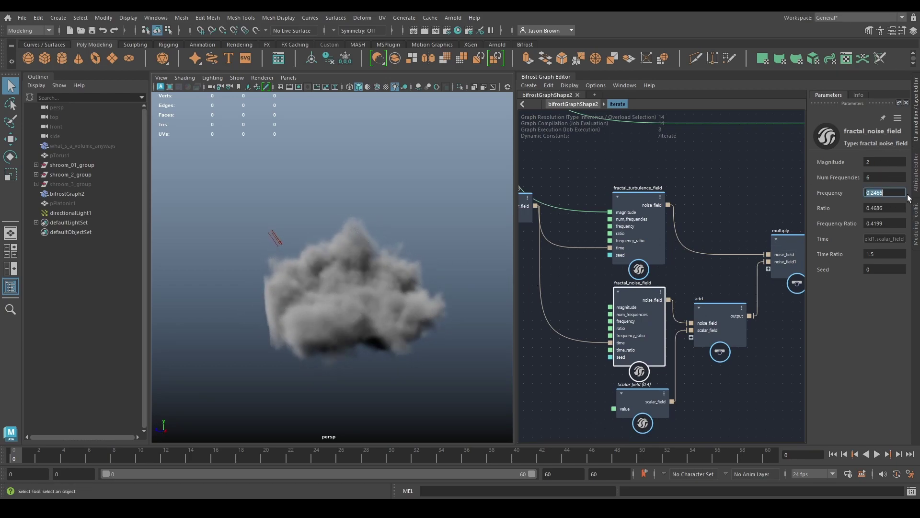
pyautogui.write('0.4')
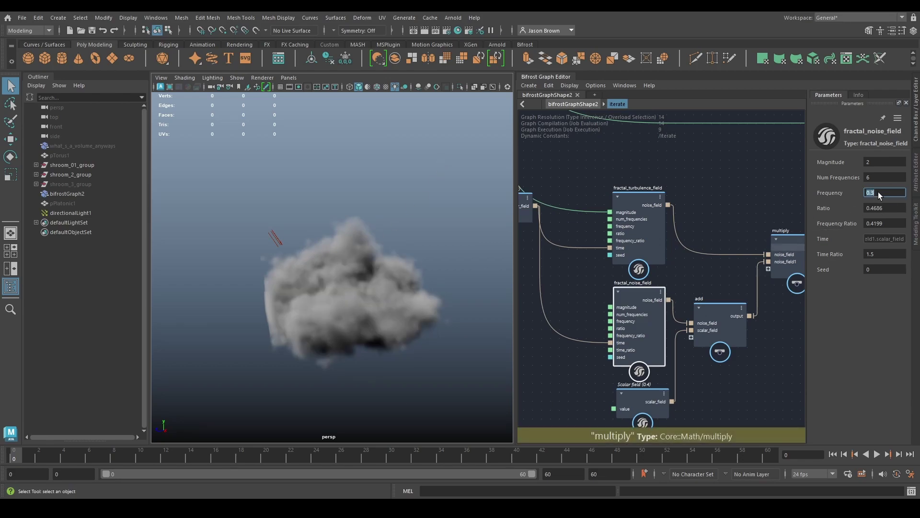
pyautogui.keyDown('alt'); pyautogui.moveTo(368, 301); pyautogui.dragTo(323, 298); pyautogui.keyUp('alt')
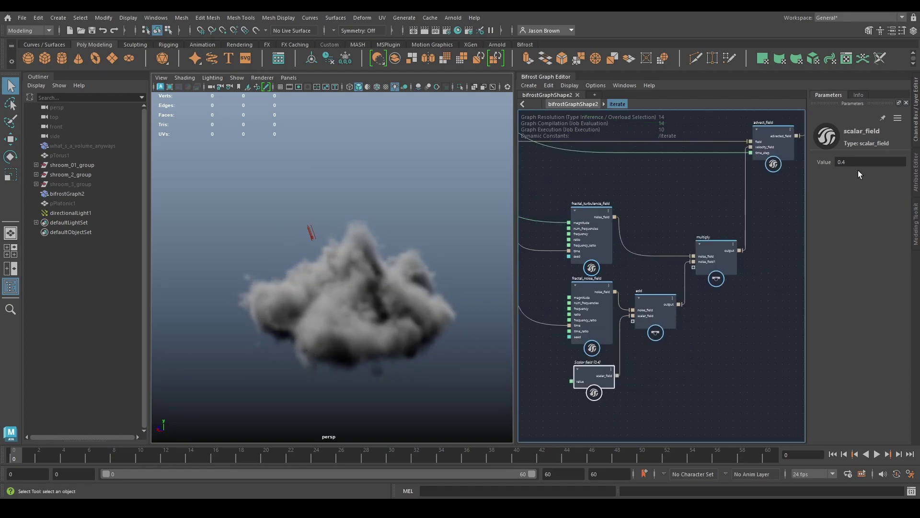
# - Set the value of the scalar_field feeding the add node to 0.2 and inspect the cloud
pyautogui.click(857, 161)
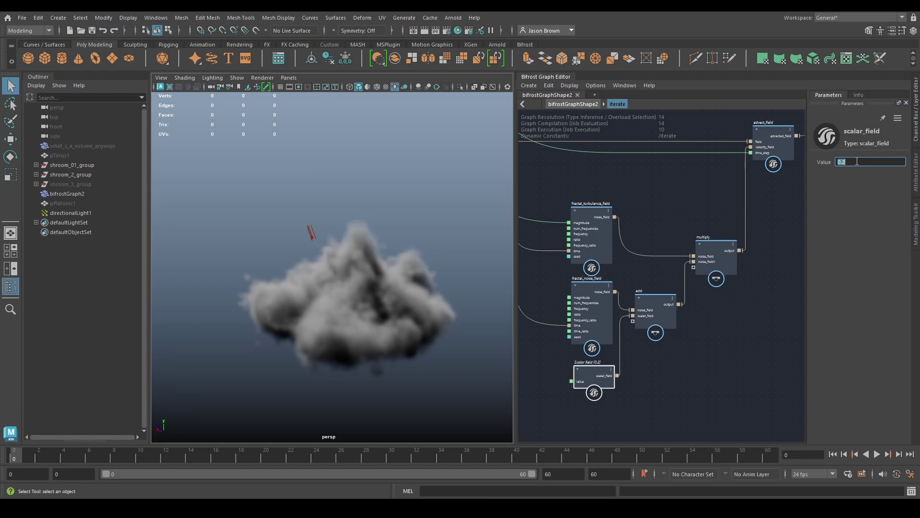
pyautogui.keyDown('alt'); pyautogui.moveTo(422, 293); pyautogui.dragTo(362, 283); pyautogui.keyUp('alt')
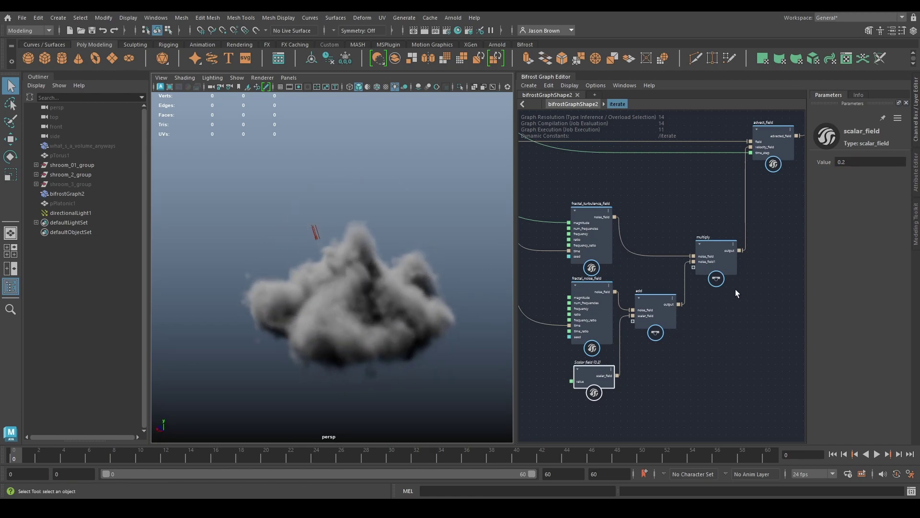
pyautogui.scroll(-3, 735, 289)
pyautogui.keyDown('alt'); pyautogui.moveTo(729, 299); pyautogui.dragTo(739, 330, button='middle'); pyautogui.keyUp('alt')
# - Return from the iterate compound to the top-level graph and select the get_point_position node
pyautogui.click(583, 106)
pyautogui.scroll(-2, 596, 216)
pyautogui.keyDown('alt'); pyautogui.moveTo(595, 215); pyautogui.dragTo(813, 218, button='middle'); pyautogui.keyUp('alt')
pyautogui.keyDown('alt'); pyautogui.moveTo(602, 334); pyautogui.dragTo(628, 349, button='middle'); pyautogui.keyUp('alt')
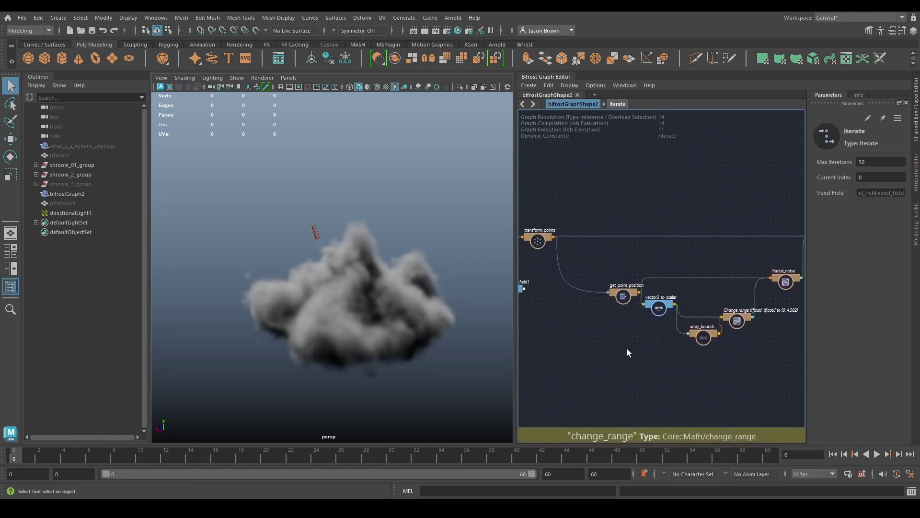
pyautogui.scroll(2, 640, 323)
pyautogui.click(611, 277)
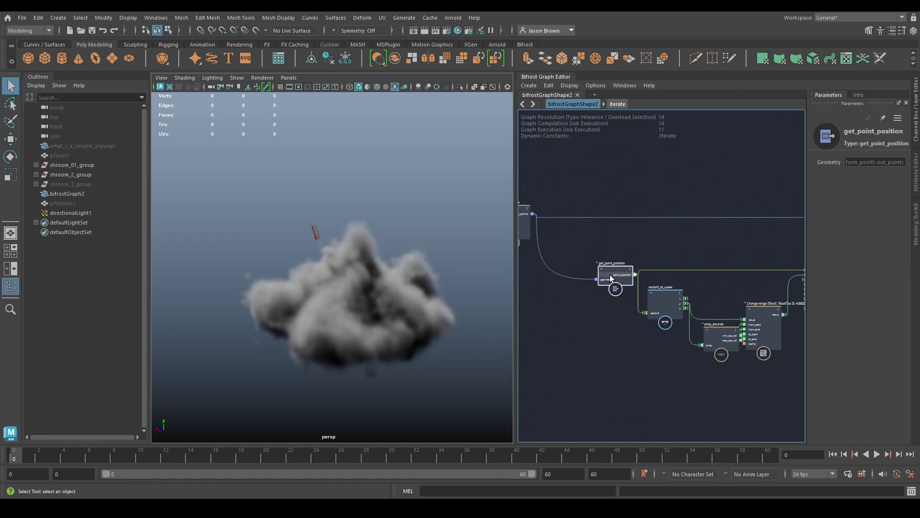
pyautogui.keyDown('alt'); pyautogui.moveTo(329, 294); pyautogui.dragTo(364, 283); pyautogui.keyUp('alt')
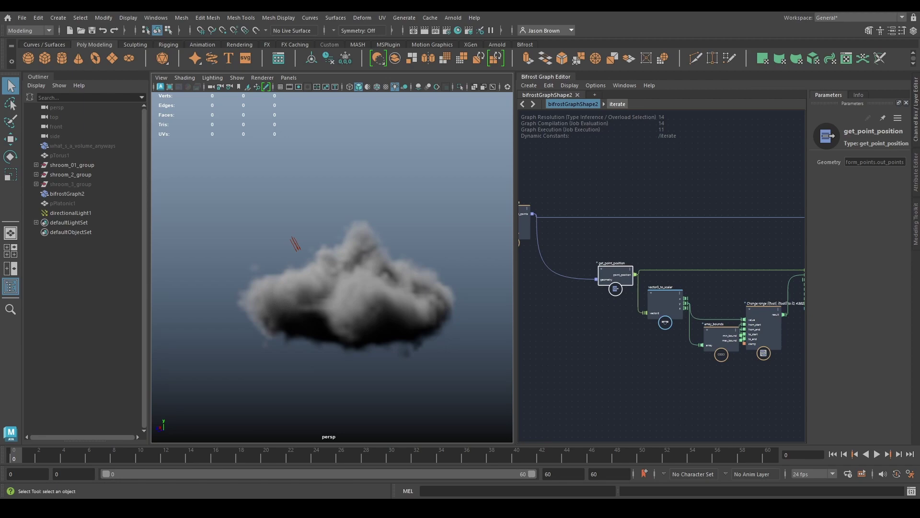
# - Raise the directional light above the cloud and make a duplicate of it rotated to about 0.887, 58.888, -79.062
pyautogui.click(382, 229)
pyautogui.press('w')
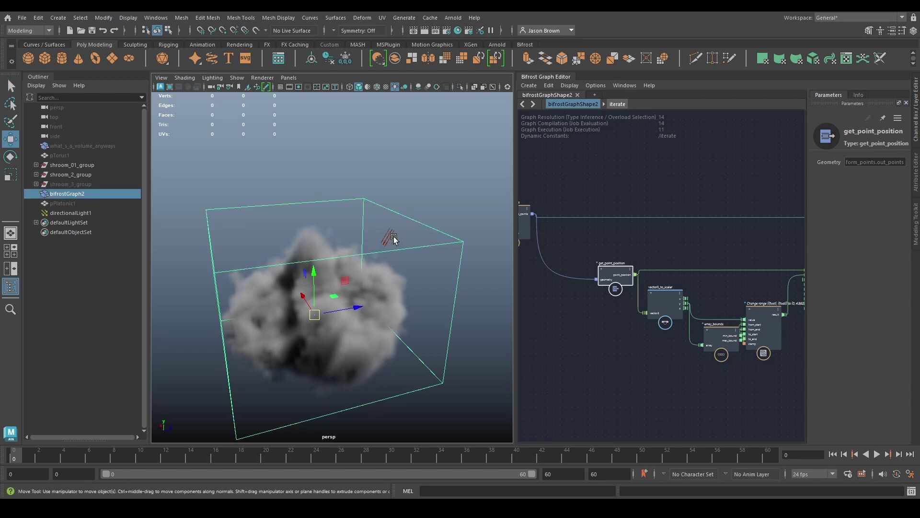
pyautogui.click(386, 227)
pyautogui.click(389, 228)
pyautogui.moveTo(389, 186); pyautogui.dragTo(393, 131)
pyautogui.press('e')
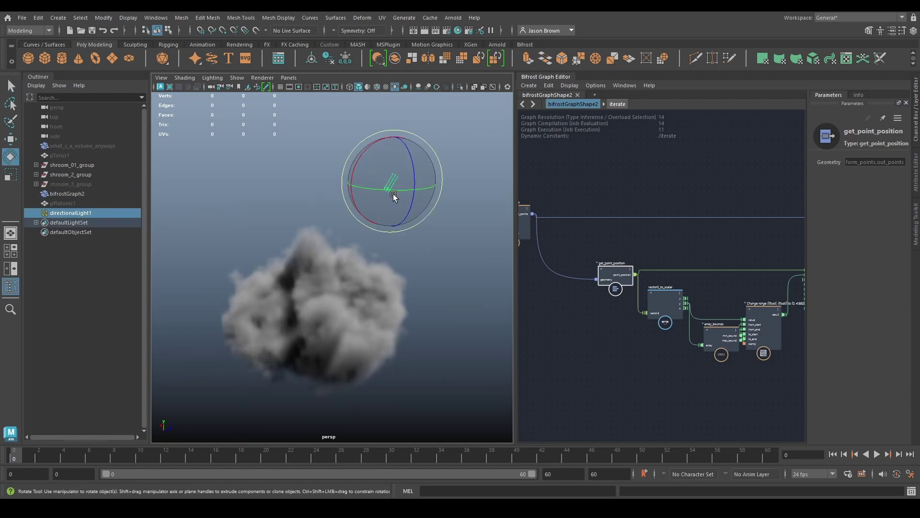
pyautogui.moveTo(377, 189)
pyautogui.mouseDown()
pyautogui.moveTo(404, 190)
pyautogui.moveTo(383, 198)
pyautogui.moveTo(393, 195)
pyautogui.mouseUp()
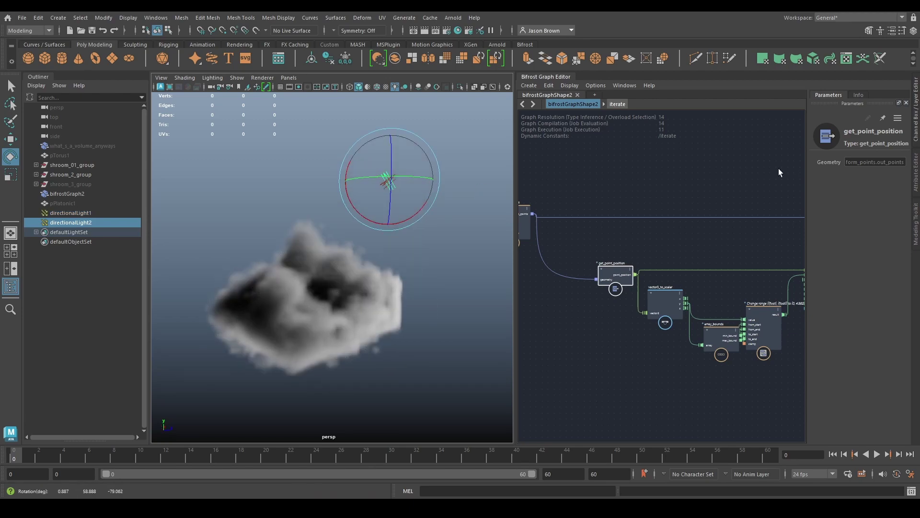
# - Set the intensity of the duplicated directional light to 1 and inspect the cloud's shading
pyautogui.click(916, 101)
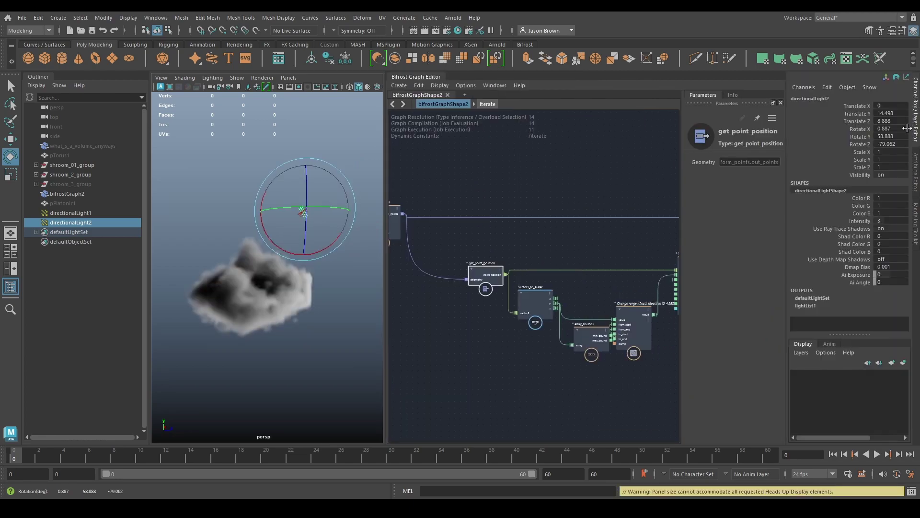
pyautogui.doubleClick(891, 221)
pyautogui.press('Return')
pyautogui.keyDown('alt'); pyautogui.moveTo(254, 376); pyautogui.dragTo(187, 309); pyautogui.keyUp('alt')
pyautogui.keyDown('alt'); pyautogui.moveTo(246, 323); pyautogui.dragTo(246, 335); pyautogui.keyUp('alt')
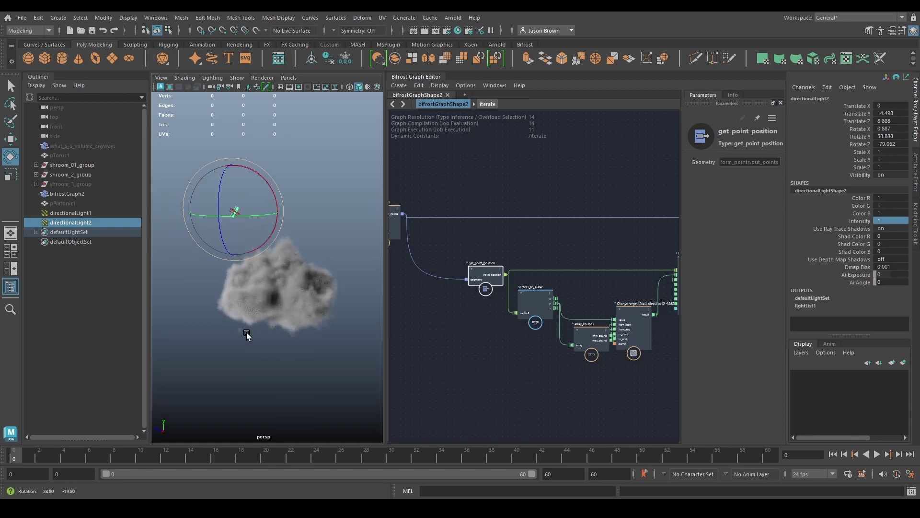
# - Set the seed of the top-level fractal_noise node to 65
pyautogui.moveTo(468, 351); pyautogui.dragTo(341, 366, button='middle')
pyautogui.moveTo(603, 359); pyautogui.dragTo(521, 369, button='middle')
pyautogui.moveTo(596, 311); pyautogui.dragTo(560, 305, button='middle')
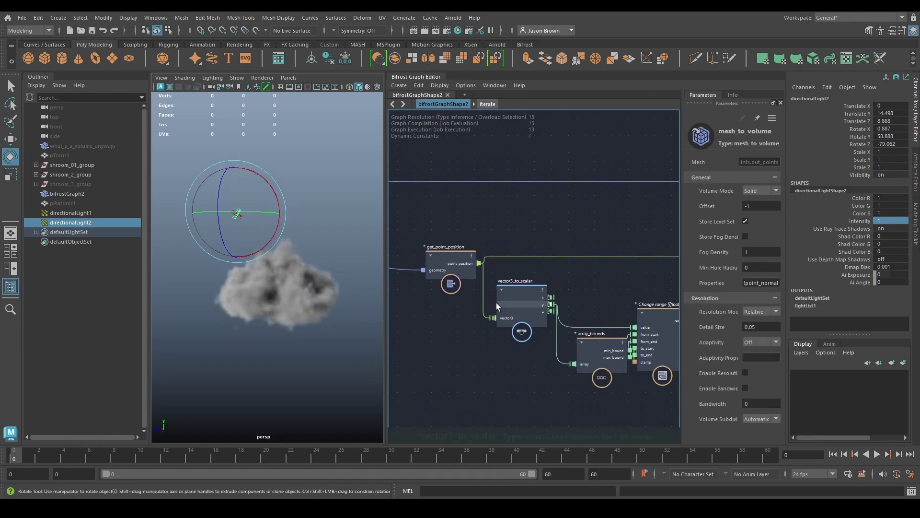
pyautogui.moveTo(459, 308); pyautogui.dragTo(515, 318, button='middle')
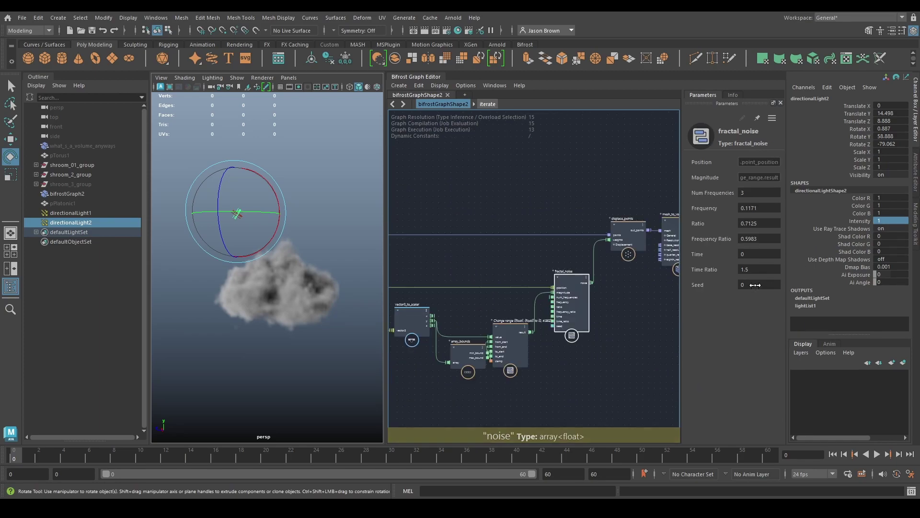
pyautogui.click(754, 285)
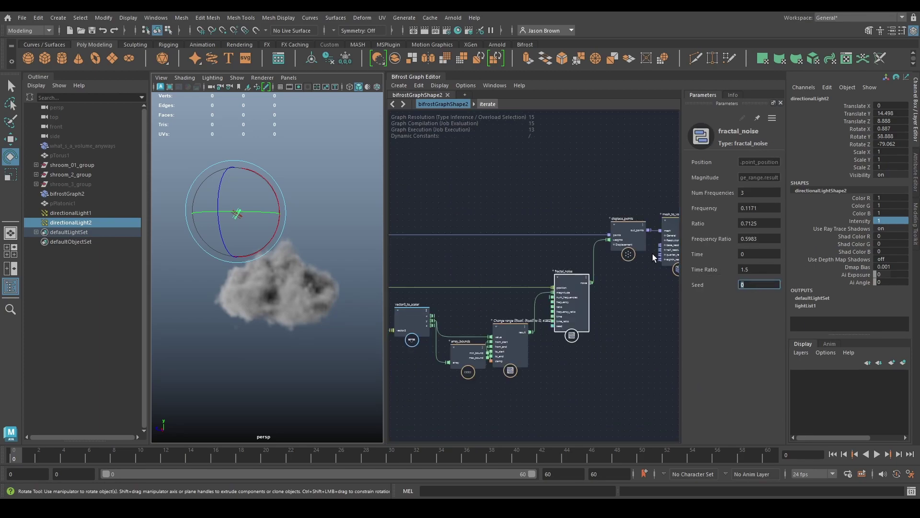
pyautogui.write('65')
pyautogui.press('Return')
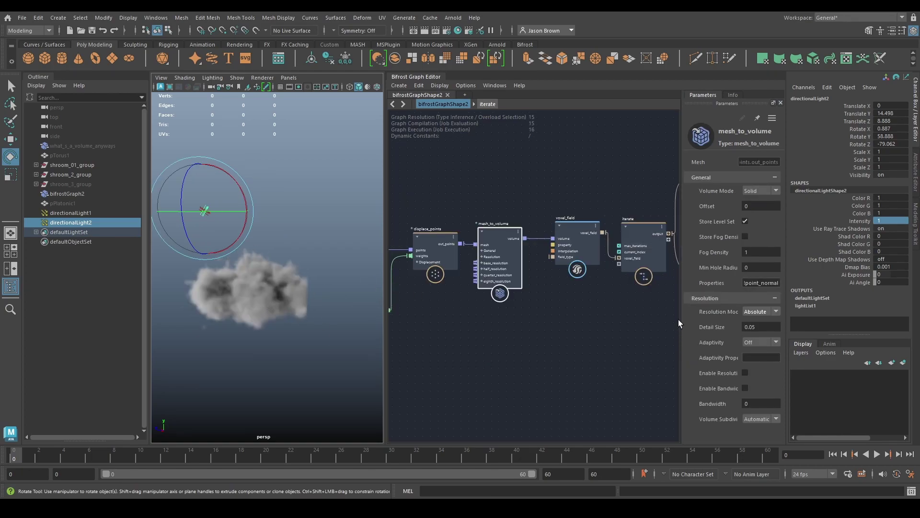
# - Inspect the cloud up close and change field_to_volume's resolution mode to Absolute
pyautogui.keyDown('alt'); pyautogui.moveTo(215, 337); pyautogui.dragTo(298, 376); pyautogui.keyUp('alt')
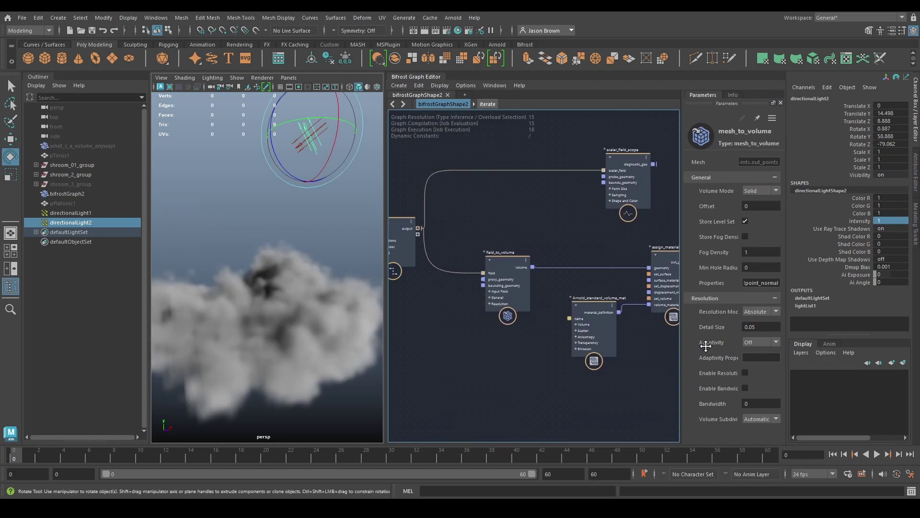
pyautogui.keyDown('alt'); pyautogui.moveTo(533, 358); pyautogui.dragTo(629, 361, button='middle'); pyautogui.keyUp('alt')
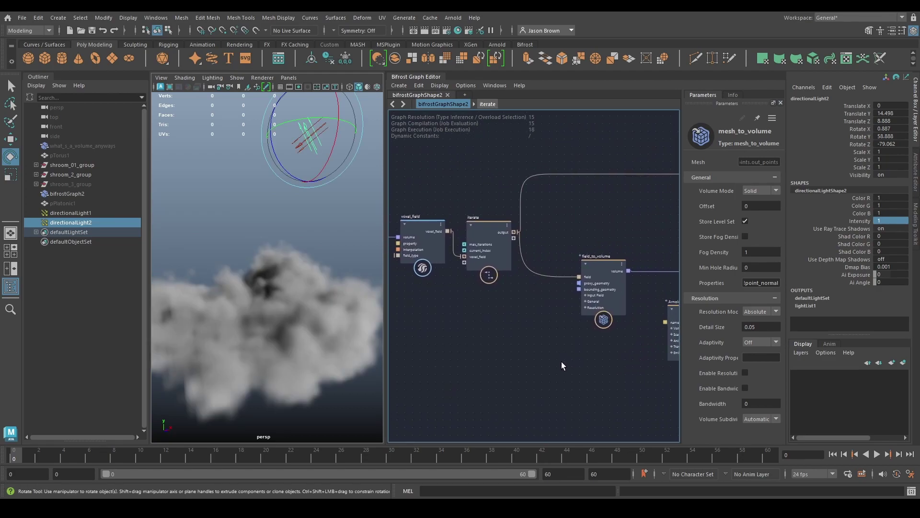
pyautogui.keyDown('alt'); pyautogui.moveTo(329, 287); pyautogui.dragTo(333, 259); pyautogui.keyUp('alt')
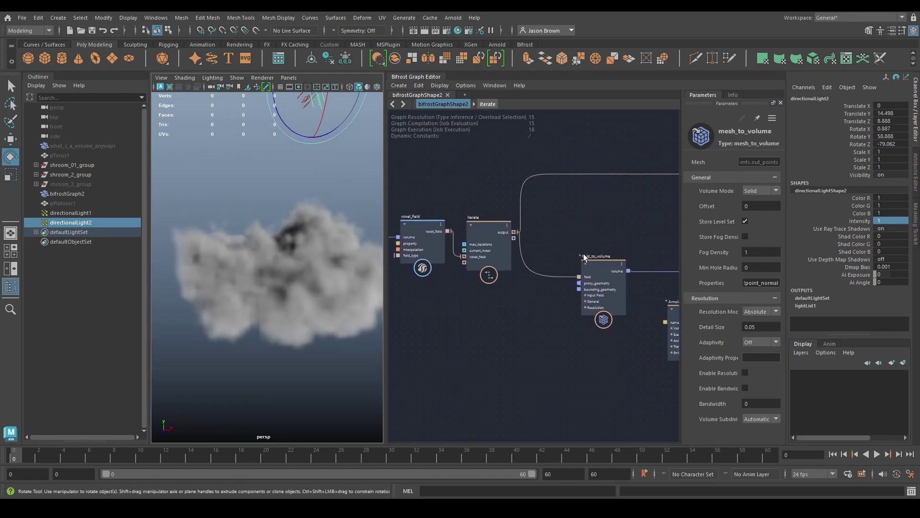
pyautogui.click(601, 270)
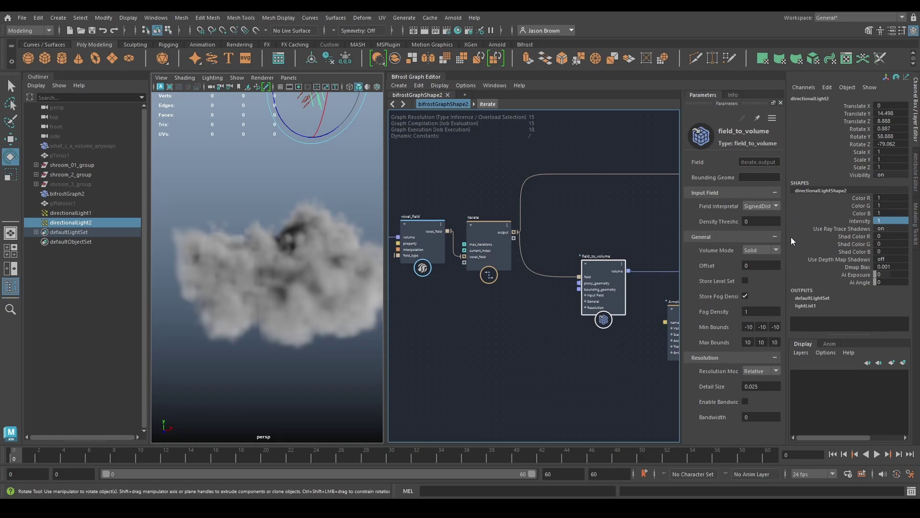
pyautogui.click(754, 373)
pyautogui.click(756, 382)
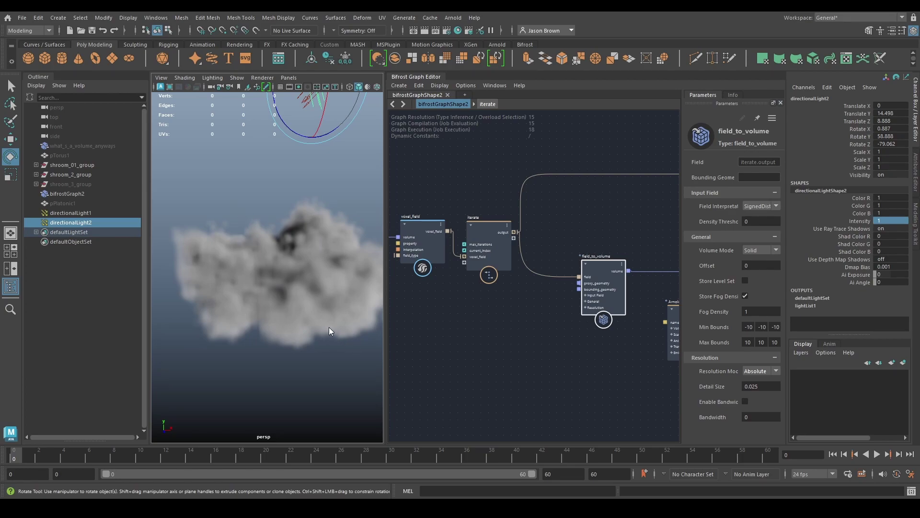
pyautogui.keyDown('alt'); pyautogui.moveTo(343, 331); pyautogui.dragTo(213, 268); pyautogui.keyUp('alt')
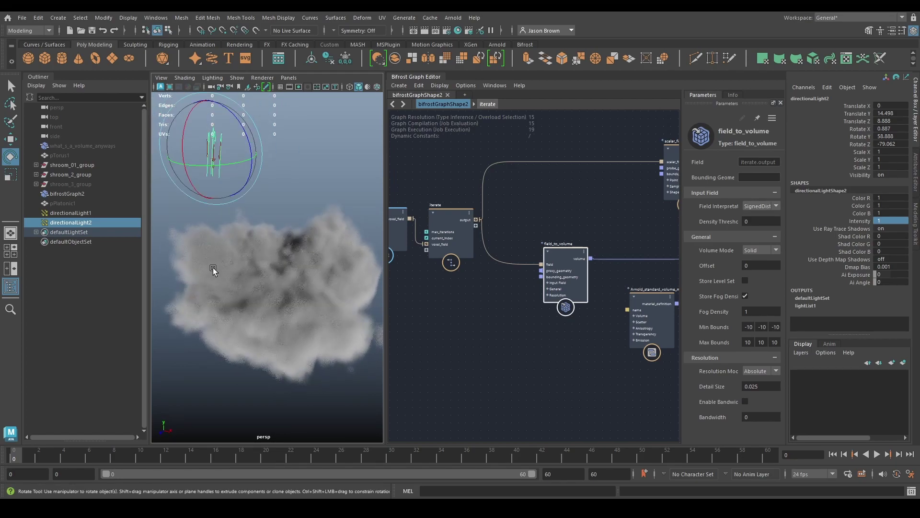